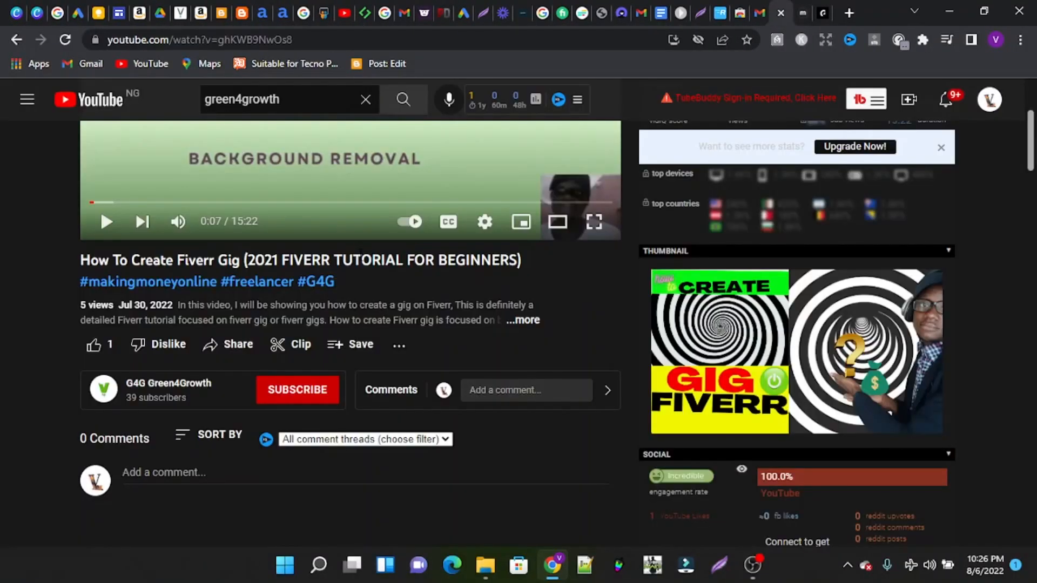
Step: Expand the description of the "How To Create Fiverr Gig" video and look over its text and links
{"action": "scroll", "coordinate": [520, 280], "scroll_direction": "down", "scroll_amount": 1}
{"action": "scroll", "coordinate": [520, 280], "scroll_direction": "up", "scroll_amount": 1}
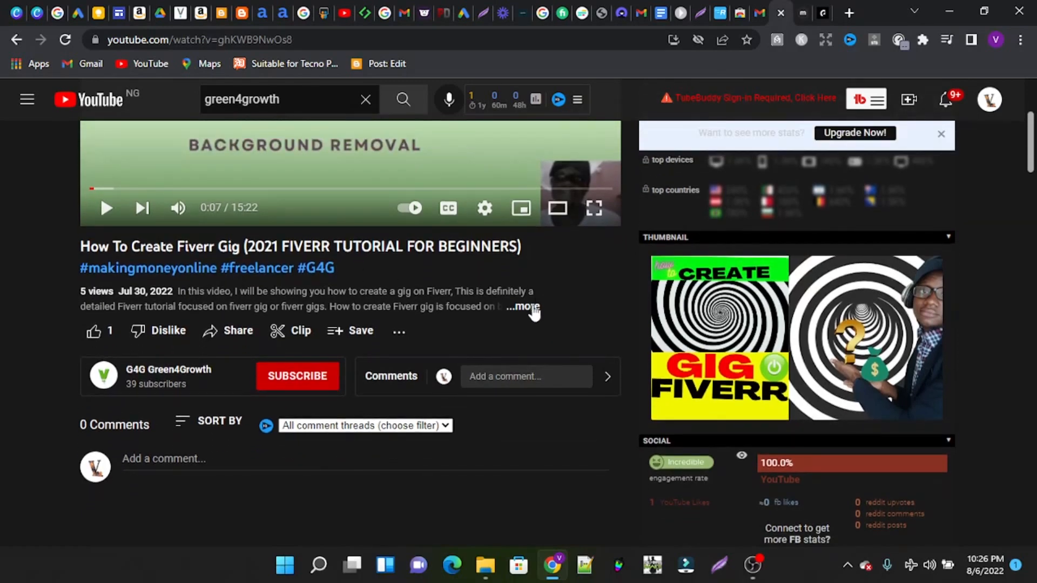
{"action": "left_click", "coordinate": [533, 308]}
{"action": "scroll", "coordinate": [282, 432], "scroll_direction": "down", "scroll_amount": 1}
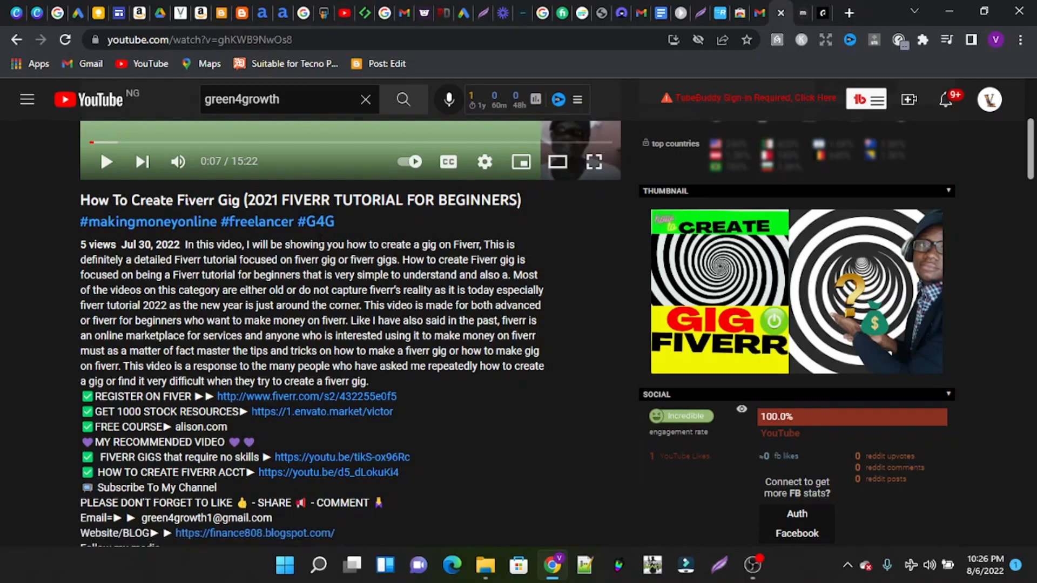
{"action": "scroll", "coordinate": [447, 317], "scroll_direction": "up", "scroll_amount": 5}
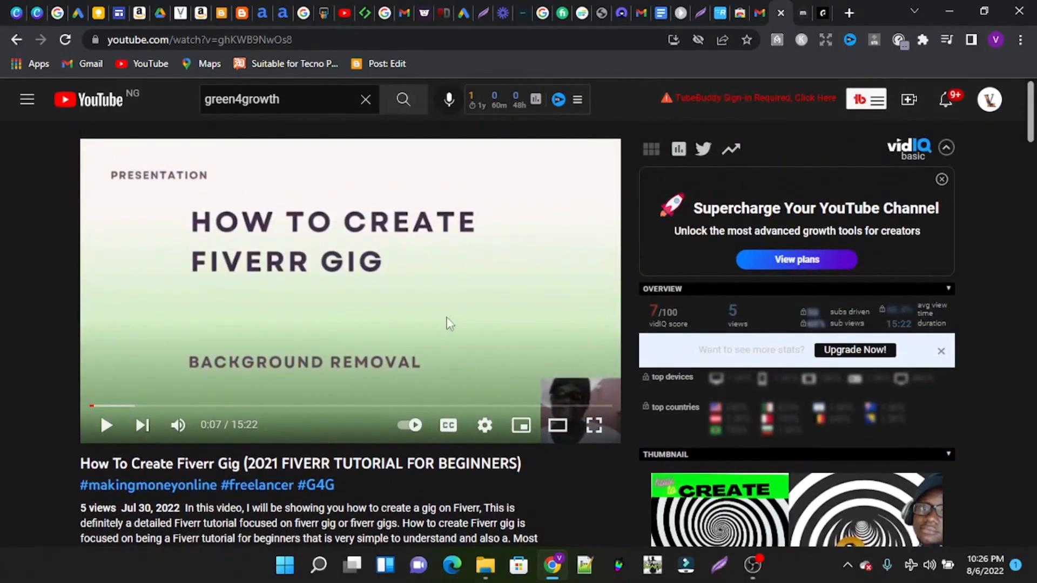
{"action": "scroll", "coordinate": [448, 323], "scroll_direction": "down", "scroll_amount": 5}
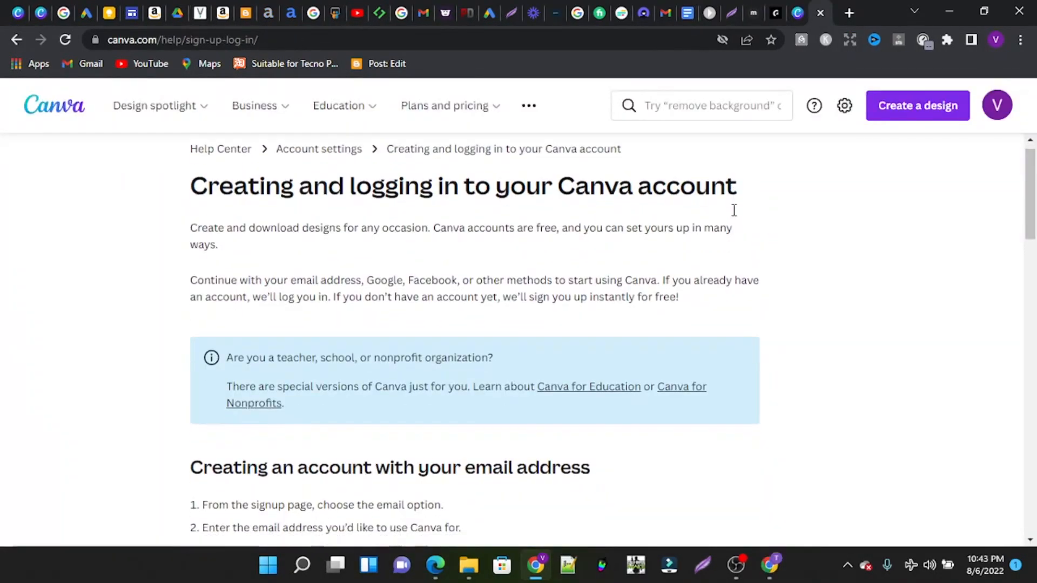
Step: Look over the Canva help article on creating and logging in to an account
{"action": "scroll", "coordinate": [734, 210], "scroll_direction": "down", "scroll_amount": 1}
{"action": "scroll", "coordinate": [289, 171], "scroll_direction": "up", "scroll_amount": 1}
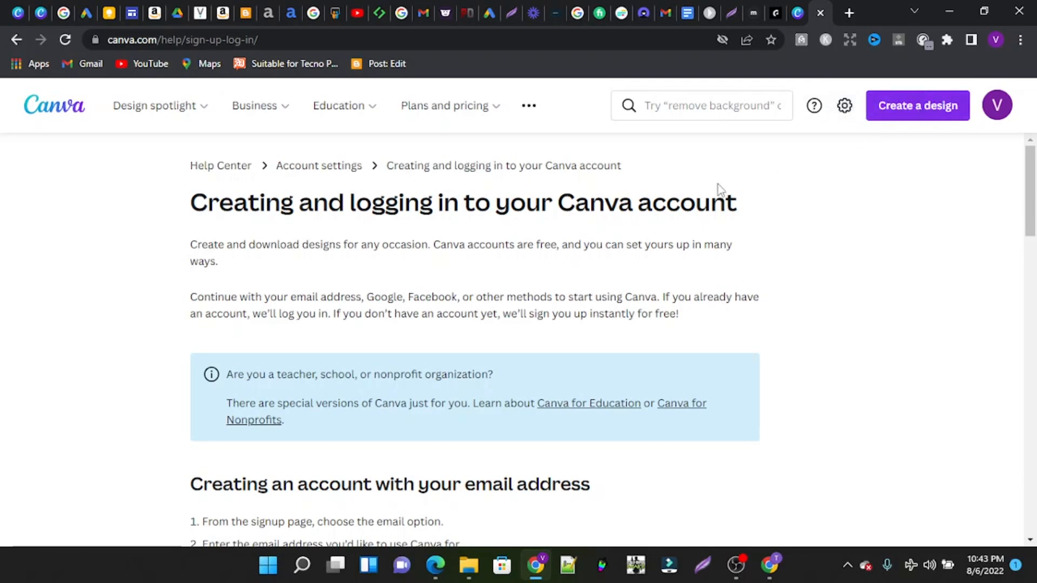
{"action": "scroll", "coordinate": [810, 223], "scroll_direction": "down", "scroll_amount": 1}
{"action": "scroll", "coordinate": [810, 224], "scroll_direction": "up", "scroll_amount": 1}
Step: Go to the Canva home page and look through the suggested design formats and the recent designs
{"action": "key", "text": "ctrl+1"}
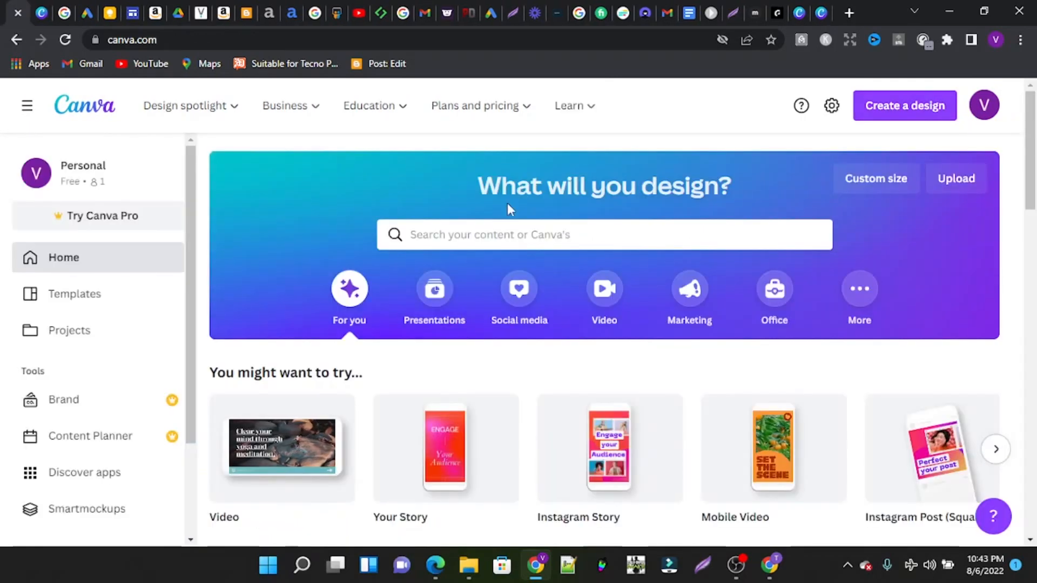
{"action": "scroll", "coordinate": [616, 224], "scroll_direction": "down", "scroll_amount": 6}
{"action": "scroll", "coordinate": [616, 224], "scroll_direction": "up", "scroll_amount": 6}
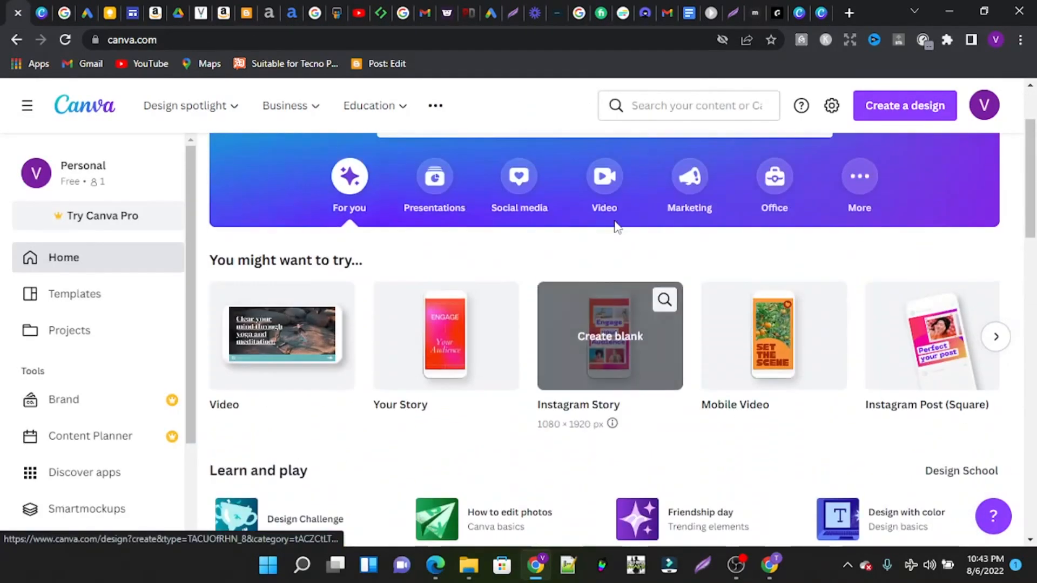
{"action": "scroll", "coordinate": [615, 224], "scroll_direction": "down", "scroll_amount": 6}
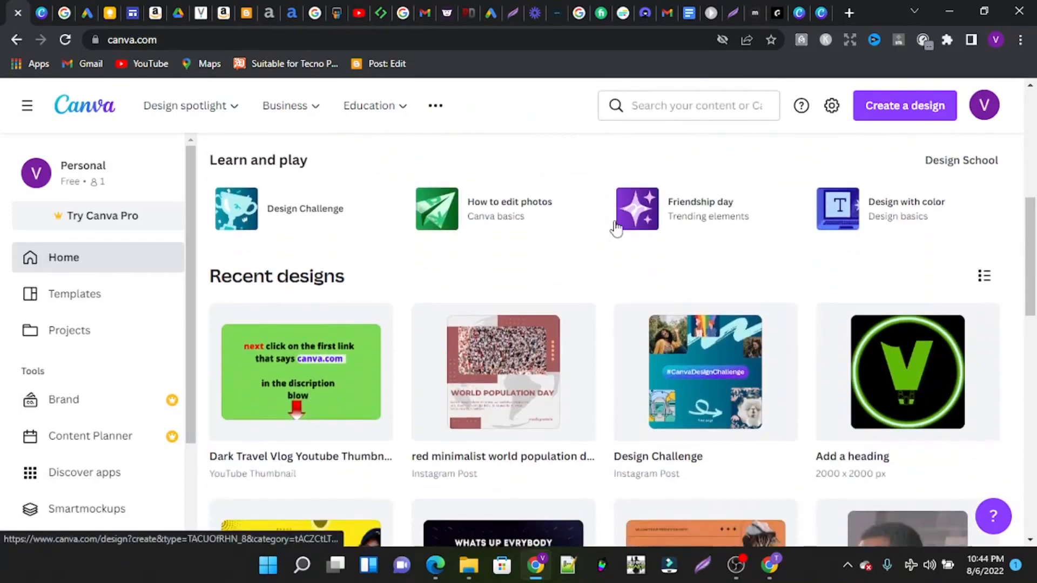
{"action": "scroll", "coordinate": [613, 331], "scroll_direction": "down", "scroll_amount": 4}
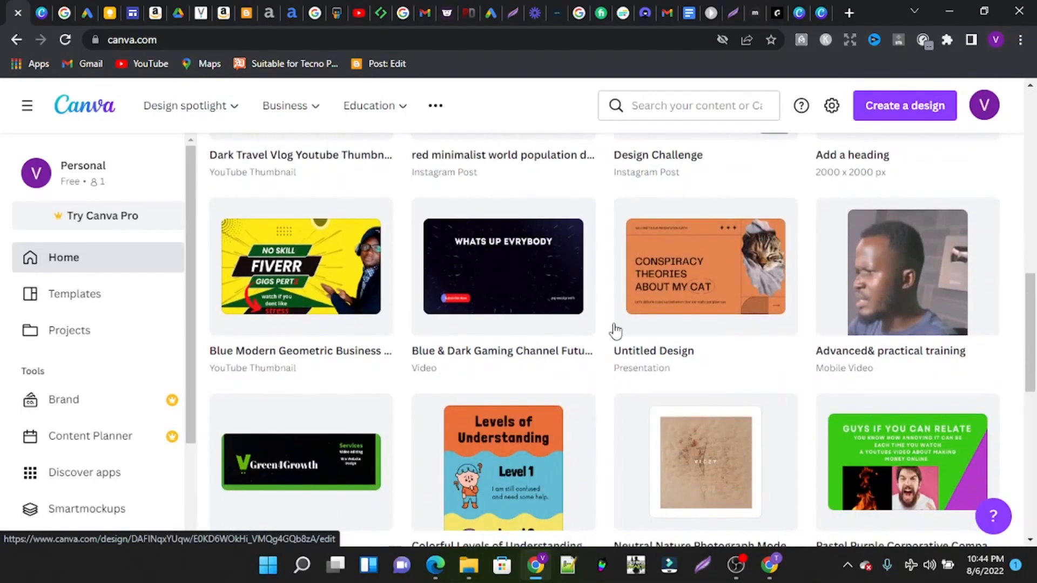
{"action": "scroll", "coordinate": [746, 411], "scroll_direction": "down", "scroll_amount": 7}
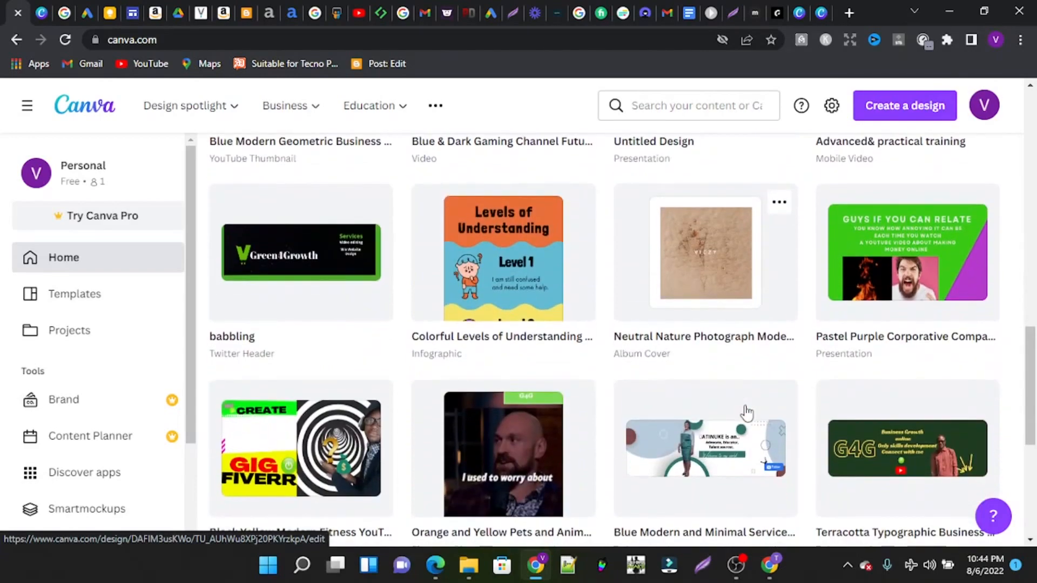
{"action": "scroll", "coordinate": [747, 413], "scroll_direction": "up", "scroll_amount": 3}
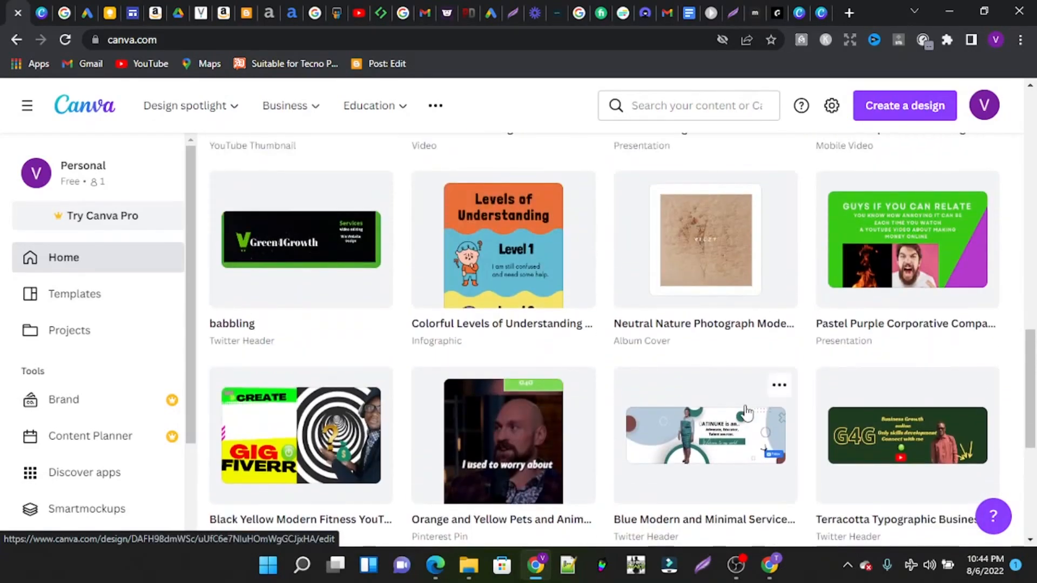
{"action": "scroll", "coordinate": [746, 412], "scroll_direction": "up", "scroll_amount": 3}
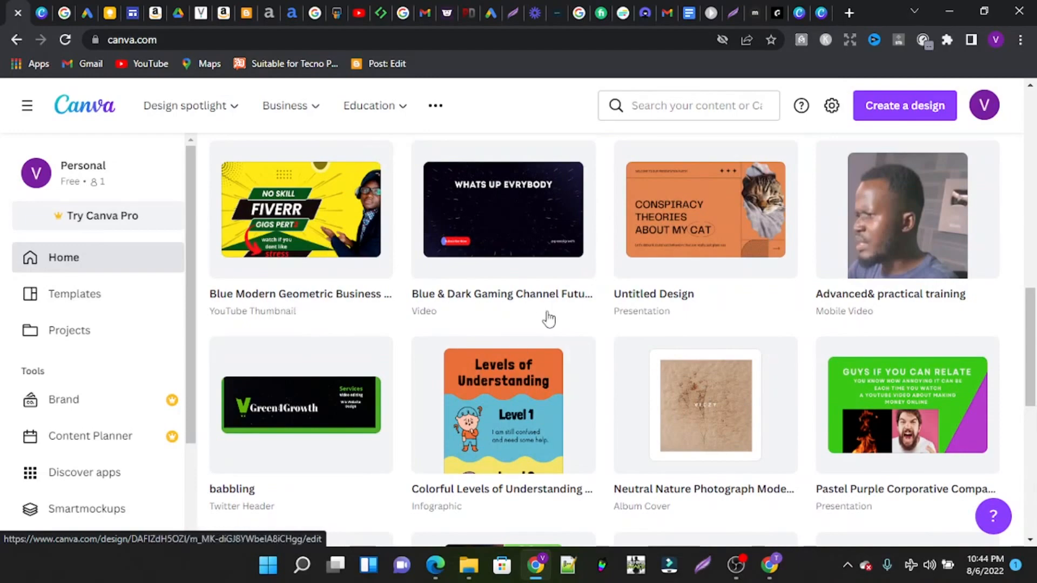
{"action": "scroll", "coordinate": [549, 319], "scroll_direction": "up", "scroll_amount": 4}
{"action": "scroll", "coordinate": [548, 319], "scroll_direction": "up", "scroll_amount": 3}
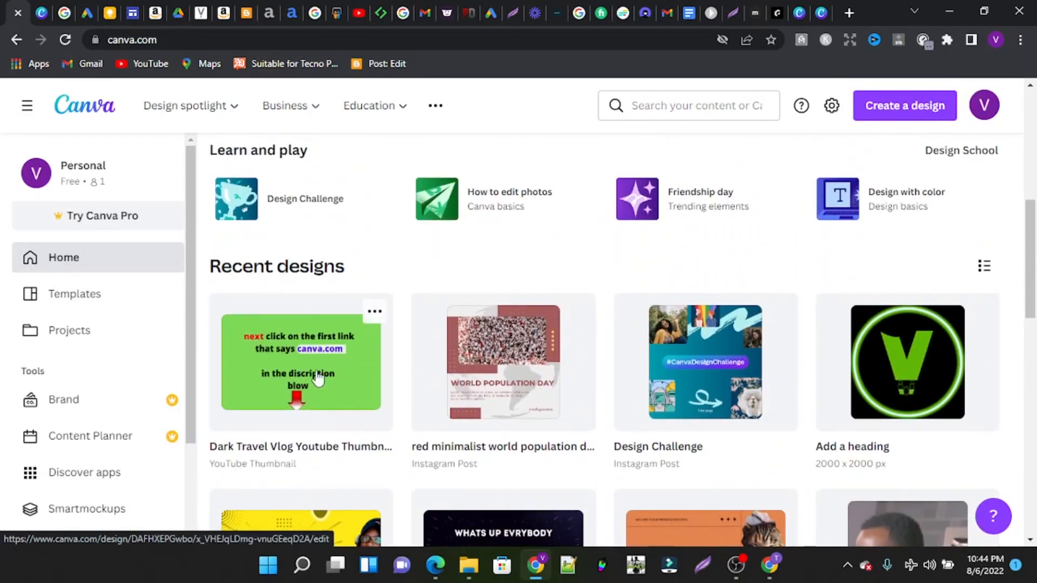
{"action": "scroll", "coordinate": [651, 468], "scroll_direction": "down", "scroll_amount": 19}
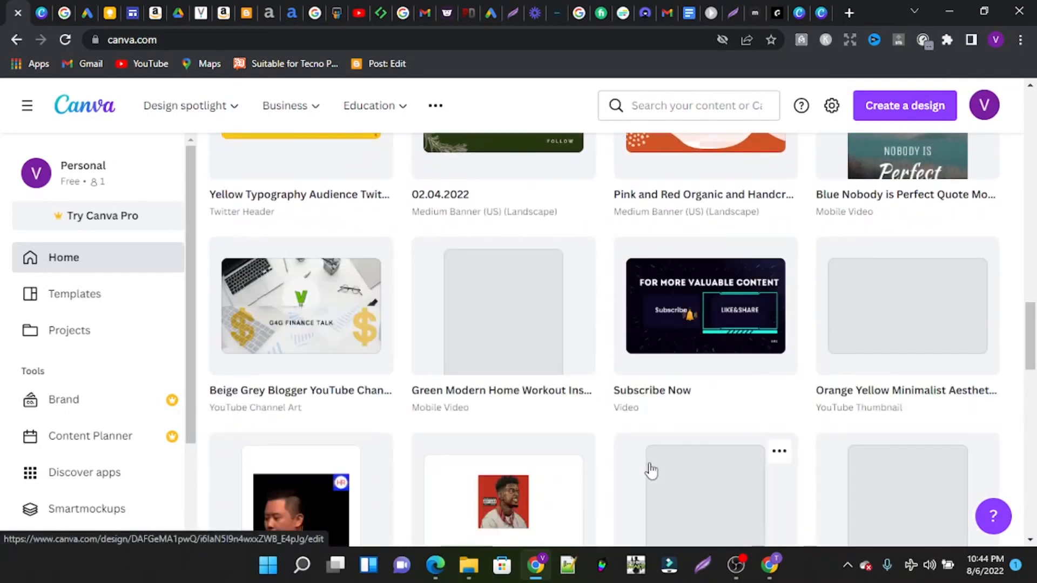
{"action": "scroll", "coordinate": [702, 351], "scroll_direction": "down", "scroll_amount": 2}
{"action": "scroll", "coordinate": [665, 394], "scroll_direction": "down", "scroll_amount": 7}
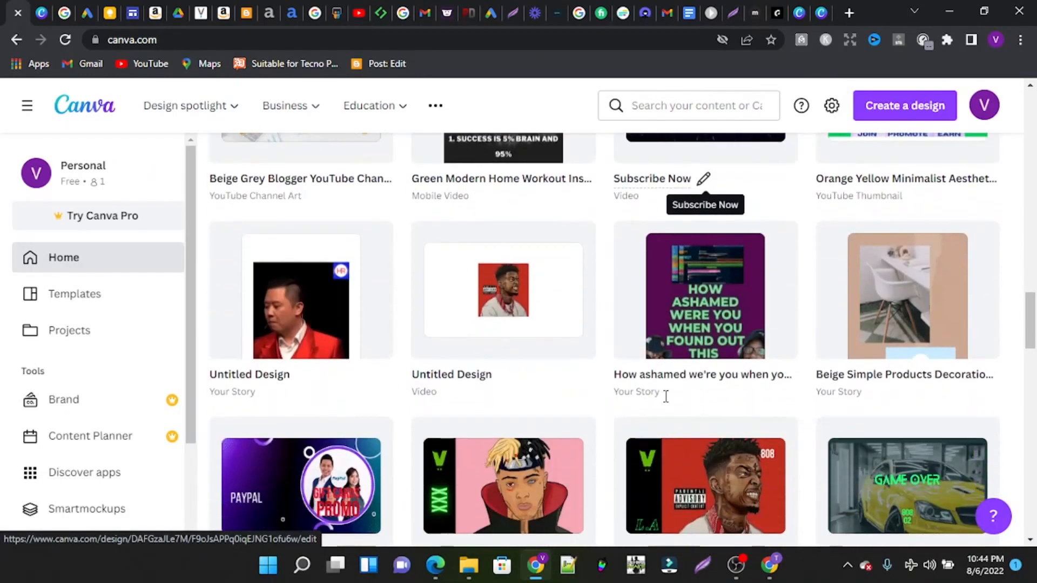
{"action": "scroll", "coordinate": [665, 394], "scroll_direction": "up", "scroll_amount": 6}
{"action": "scroll", "coordinate": [666, 396], "scroll_direction": "up", "scroll_amount": 17}
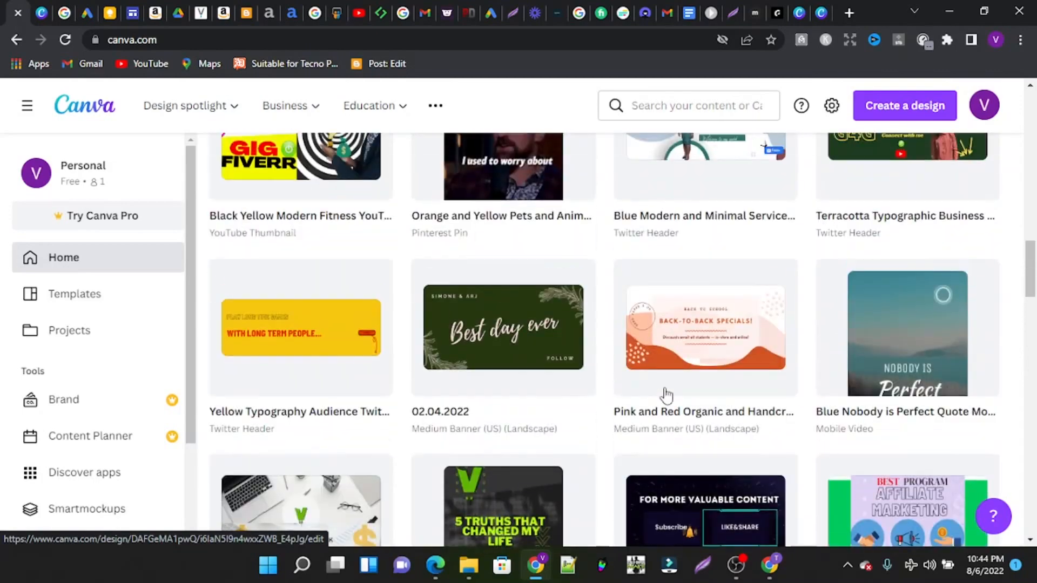
{"action": "scroll", "coordinate": [666, 396], "scroll_direction": "up", "scroll_amount": 10}
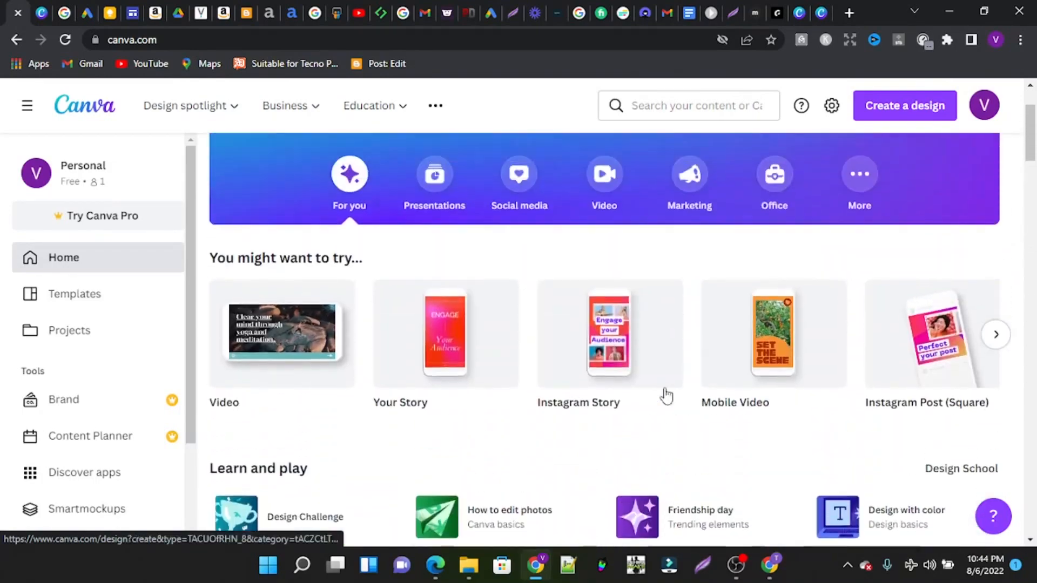
{"action": "scroll", "coordinate": [668, 393], "scroll_direction": "down", "scroll_amount": 2}
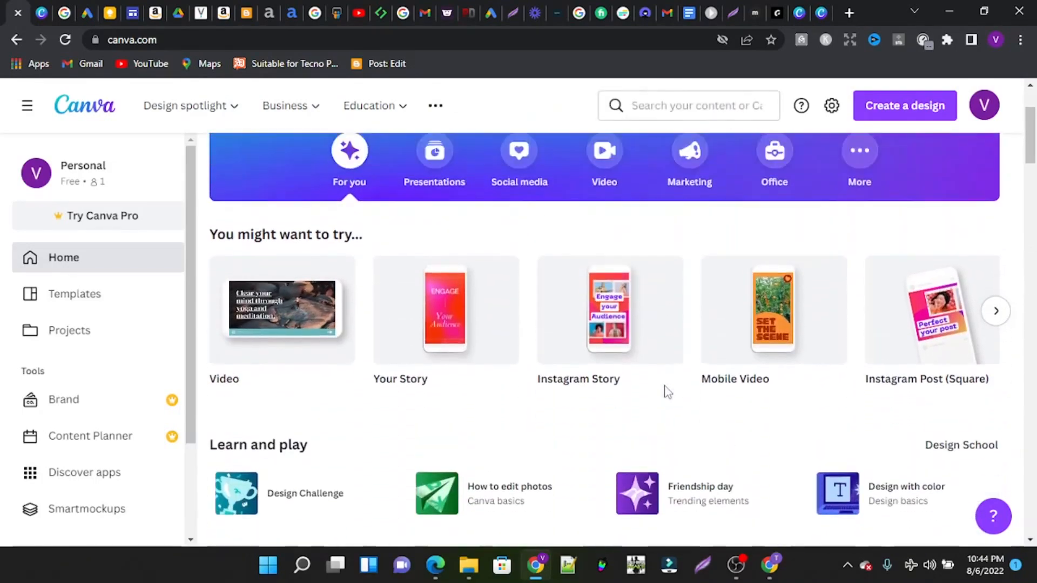
{"action": "scroll", "coordinate": [456, 331], "scroll_direction": "up", "scroll_amount": 3}
{"action": "scroll", "coordinate": [370, 400], "scroll_direction": "down", "scroll_amount": 3}
{"action": "scroll", "coordinate": [370, 399], "scroll_direction": "down", "scroll_amount": 4}
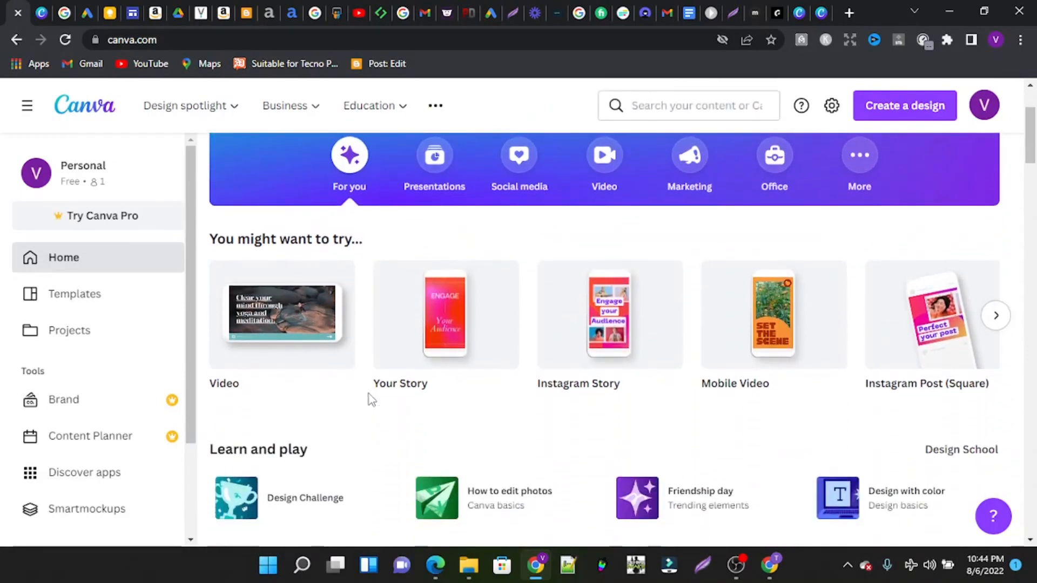
{"action": "scroll", "coordinate": [537, 425], "scroll_direction": "down", "scroll_amount": 1}
{"action": "scroll", "coordinate": [537, 426], "scroll_direction": "up", "scroll_amount": 5}
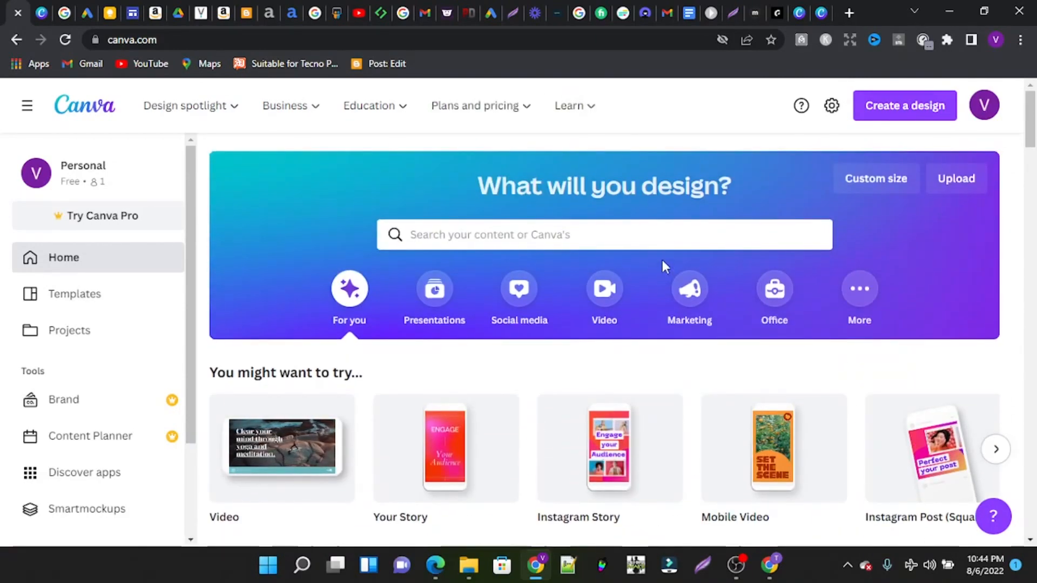
Step: Search the Canva templates for "barbershop", reusing the recent search
{"action": "left_click", "coordinate": [557, 232]}
{"action": "left_click", "coordinate": [390, 200]}
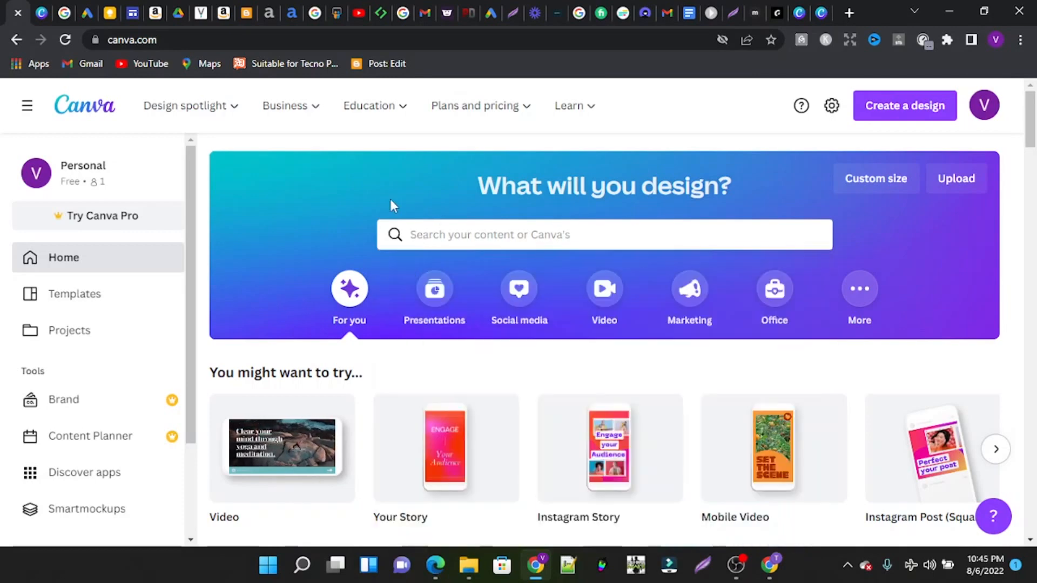
{"action": "left_click", "coordinate": [419, 232]}
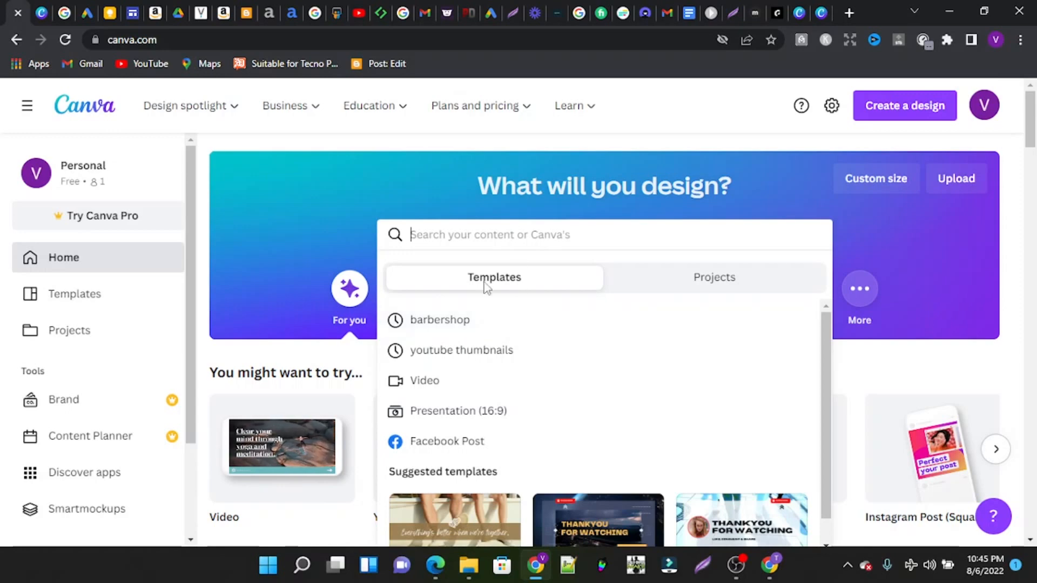
{"action": "left_click", "coordinate": [447, 324]}
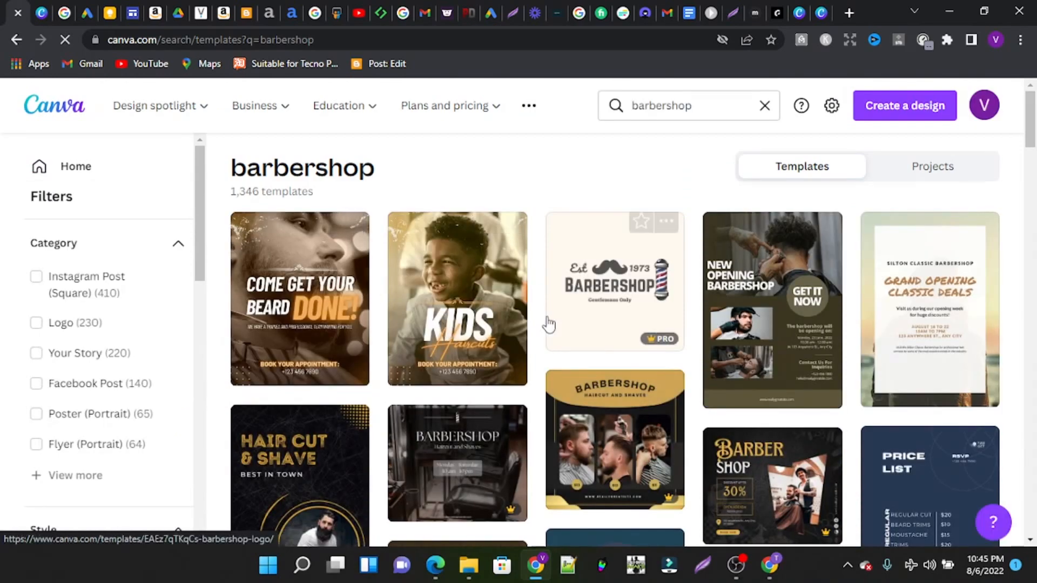
Step: Browse the barbershop templates and open the Brown Simple Barbershop Price List Flyer for editing
{"action": "scroll", "coordinate": [548, 324], "scroll_direction": "down", "scroll_amount": 2}
{"action": "scroll", "coordinate": [548, 324], "scroll_direction": "down", "scroll_amount": 6}
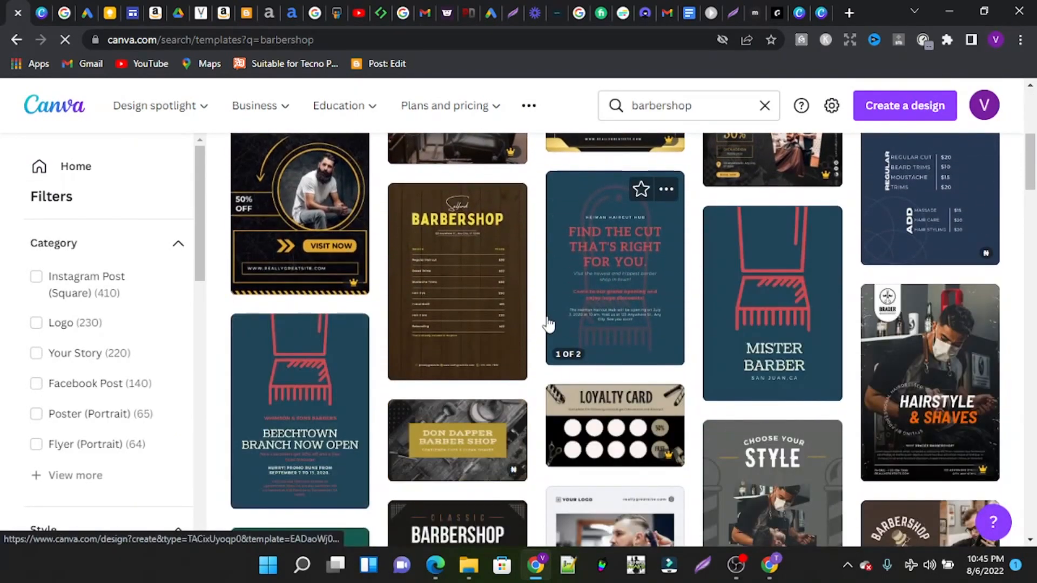
{"action": "scroll", "coordinate": [549, 324], "scroll_direction": "down", "scroll_amount": 6}
{"action": "scroll", "coordinate": [548, 324], "scroll_direction": "up", "scroll_amount": 12}
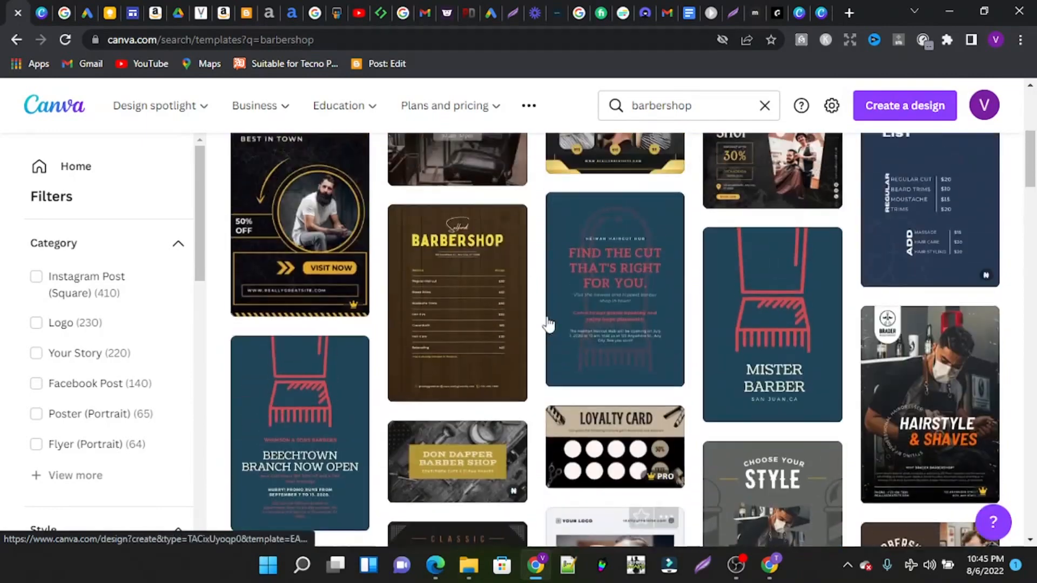
{"action": "scroll", "coordinate": [548, 324], "scroll_direction": "up", "scroll_amount": 2}
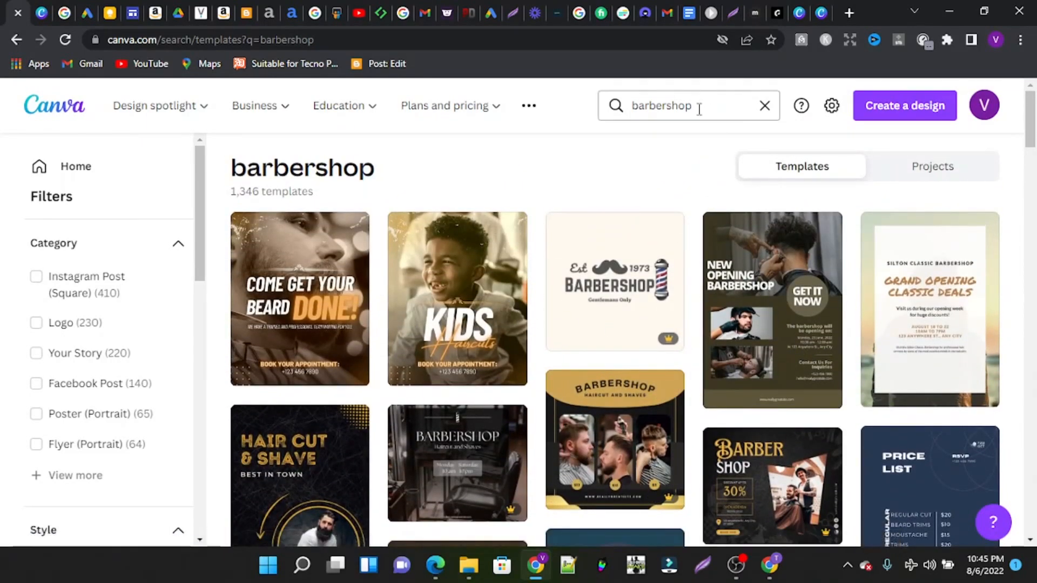
{"action": "scroll", "coordinate": [731, 358], "scroll_direction": "down", "scroll_amount": 9}
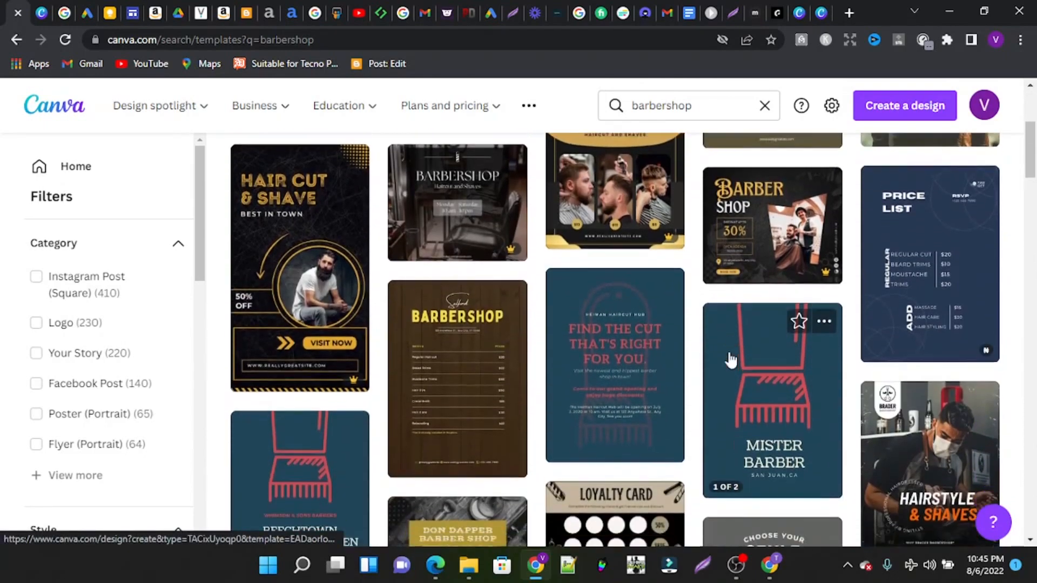
{"action": "scroll", "coordinate": [461, 281], "scroll_direction": "up", "scroll_amount": 2}
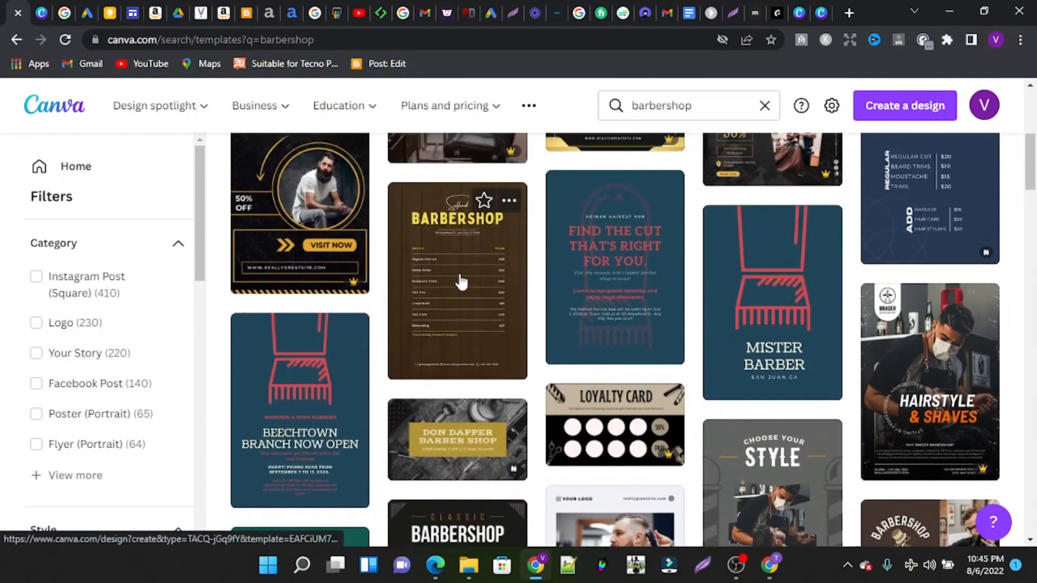
{"action": "scroll", "coordinate": [496, 432], "scroll_direction": "down", "scroll_amount": 2}
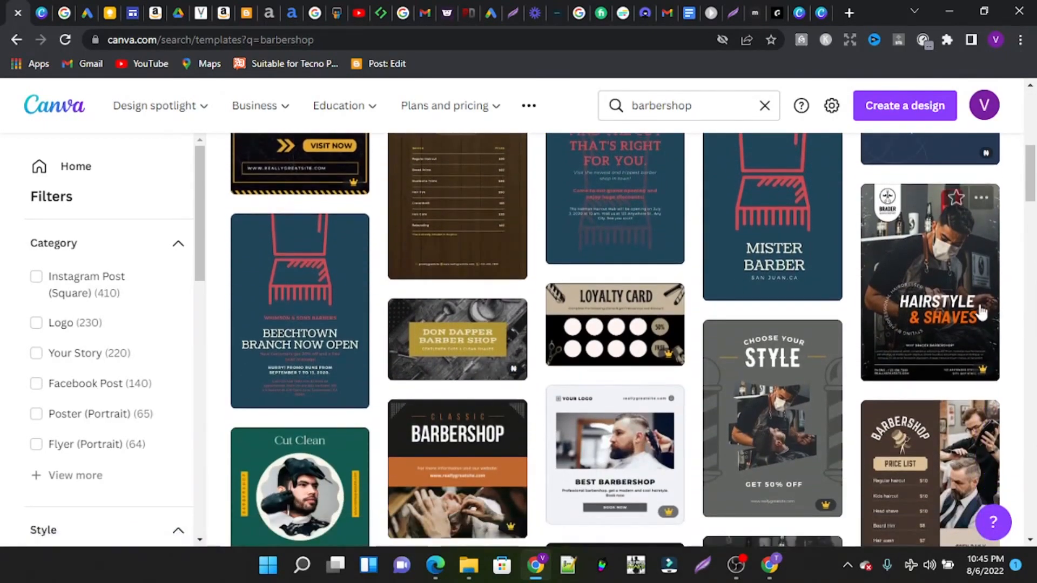
{"action": "scroll", "coordinate": [777, 389], "scroll_direction": "down", "scroll_amount": 2}
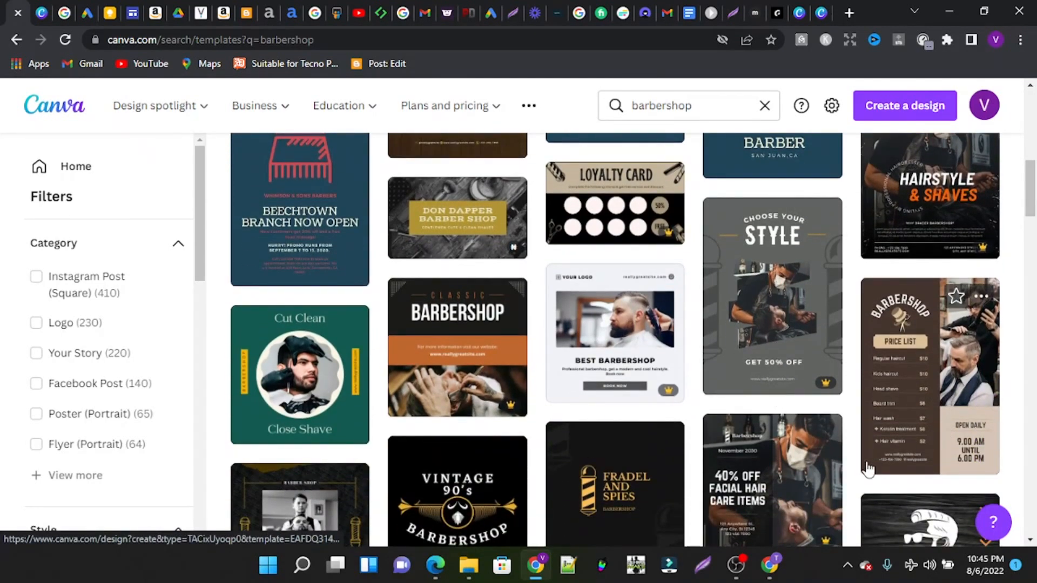
{"action": "scroll", "coordinate": [887, 378], "scroll_direction": "down", "scroll_amount": 2}
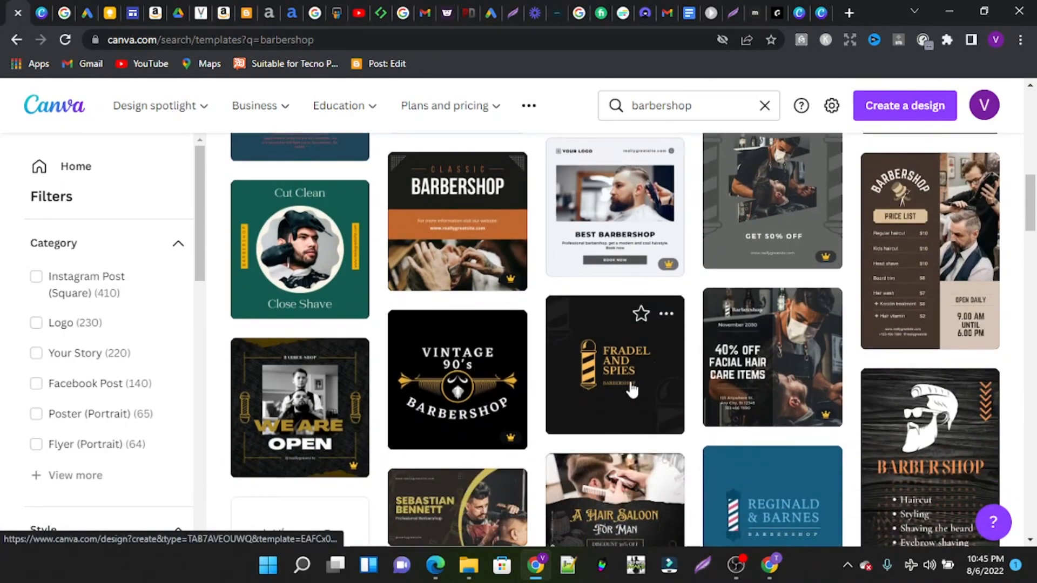
{"action": "scroll", "coordinate": [952, 322], "scroll_direction": "up", "scroll_amount": 1}
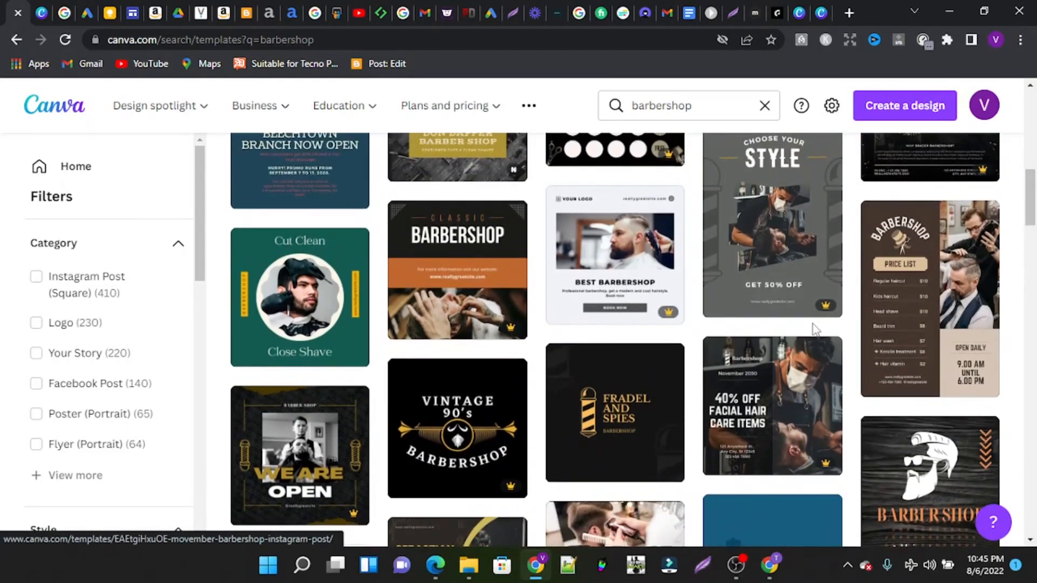
{"action": "left_click", "coordinate": [961, 282]}
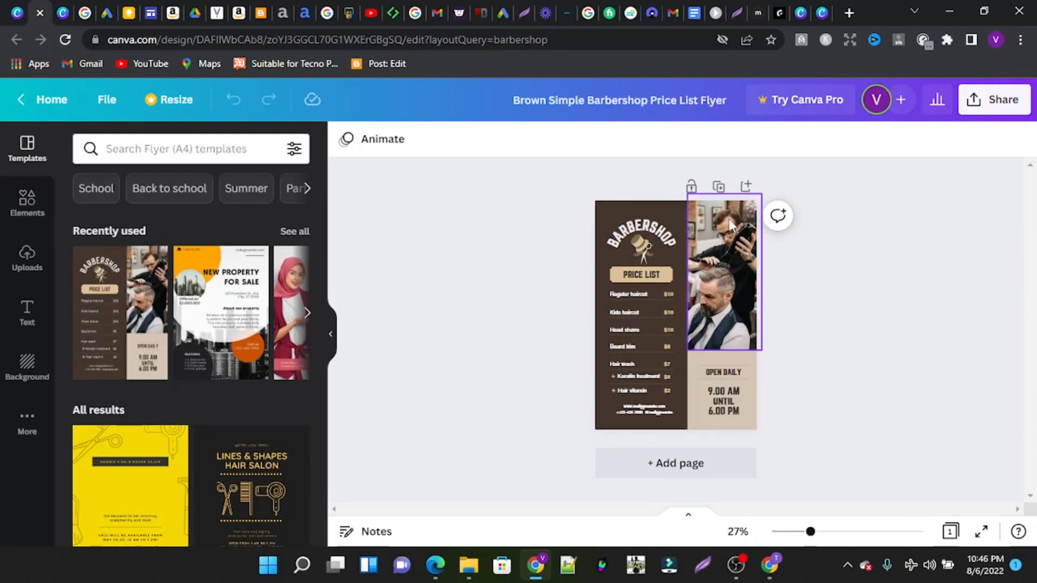
Step: Delete the barber photo from the flyer's upper-right area
{"action": "left_click", "coordinate": [729, 295]}
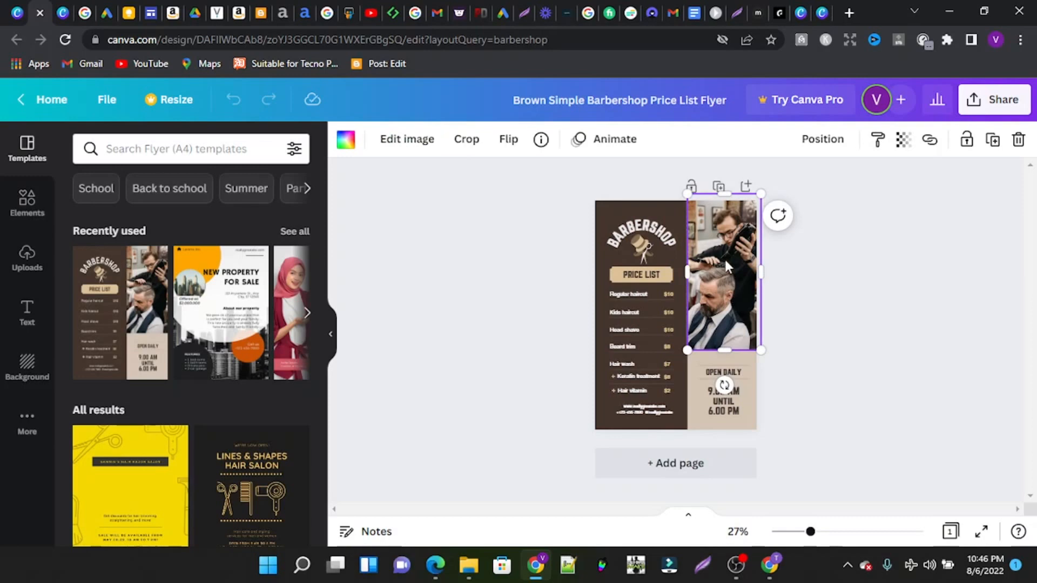
{"action": "right_click", "coordinate": [726, 265]}
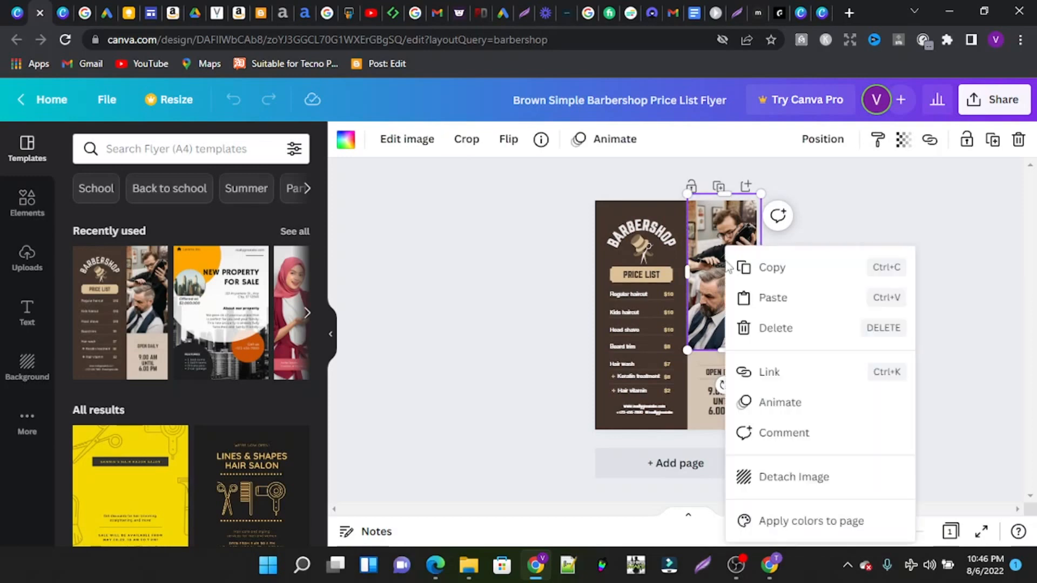
{"action": "left_click", "coordinate": [764, 327]}
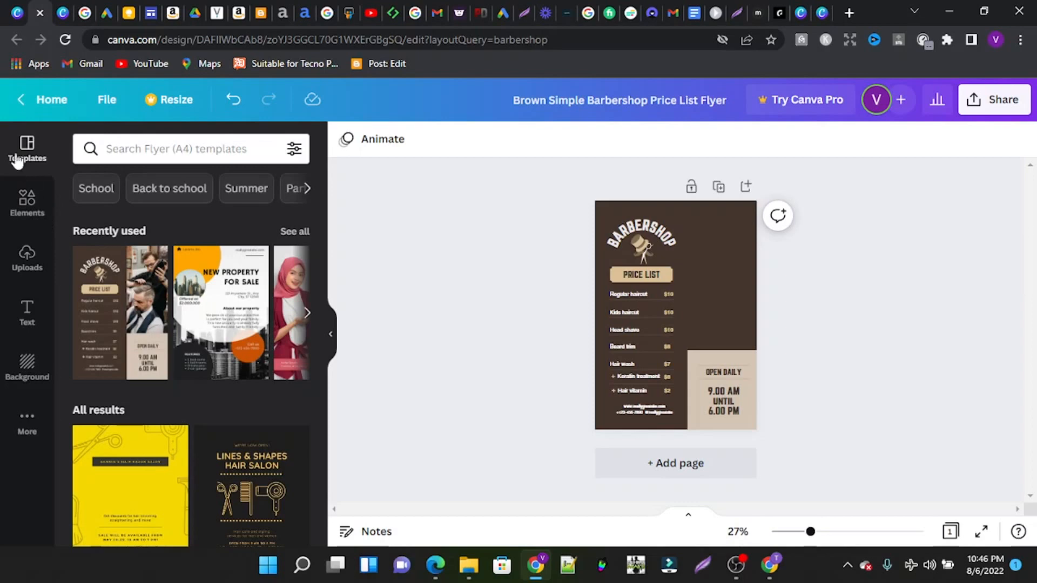
Step: Upload the image 20220111_091811.png from the logo folder inside the Desktop's New folder
{"action": "left_click", "coordinate": [27, 260]}
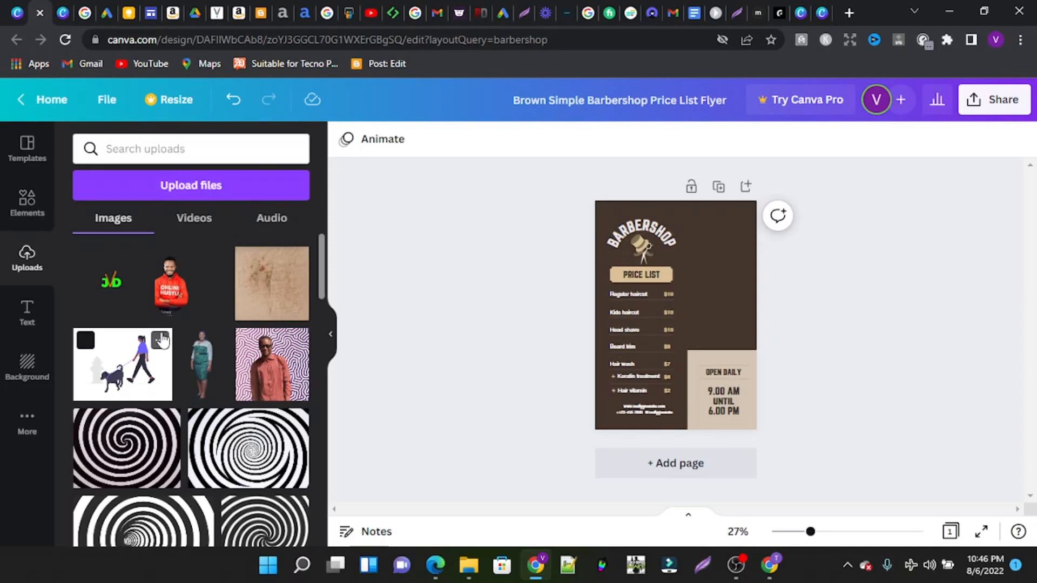
{"action": "left_click", "coordinate": [202, 186]}
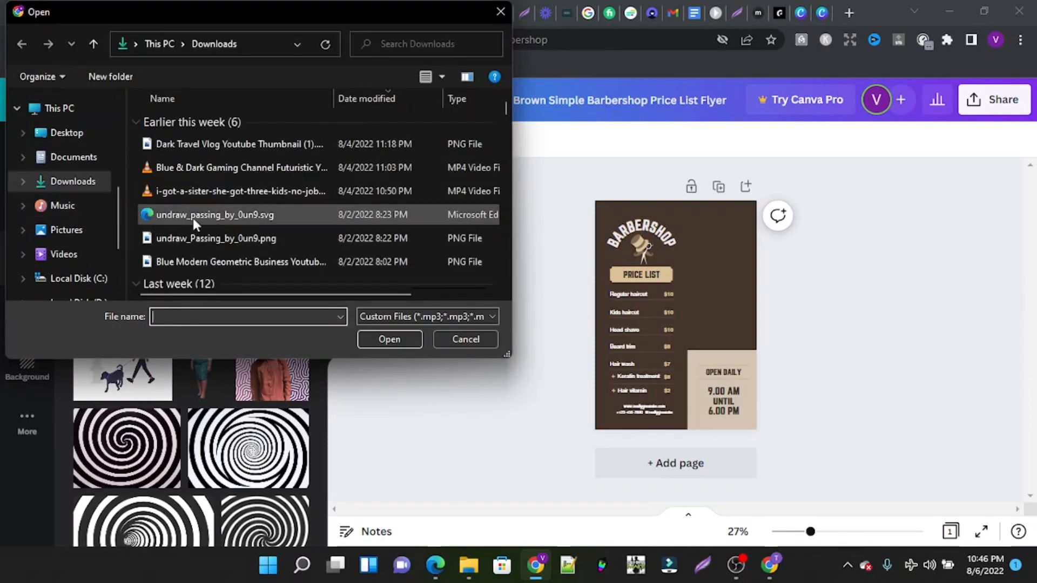
{"action": "left_click", "coordinate": [63, 138]}
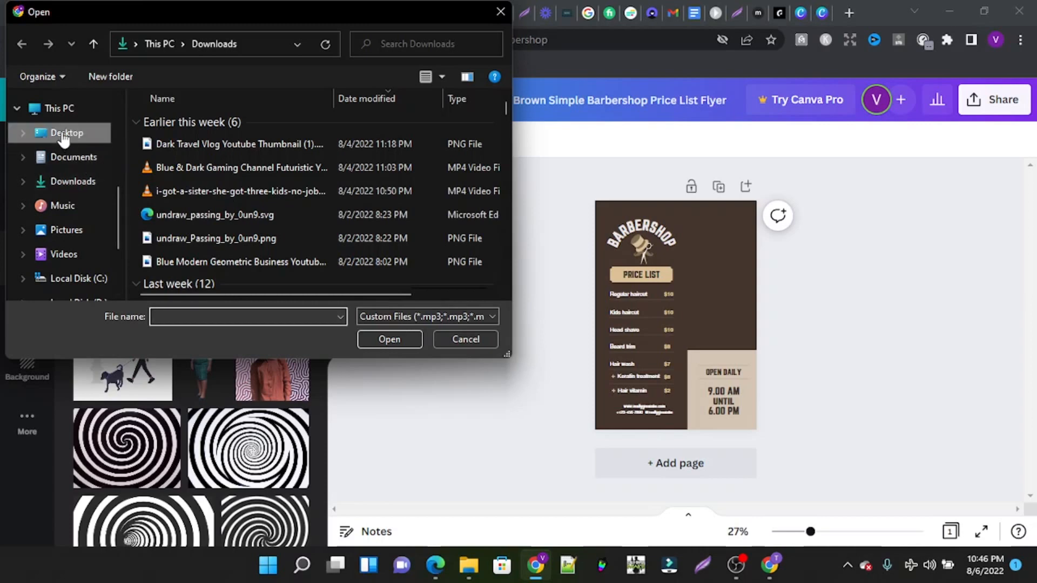
{"action": "scroll", "coordinate": [232, 202], "scroll_direction": "down", "scroll_amount": 1}
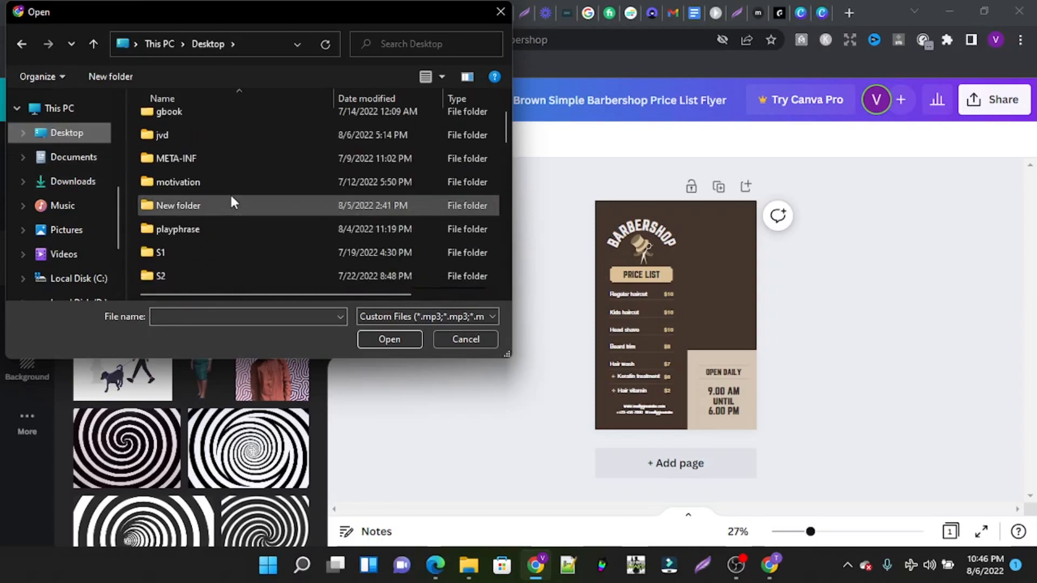
{"action": "scroll", "coordinate": [231, 202], "scroll_direction": "down", "scroll_amount": 3}
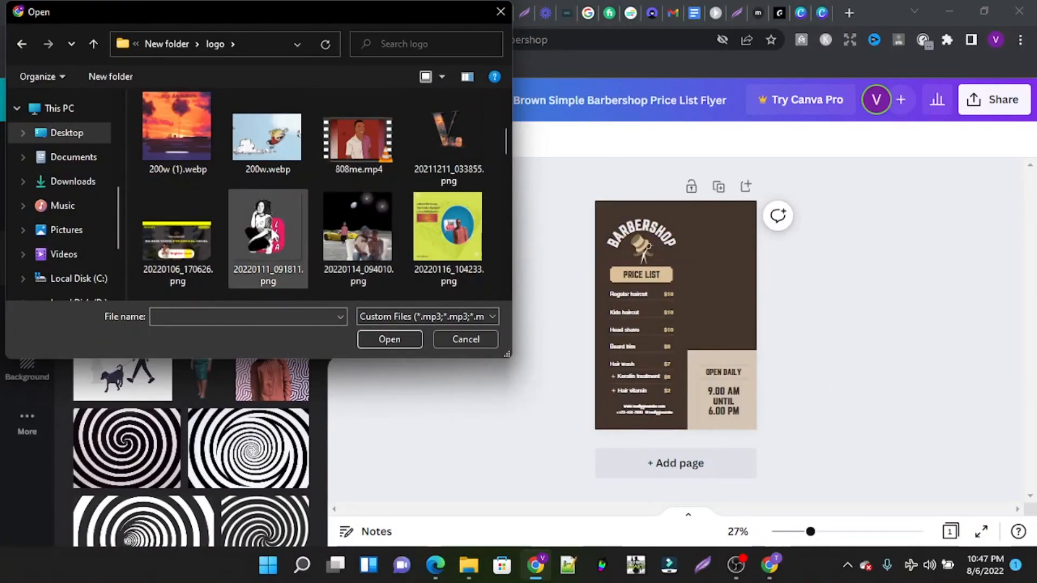
{"action": "left_click", "coordinate": [291, 241]}
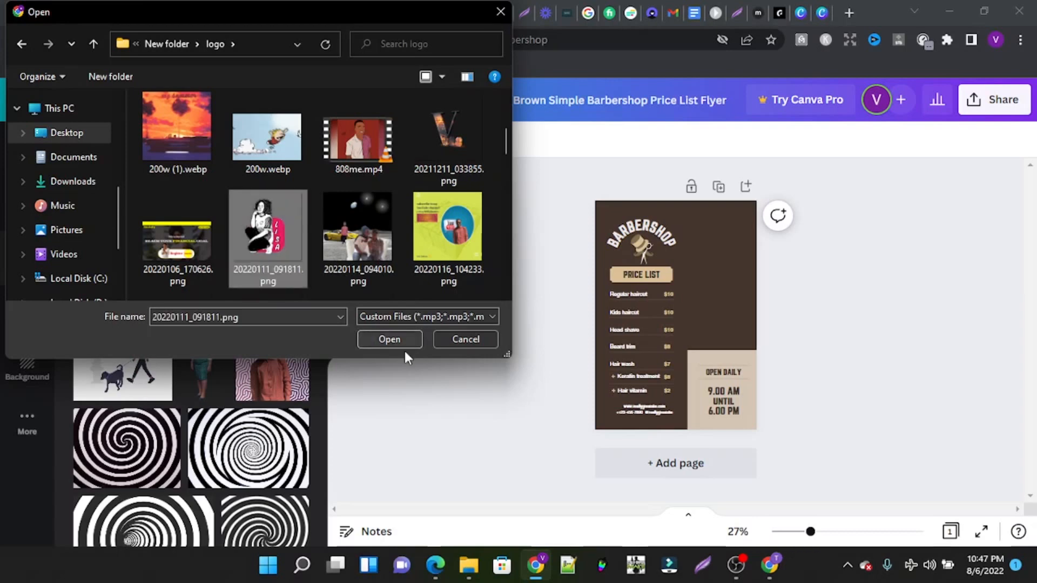
{"action": "left_click", "coordinate": [392, 340]}
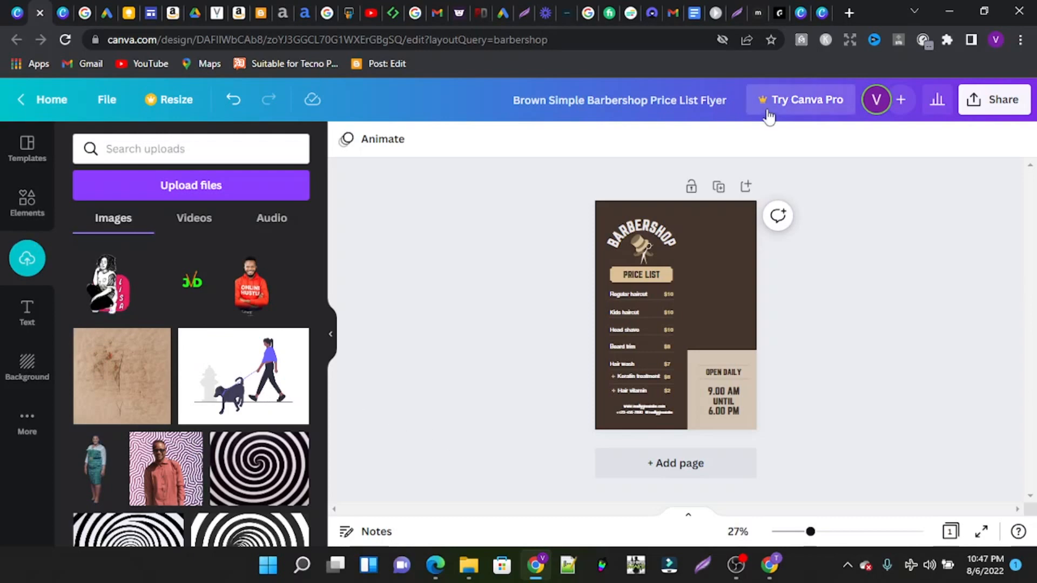
Step: Add the uploaded cut-out photo of the woman in the white top to the flyer's empty photo area
{"action": "mouse_move", "coordinate": [471, 571]}
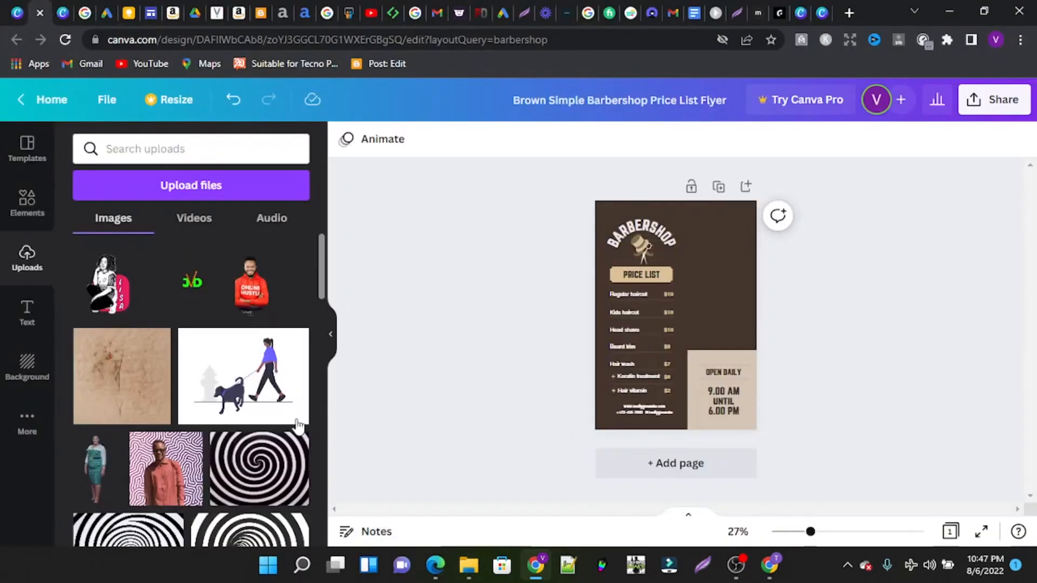
{"action": "mouse_move", "coordinate": [265, 408]}
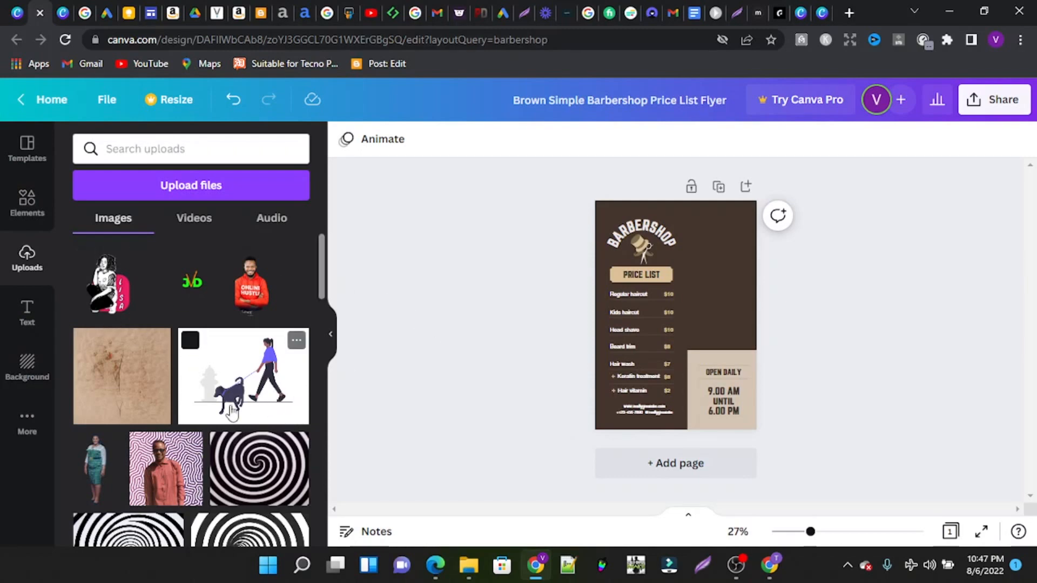
{"action": "scroll", "coordinate": [227, 419], "scroll_direction": "down", "scroll_amount": 2}
{"action": "scroll", "coordinate": [227, 420], "scroll_direction": "down", "scroll_amount": 5}
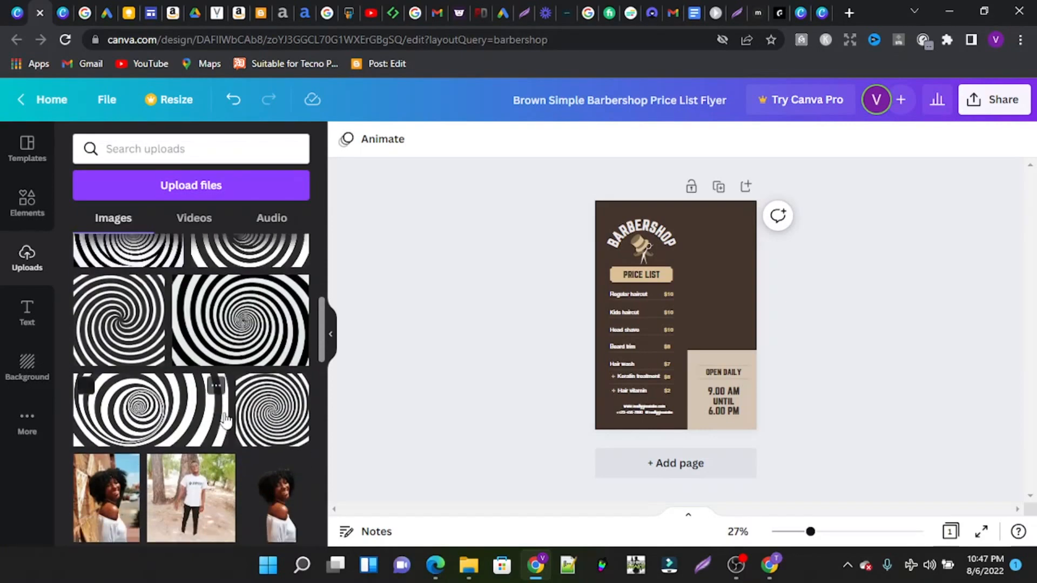
{"action": "scroll", "coordinate": [226, 420], "scroll_direction": "down", "scroll_amount": 2}
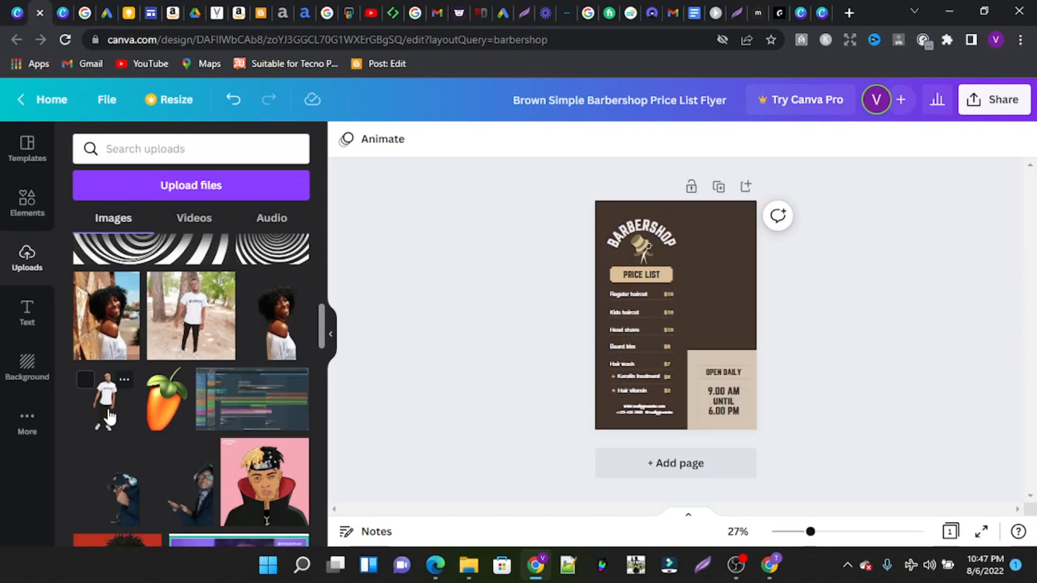
{"action": "left_click", "coordinate": [289, 339]}
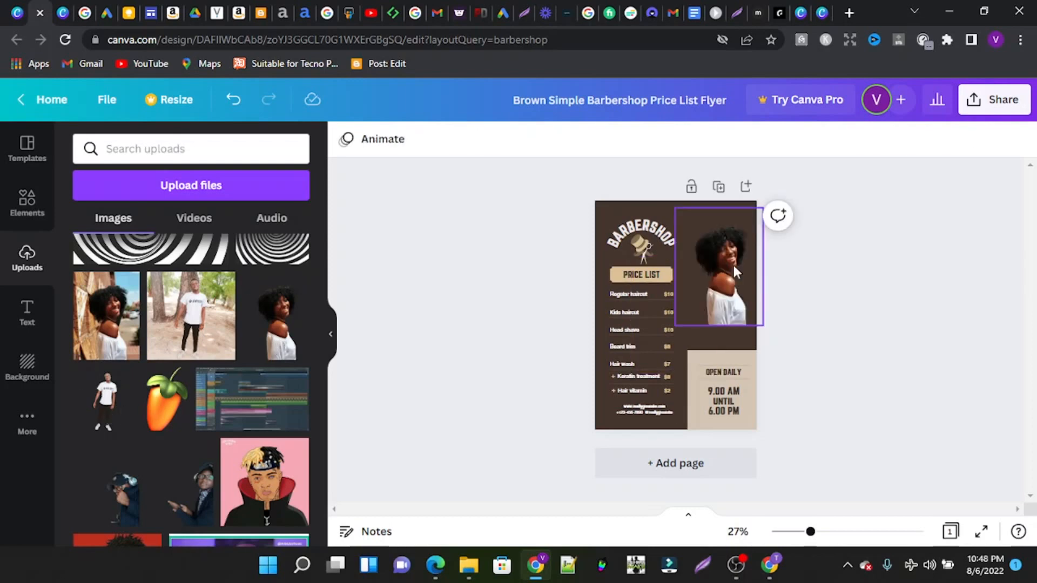
Step: Move the opening-hours text and the beige panel up so they overlap the woman's photo
{"action": "left_click", "coordinate": [744, 368]}
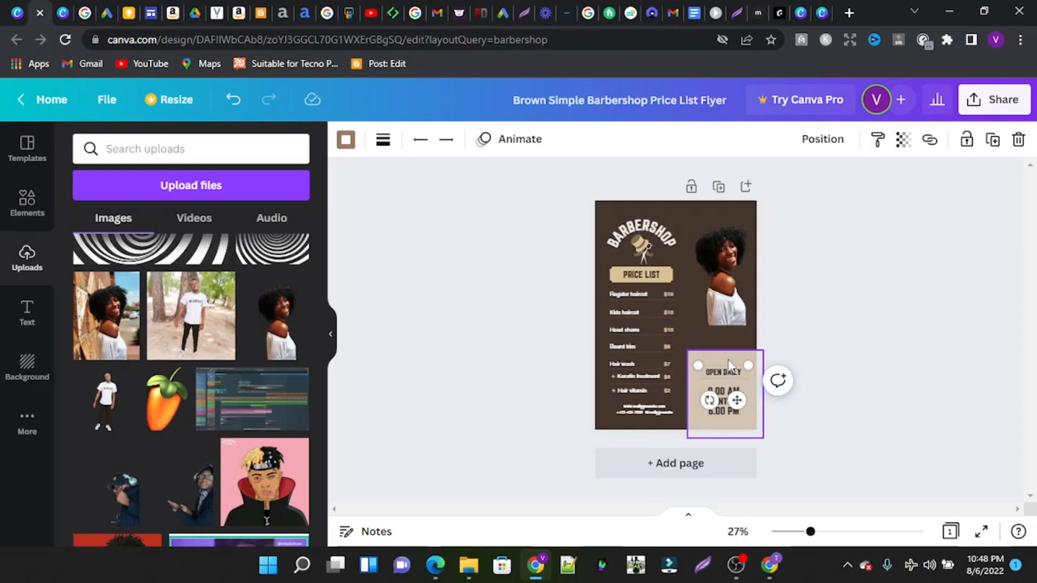
{"action": "left_click_drag", "start_coordinate": [724, 402], "coordinate": [714, 316]}
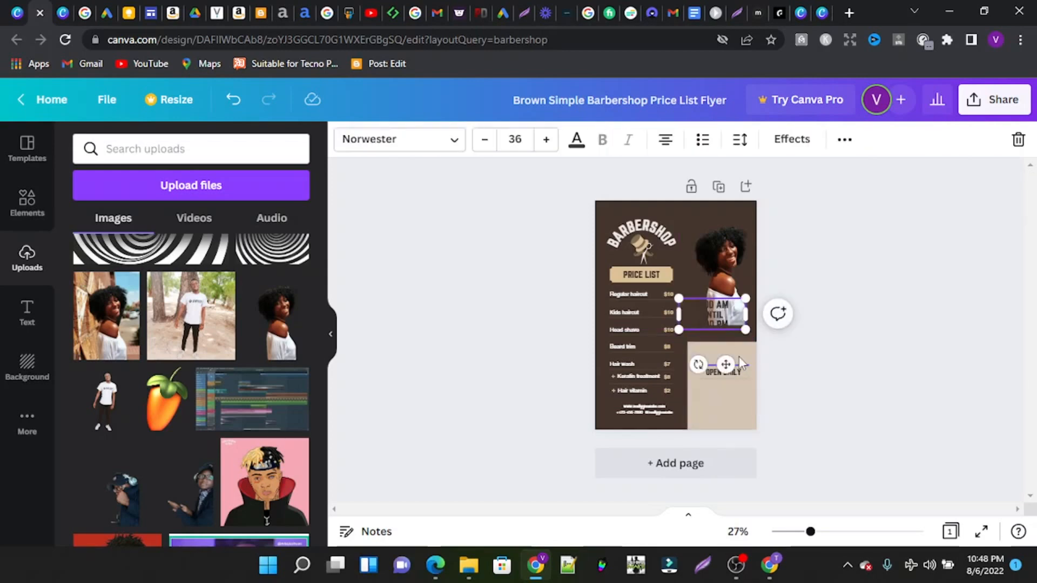
{"action": "left_click", "coordinate": [741, 392]}
{"action": "left_click_drag", "start_coordinate": [737, 389], "coordinate": [731, 335]}
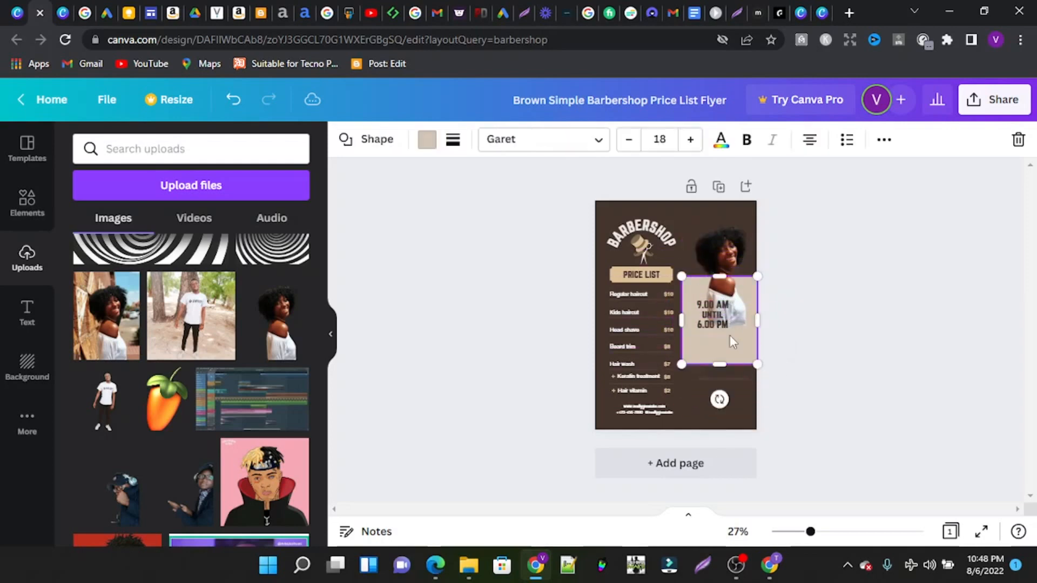
Step: Send the woman's photo one layer backward, behind the opening-hours text
{"action": "left_click", "coordinate": [723, 250]}
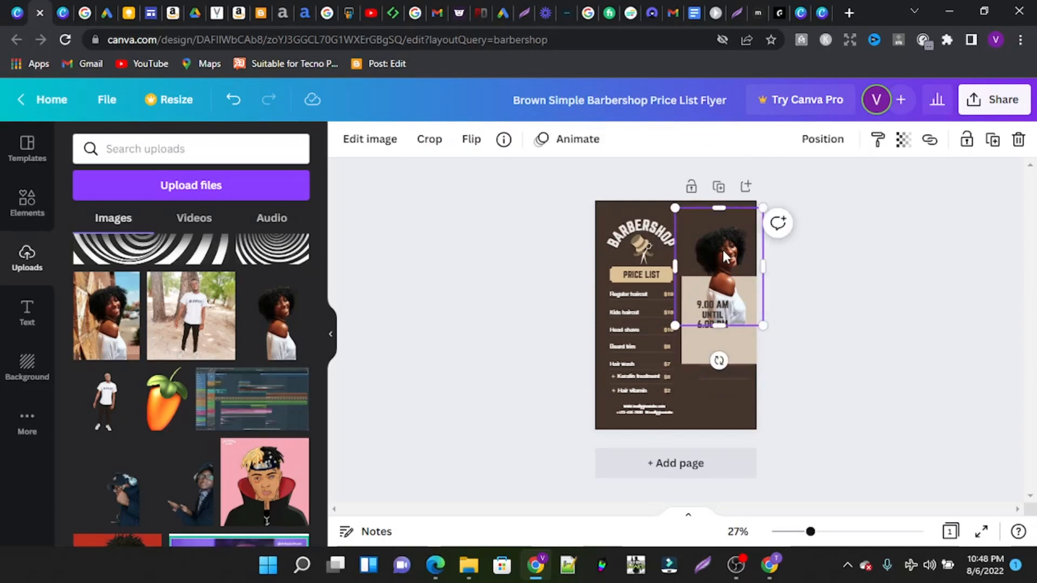
{"action": "right_click", "coordinate": [723, 251]}
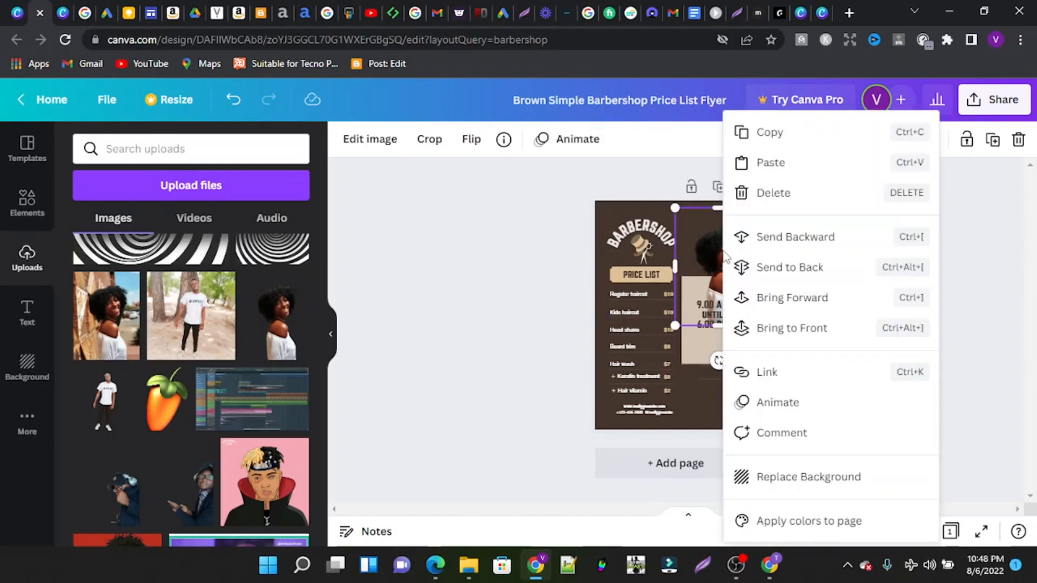
{"action": "left_click", "coordinate": [786, 246]}
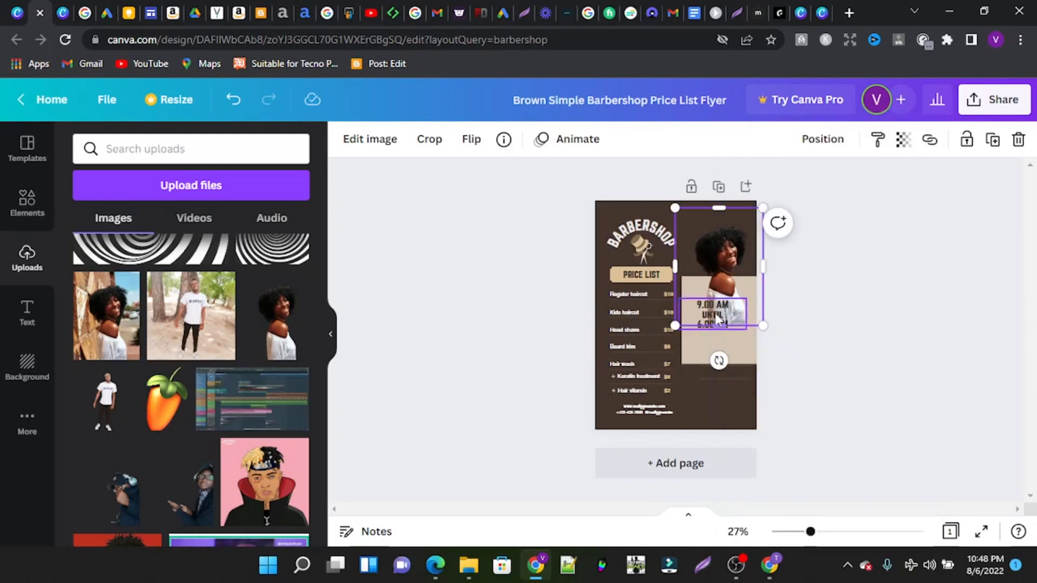
Step: Send the woman's photo behind the beige panel, and bring it forward one layer again
{"action": "right_click", "coordinate": [722, 270]}
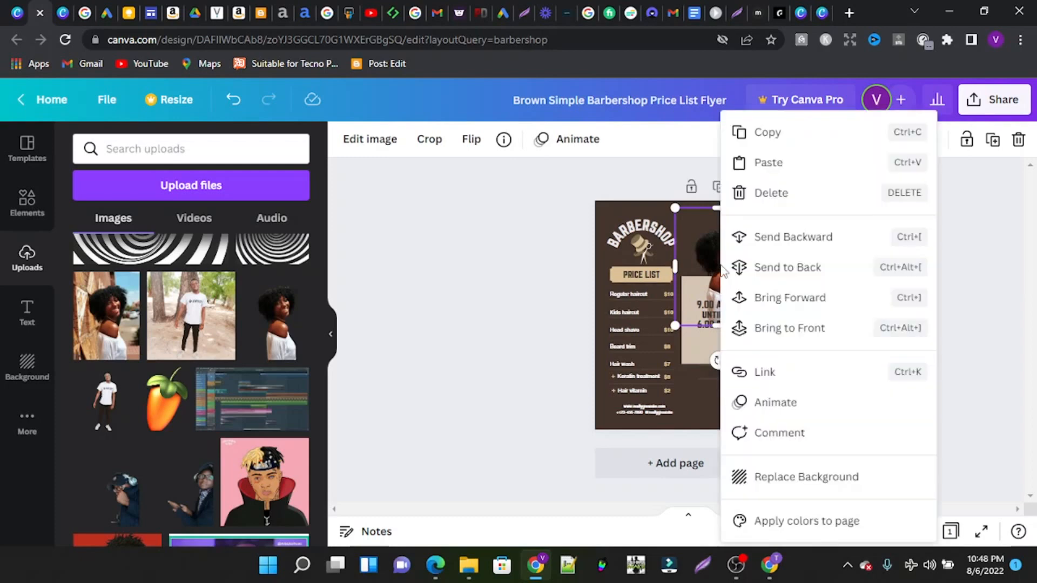
{"action": "left_click", "coordinate": [768, 243]}
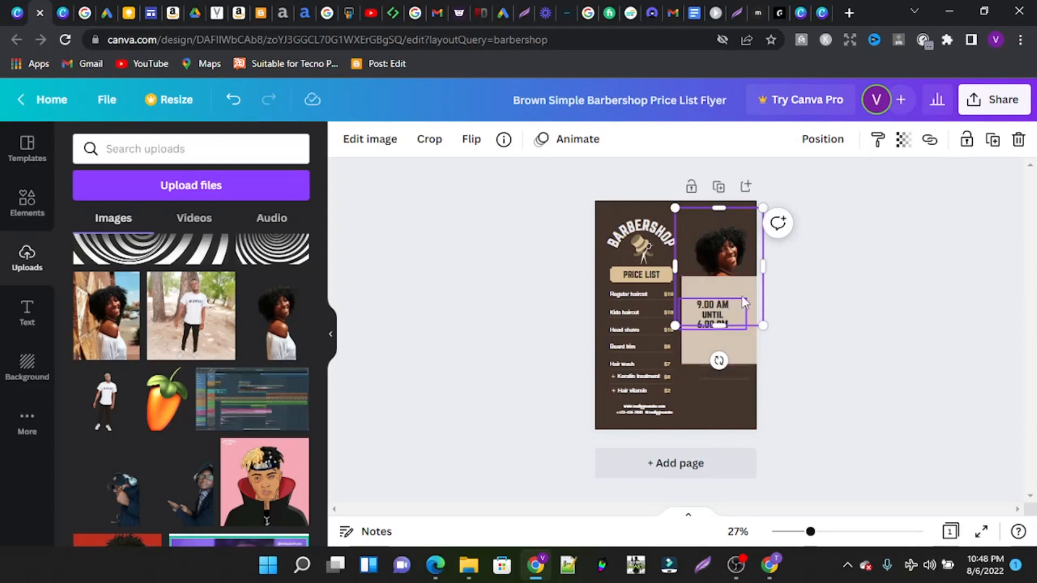
{"action": "right_click", "coordinate": [723, 267]}
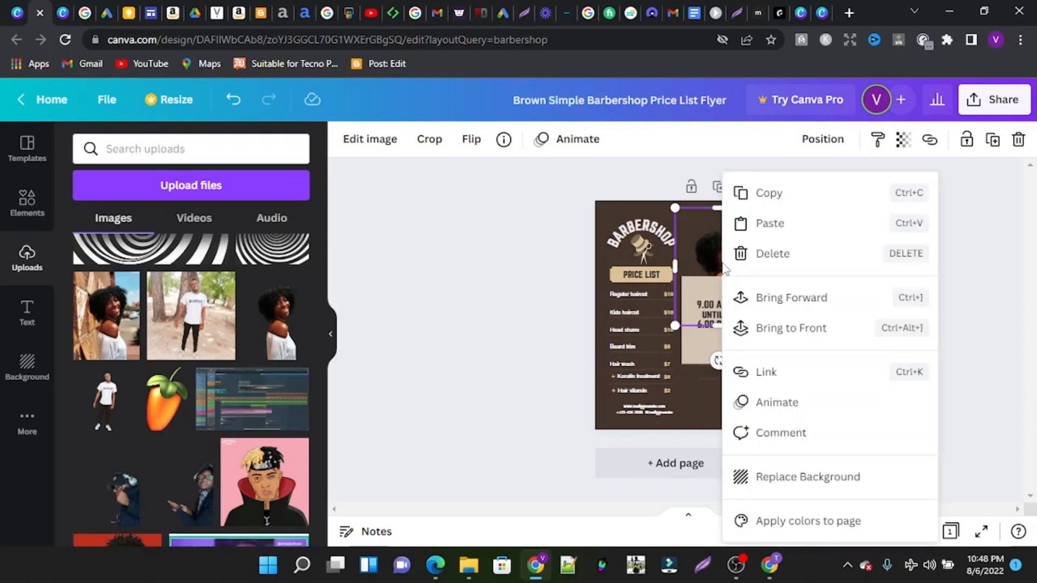
{"action": "left_click", "coordinate": [785, 308]}
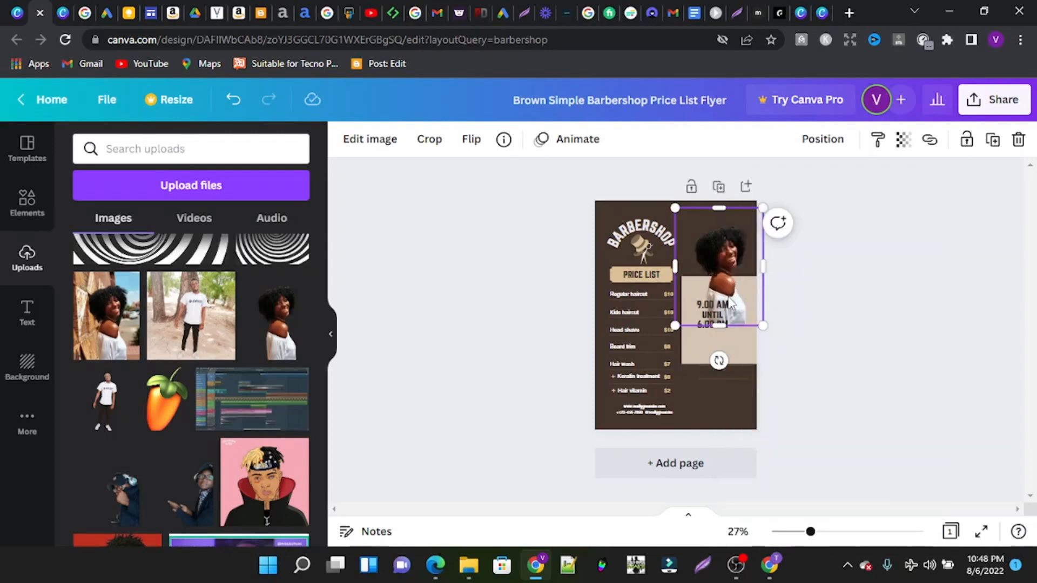
{"action": "left_click", "coordinate": [828, 361]}
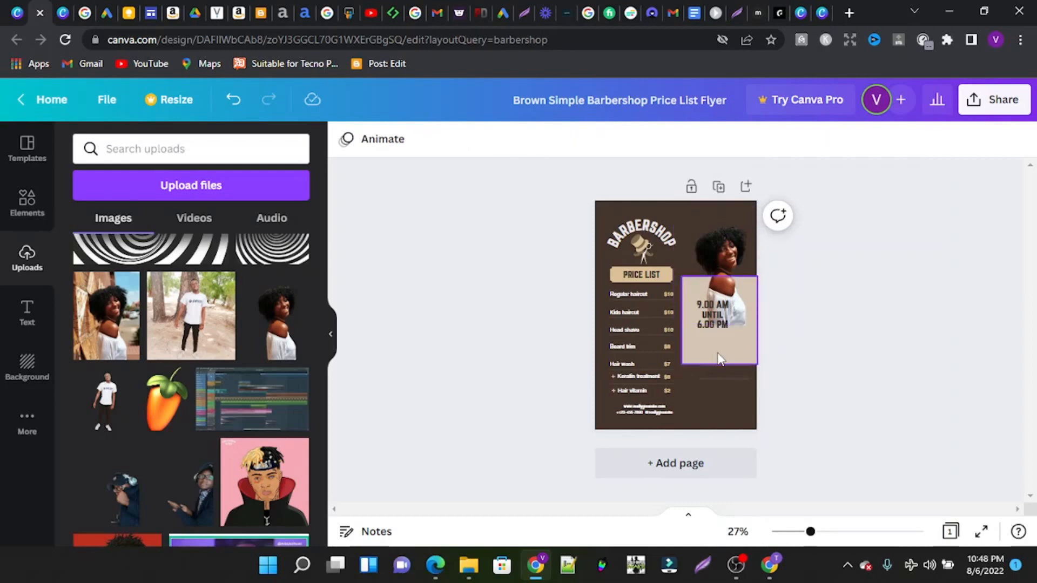
Step: Move the beige panel and the hours text back below the woman's photo, shifting the photo slightly left
{"action": "left_click_drag", "start_coordinate": [720, 359], "coordinate": [719, 420]}
{"action": "left_click_drag", "start_coordinate": [723, 267], "coordinate": [712, 270]}
{"action": "left_click_drag", "start_coordinate": [713, 311], "coordinate": [728, 358]}
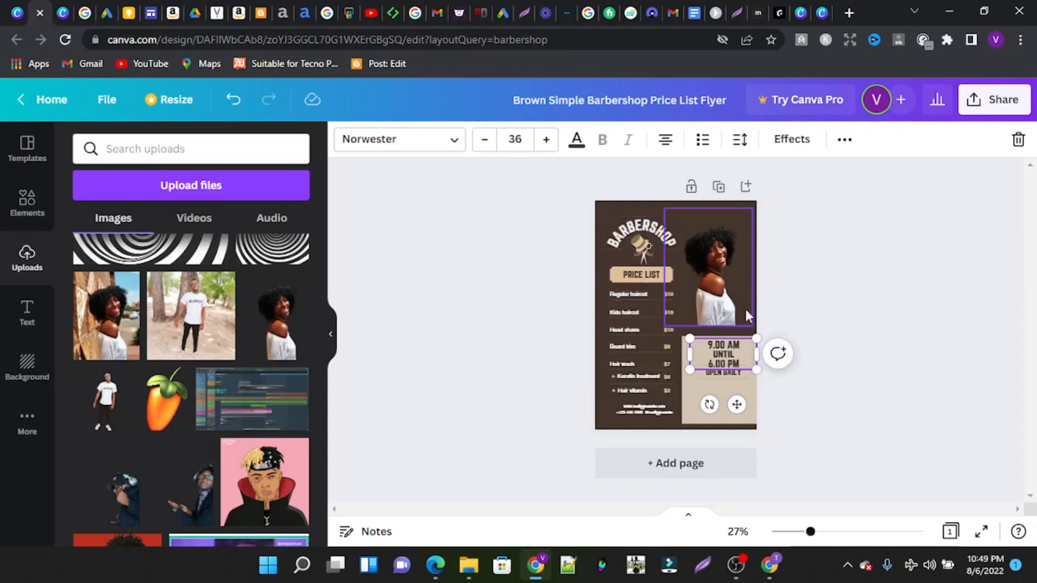
Step: Set the regular haircut price to 20
{"action": "left_click", "coordinate": [672, 295]}
{"action": "double_click", "coordinate": [672, 295]}
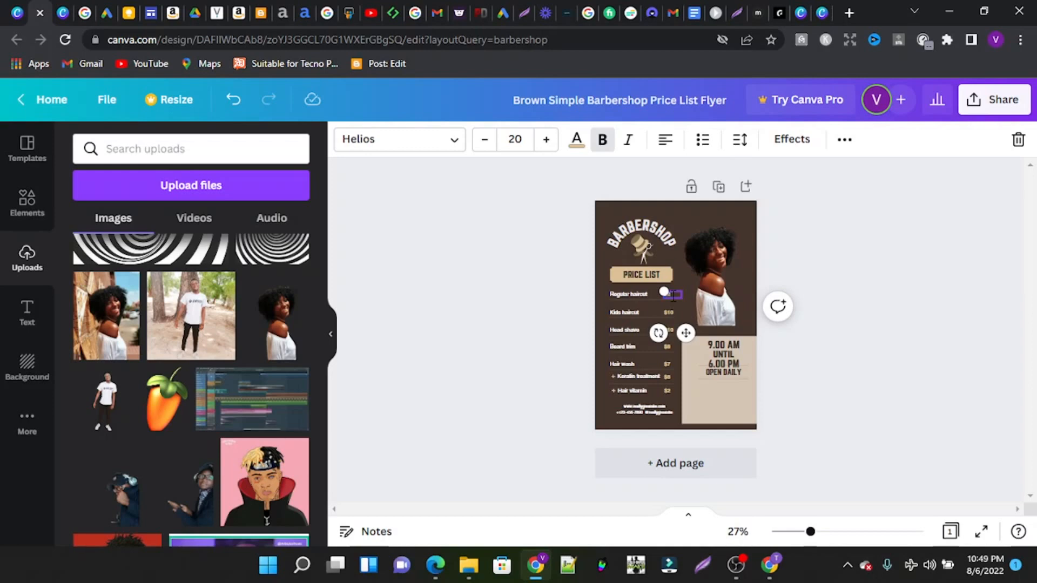
{"action": "left_click", "coordinate": [846, 290]}
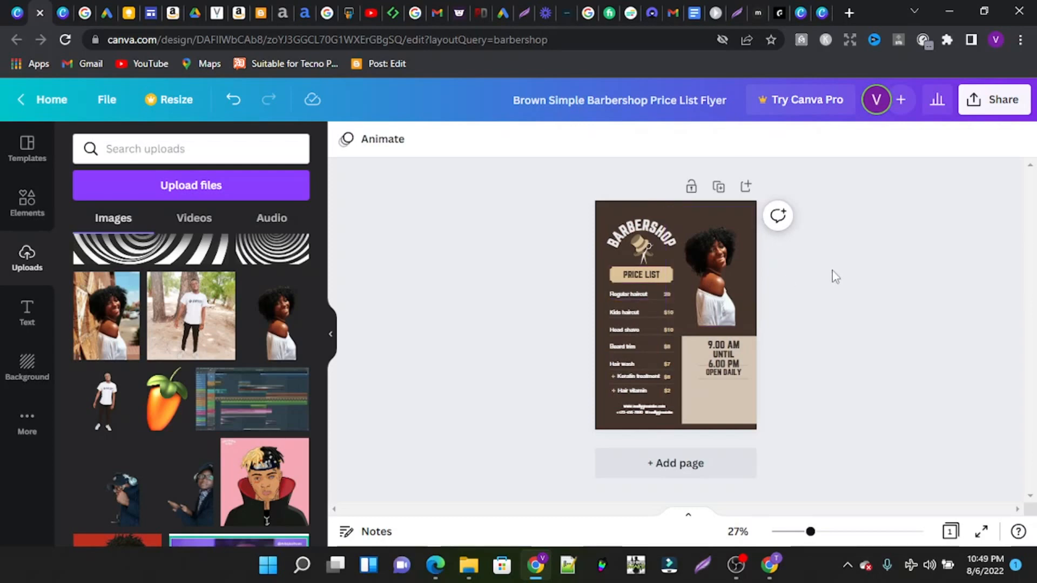
Step: Enlarge the flyer view to 78% and look over its title, photo and price list
{"action": "left_click", "coordinate": [834, 532]}
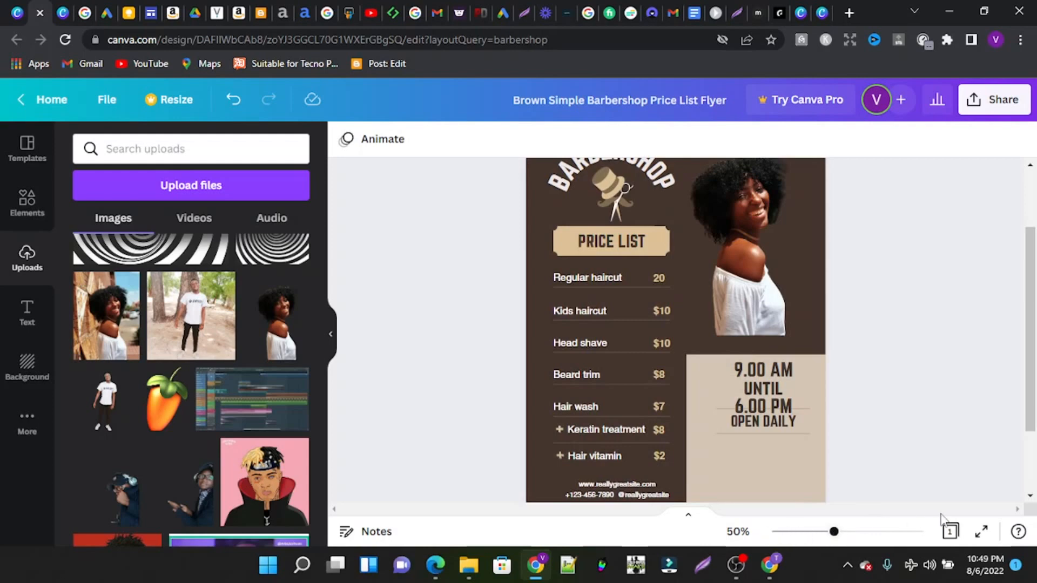
{"action": "left_click", "coordinate": [852, 532]}
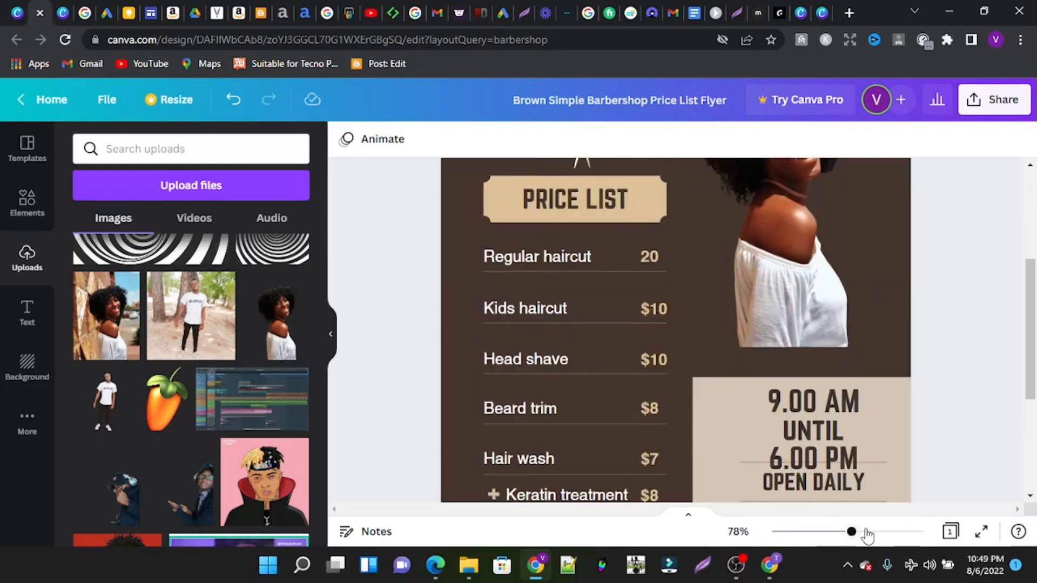
{"action": "scroll", "coordinate": [684, 269], "scroll_direction": "up", "scroll_amount": 3}
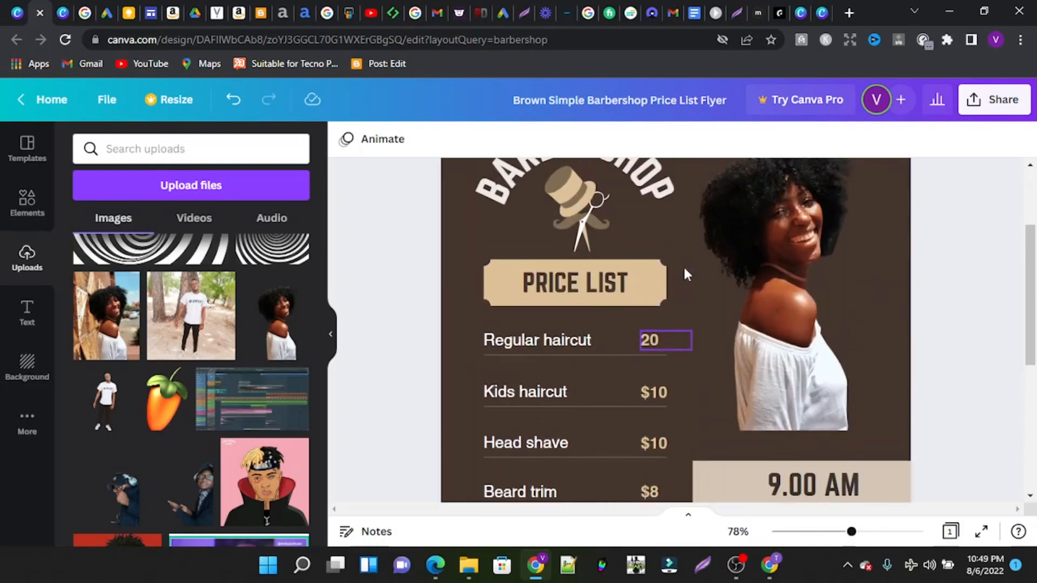
{"action": "scroll", "coordinate": [684, 274], "scroll_direction": "up", "scroll_amount": 5}
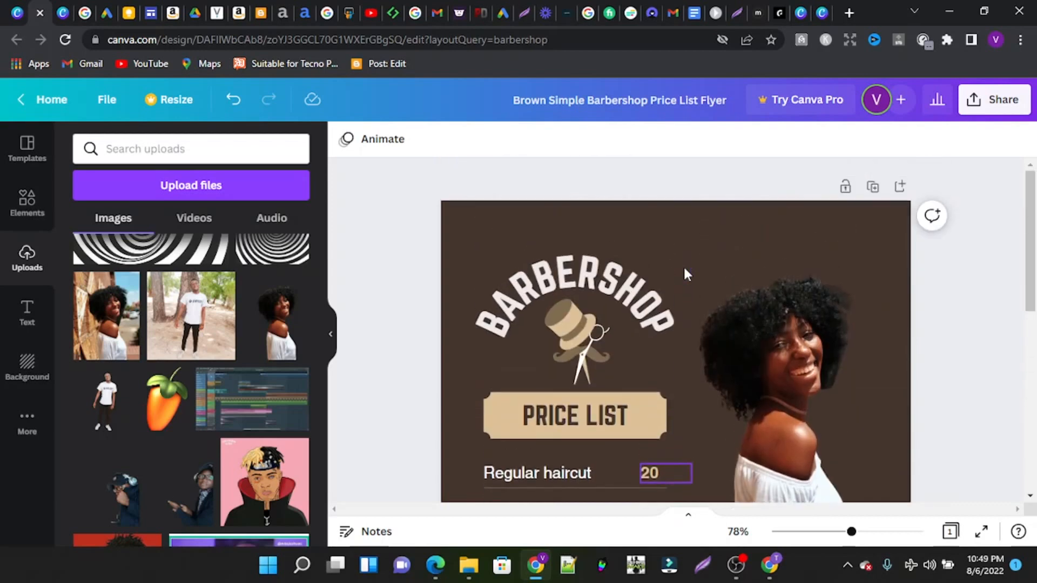
{"action": "scroll", "coordinate": [685, 268], "scroll_direction": "down", "scroll_amount": 4}
{"action": "scroll", "coordinate": [753, 323], "scroll_direction": "up", "scroll_amount": 4}
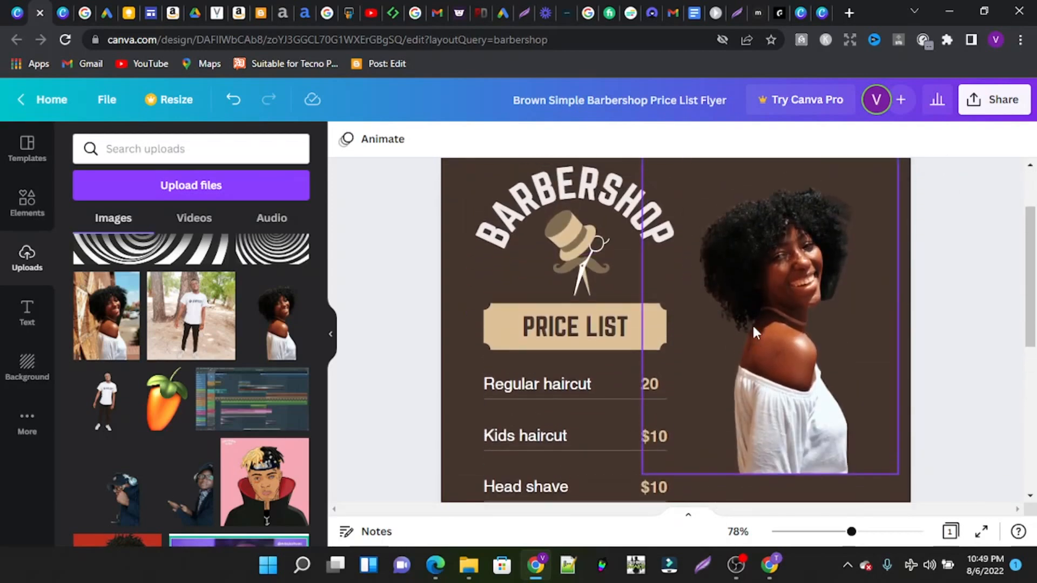
{"action": "scroll", "coordinate": [583, 422], "scroll_direction": "down", "scroll_amount": 4}
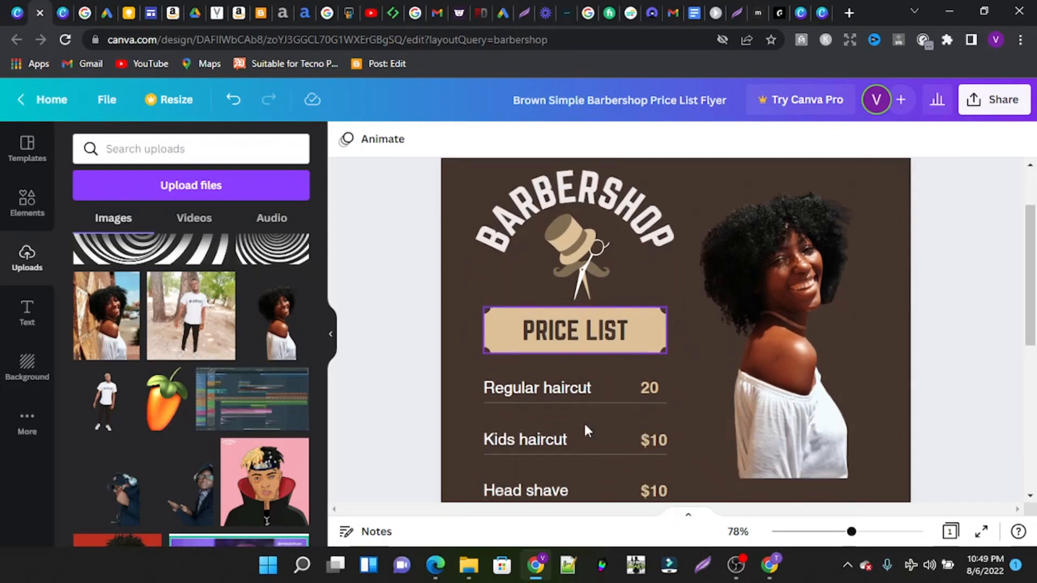
Step: Add a dollar sign in front of the regular haircut price so it reads $20
{"action": "left_click", "coordinate": [656, 370]}
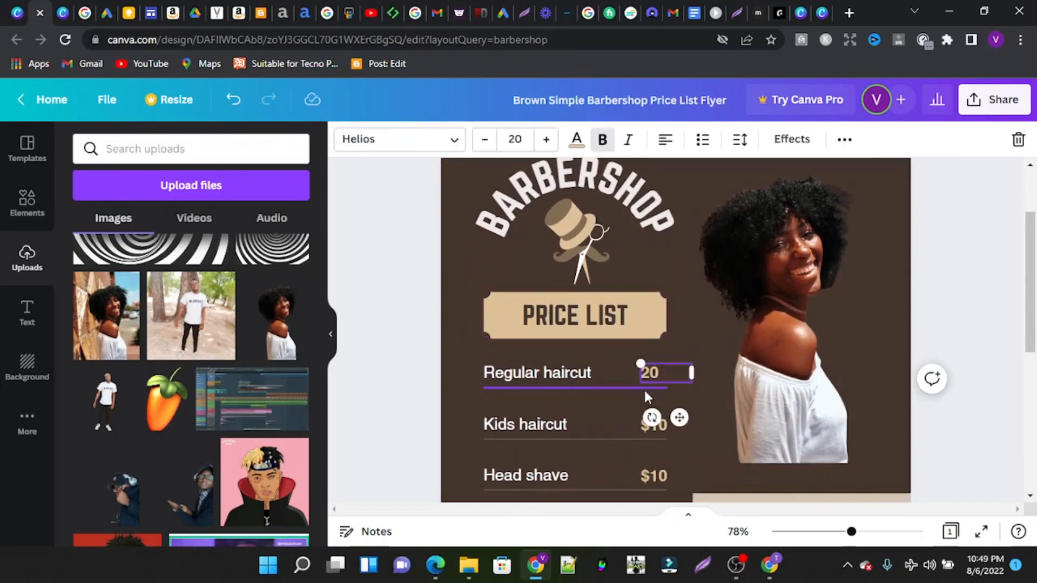
{"action": "double_click", "coordinate": [646, 374]}
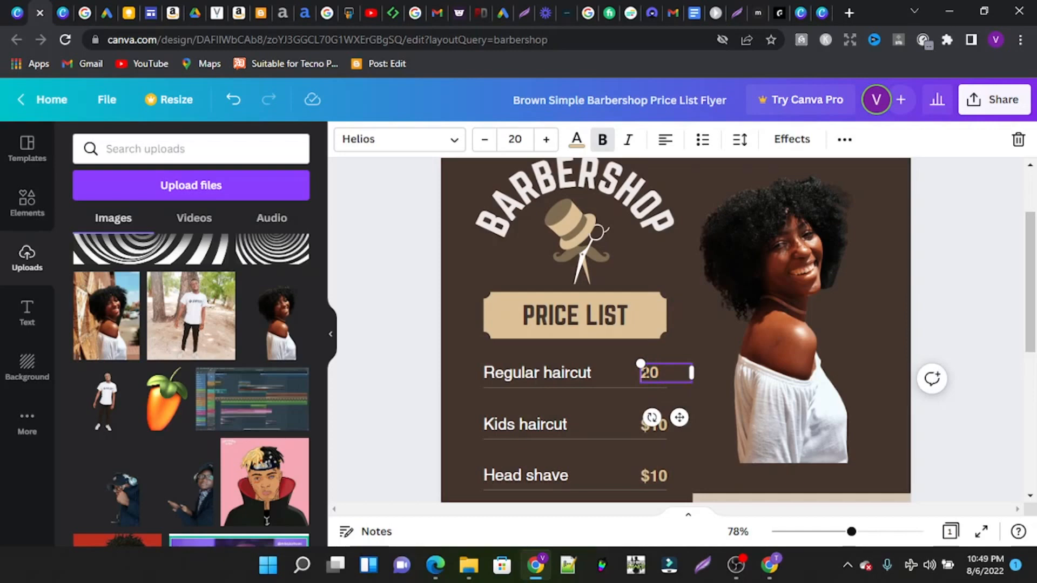
{"action": "type", "text": "$"}
{"action": "left_click", "coordinate": [711, 351]}
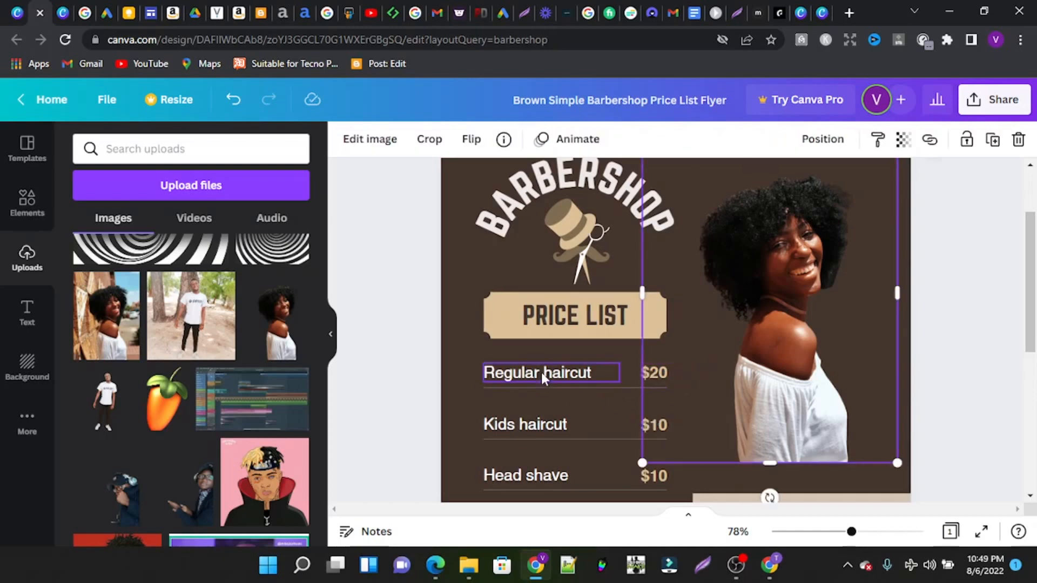
{"action": "scroll", "coordinate": [541, 372], "scroll_direction": "down", "scroll_amount": 5}
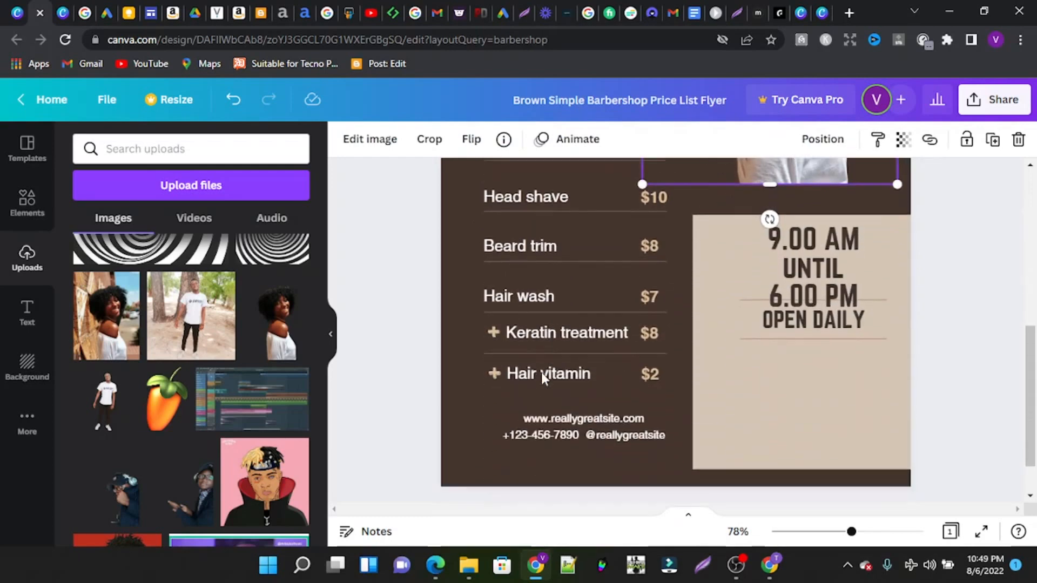
{"action": "scroll", "coordinate": [975, 340], "scroll_direction": "up", "scroll_amount": 3}
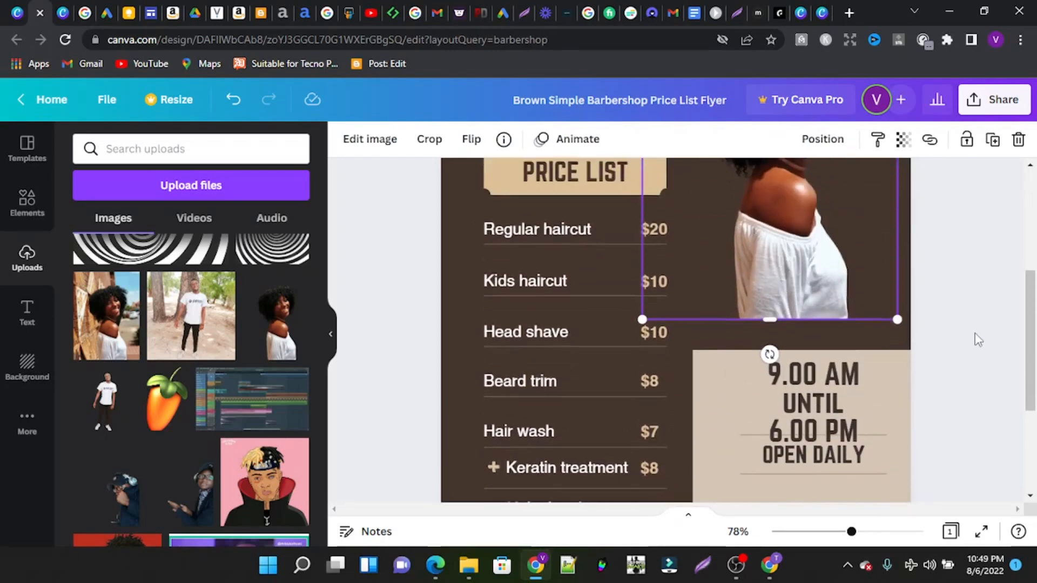
{"action": "scroll", "coordinate": [977, 340], "scroll_direction": "down", "scroll_amount": 3}
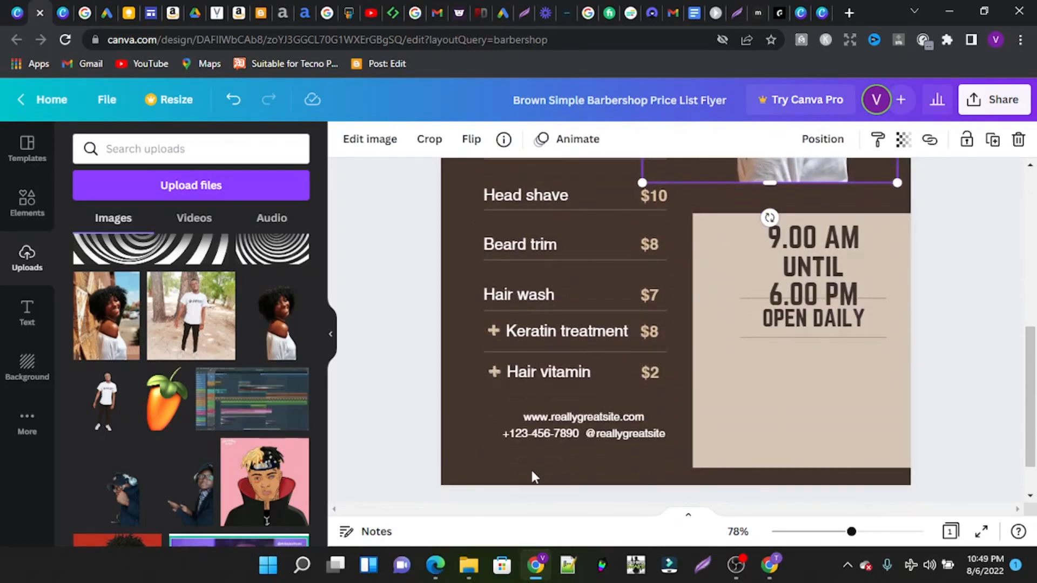
{"action": "left_click", "coordinate": [558, 421]}
{"action": "left_click", "coordinate": [555, 416]}
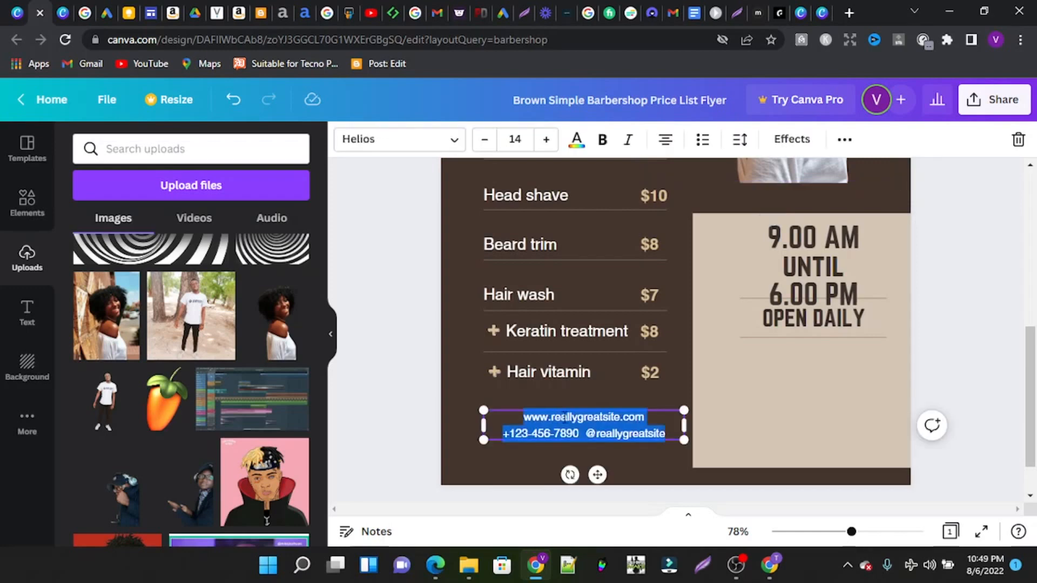
{"action": "triple_click", "coordinate": [564, 416]}
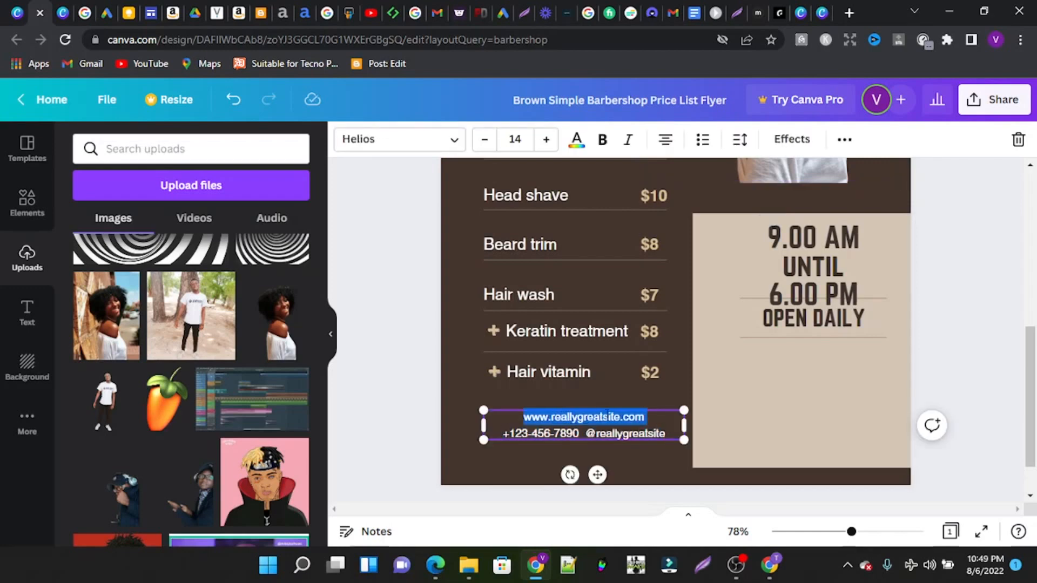
{"action": "left_click", "coordinate": [620, 417]}
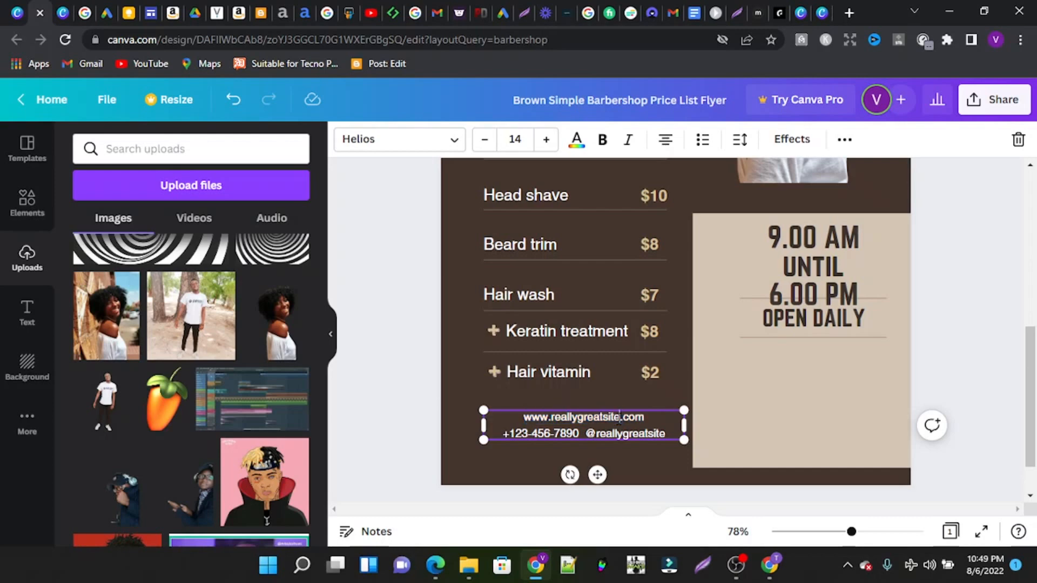
{"action": "key", "text": "BackSpace"}
{"action": "key", "text": "BackSpace"}
{"action": "key", "text": "BackSpace"}
{"action": "key", "text": "BackSpace"}
{"action": "key", "text": "BackSpace"}
{"action": "key", "text": "BackSpace"}
{"action": "key", "text": "BackSpace"}
{"action": "key", "text": "BackSpace"}
{"action": "key", "text": "BackSpace"}
{"action": "key", "text": "BackSpace"}
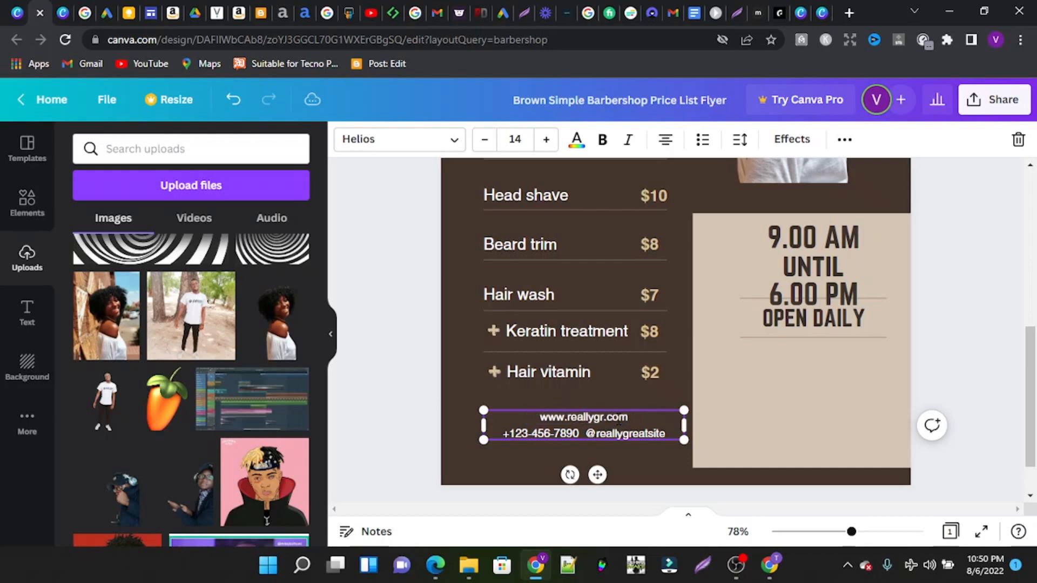
{"action": "key", "text": "BackSpace"}
{"action": "key", "text": "BackSpace"}
{"action": "key", "text": "BackSpace"}
{"action": "key", "text": "BackSpace"}
{"action": "key", "text": "BackSpace"}
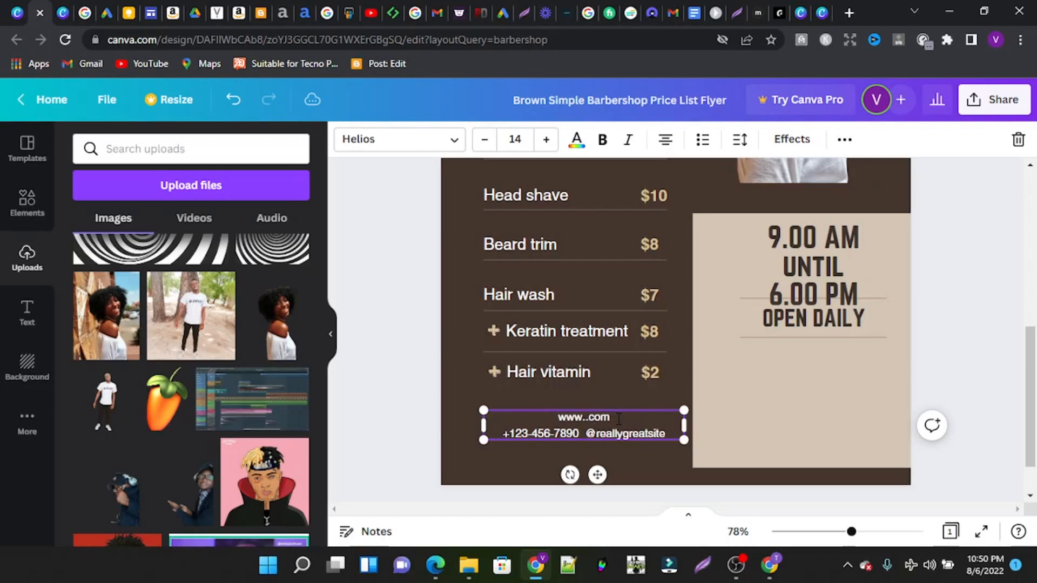
{"action": "type", "text": "vicz"}
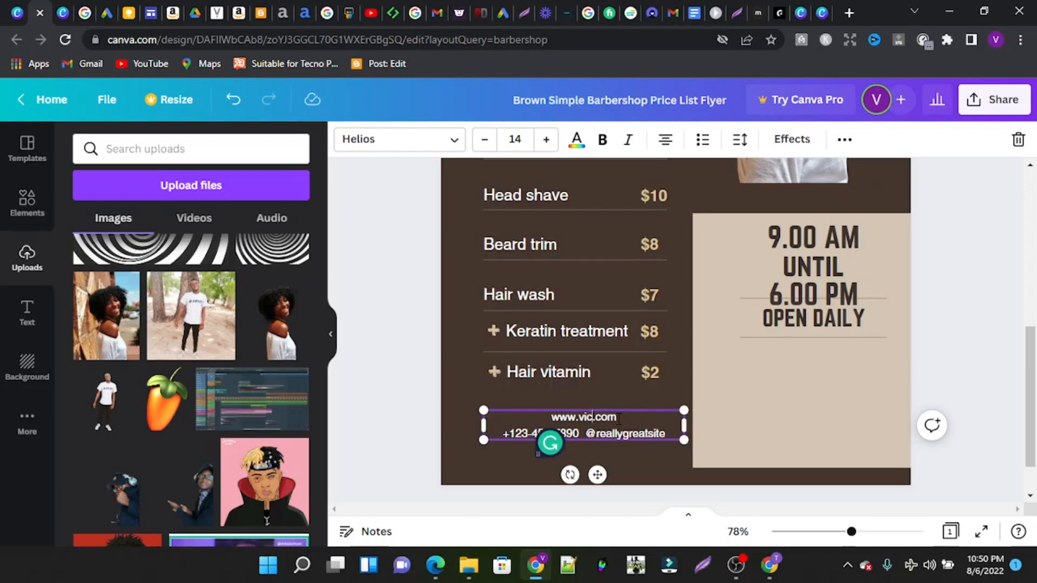
{"action": "type", "text": "y"}
Step: Replace the social handle's name after the @ sign with viczy in the flyer's contact text
{"action": "triple_click", "coordinate": [639, 434]}
{"action": "left_click", "coordinate": [646, 435]}
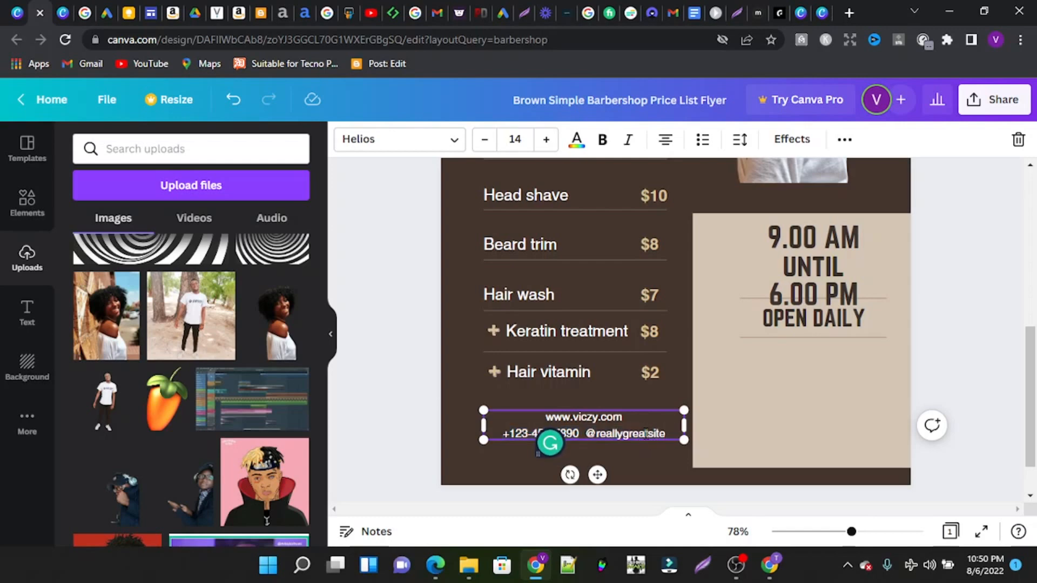
{"action": "triple_click", "coordinate": [646, 435]}
{"action": "left_click", "coordinate": [646, 435]}
{"action": "double_click", "coordinate": [646, 435]}
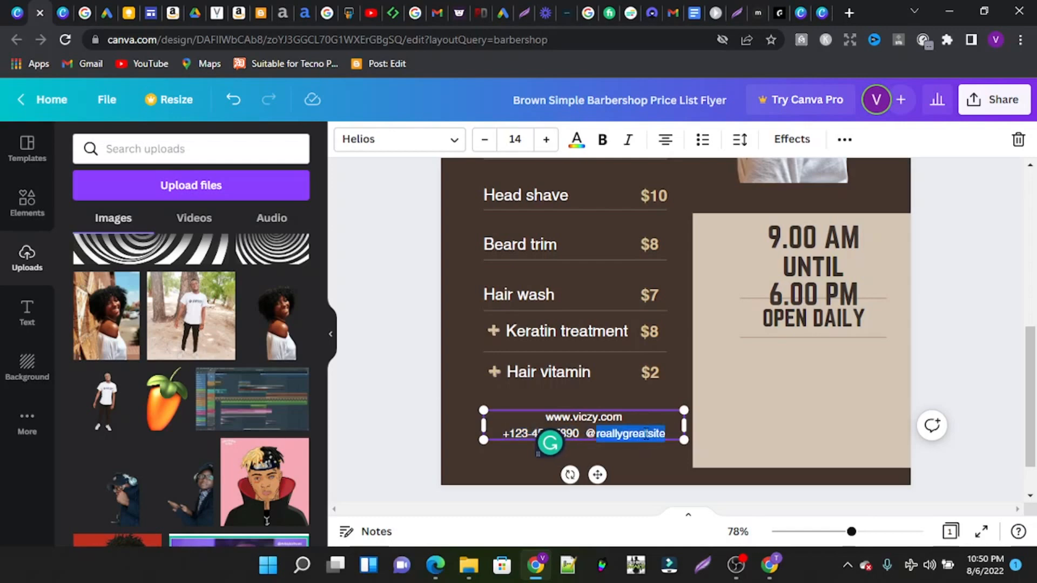
{"action": "type", "text": "vi"}
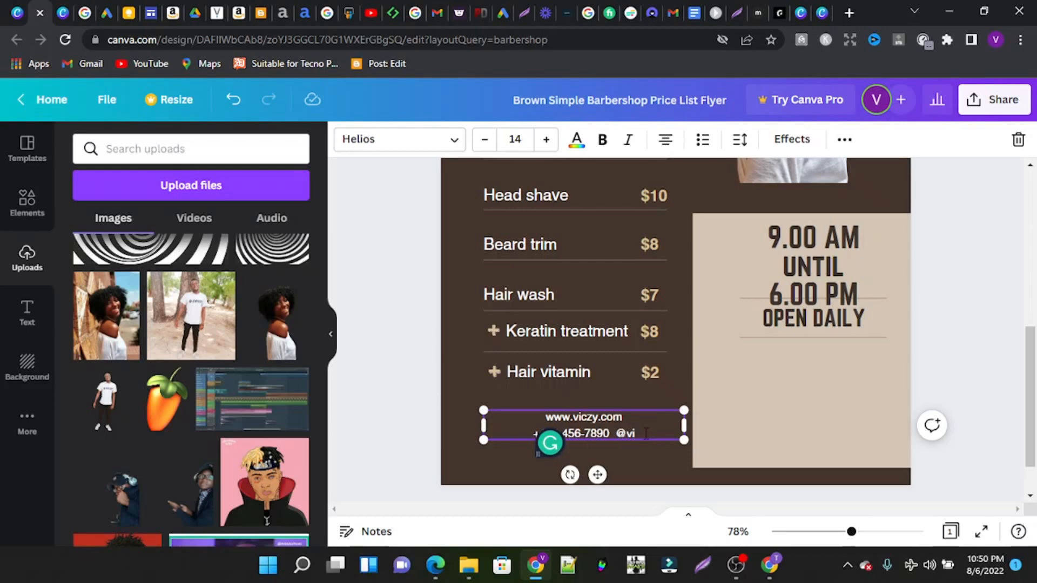
{"action": "type", "text": "czy"}
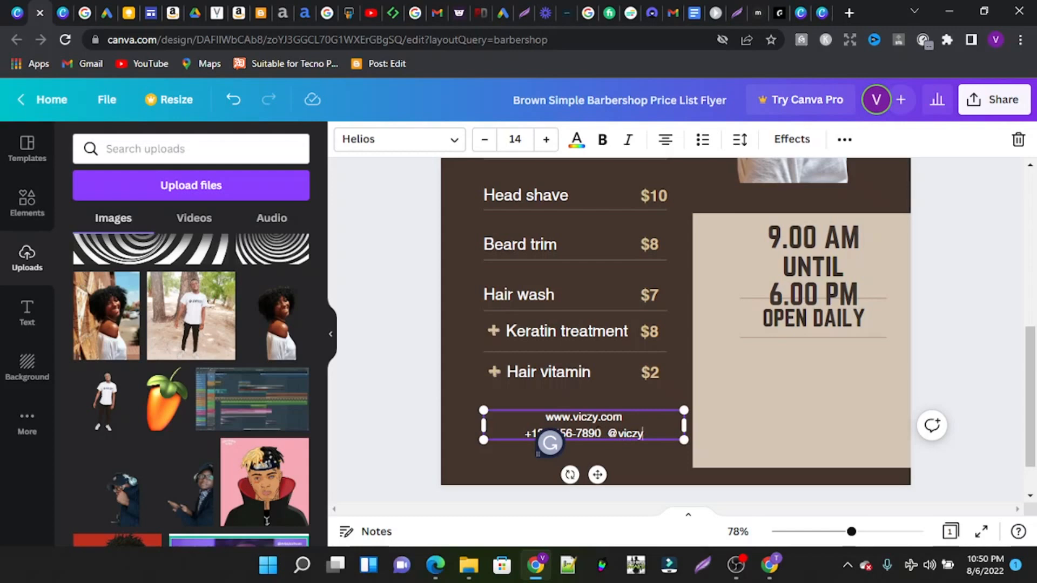
Step: Delete the name viczy from the social handle, keeping only the @ sign, and leave the contact text
{"action": "key", "text": "BackSpace"}
{"action": "key", "text": "BackSpace"}
{"action": "key", "text": "BackSpace"}
{"action": "key", "text": "BackSpace"}
{"action": "key", "text": "BackSpace"}
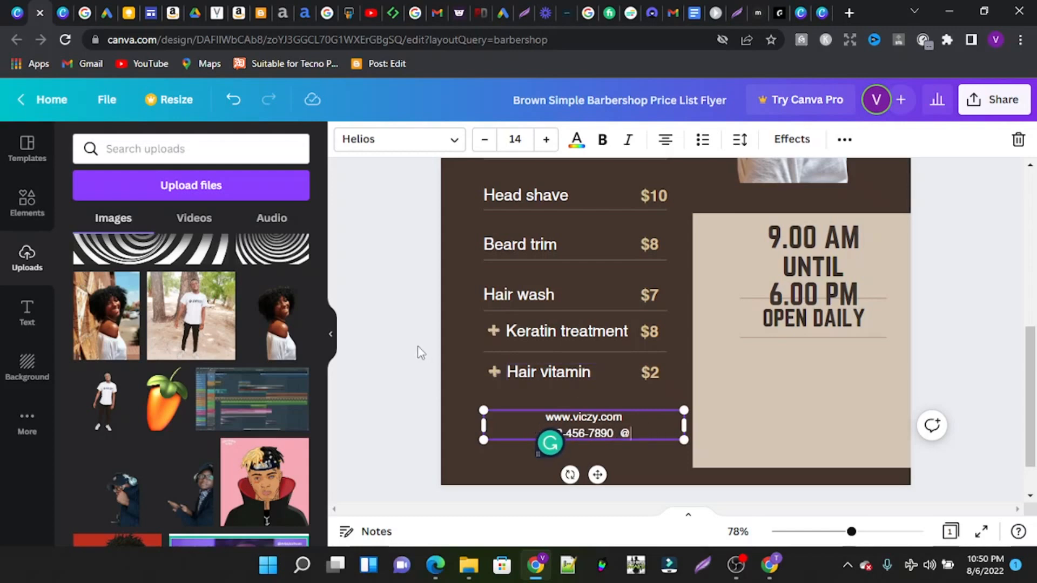
{"action": "left_click", "coordinate": [457, 362]}
Step: Zoom out to 26% to review the whole barbershop flyer
{"action": "scroll", "coordinate": [457, 361], "scroll_direction": "up", "scroll_amount": 5}
{"action": "scroll", "coordinate": [457, 361], "scroll_direction": "up", "scroll_amount": 2}
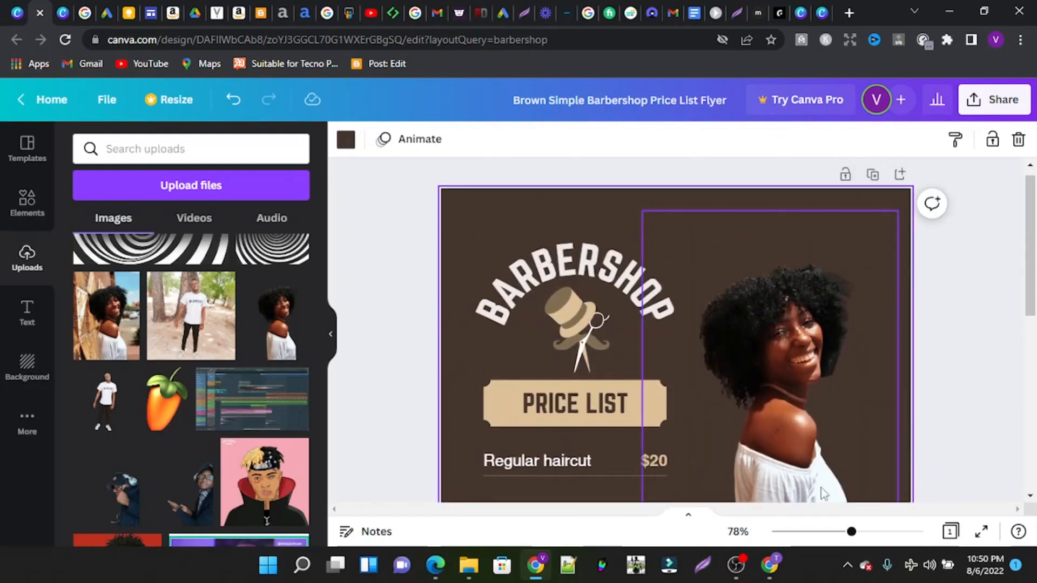
{"action": "left_click", "coordinate": [820, 532]}
{"action": "left_click", "coordinate": [809, 533]}
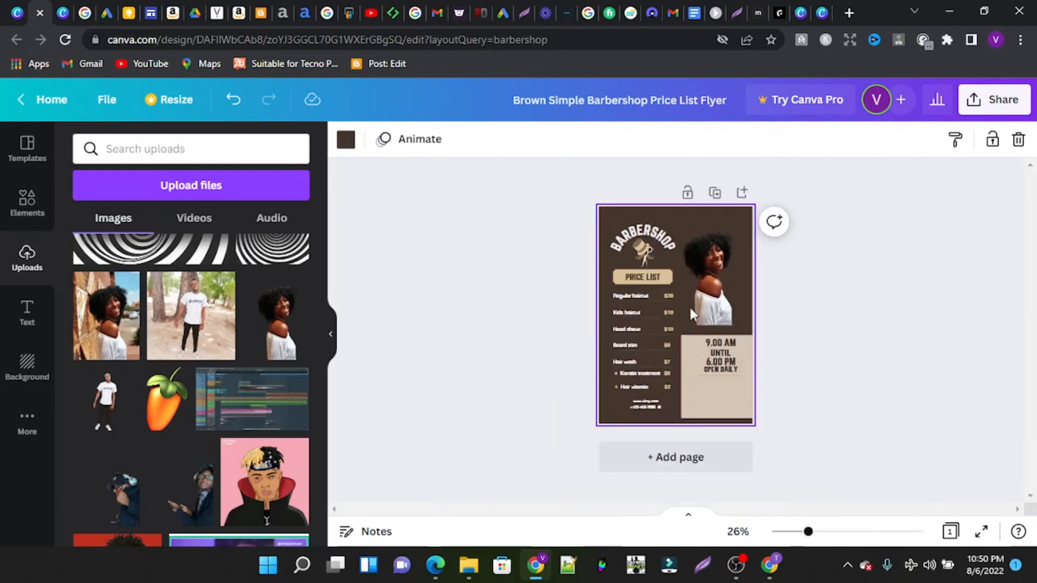
Step: Leave the flyer for the home page and search the templates for makeup
{"action": "left_click", "coordinate": [20, 99]}
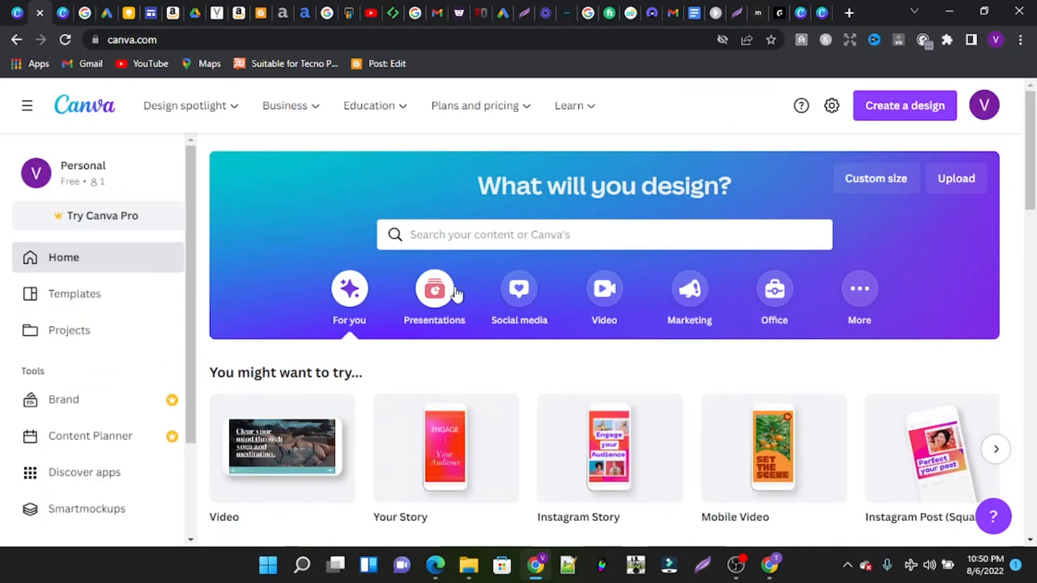
{"action": "left_click", "coordinate": [466, 238]}
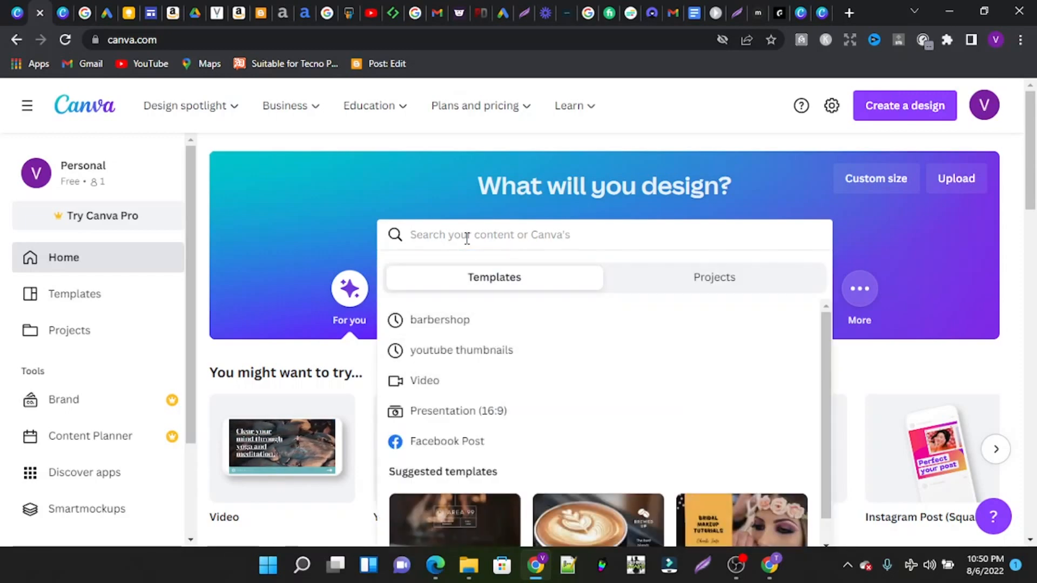
{"action": "type", "text": "m"}
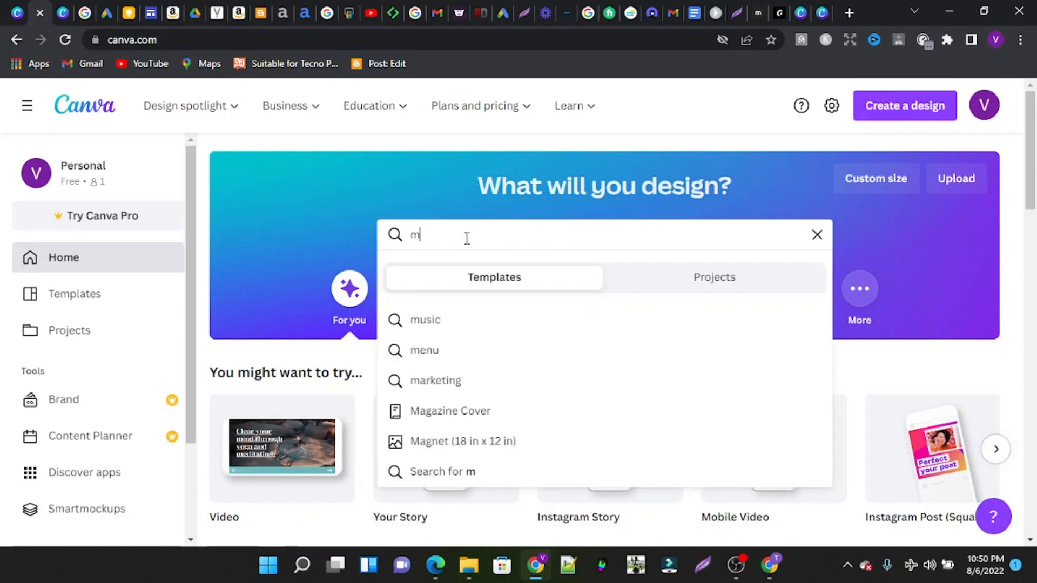
{"action": "type", "text": "ak"}
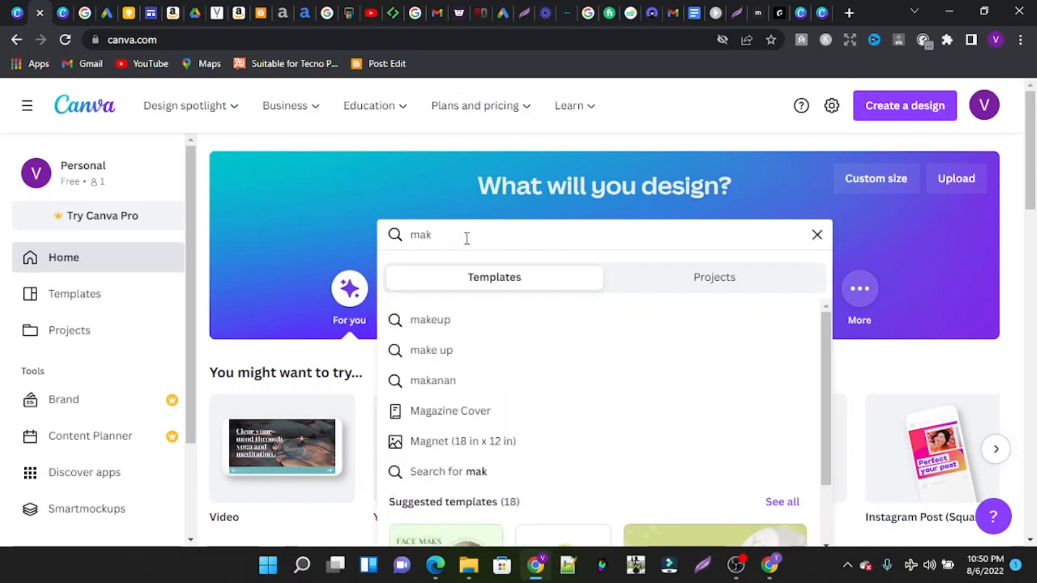
{"action": "type", "text": "e"}
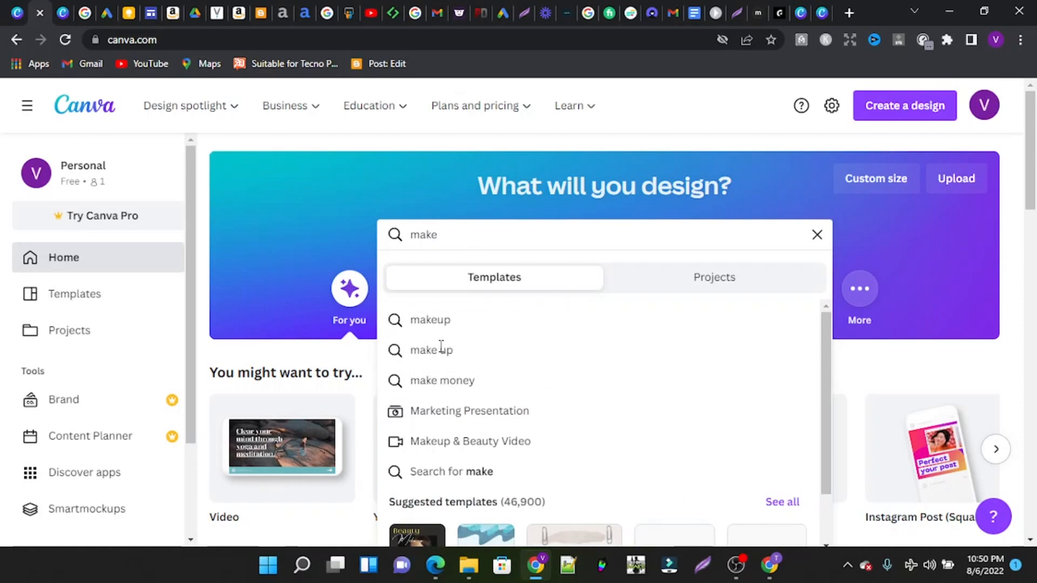
{"action": "left_click", "coordinate": [429, 320]}
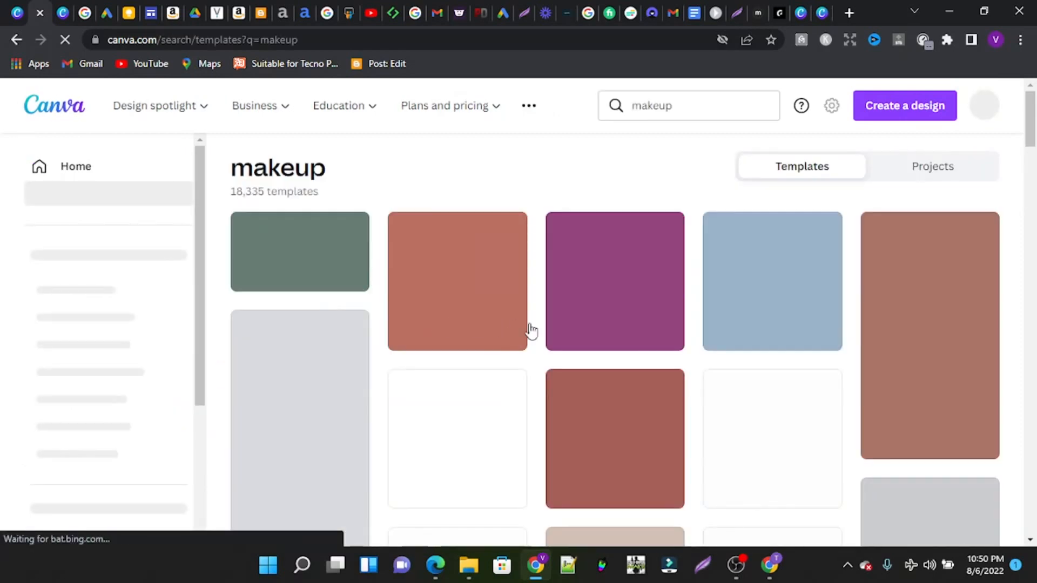
Step: Browse the makeup templates, comparing their designs and checking which are free, paid or Pro
{"action": "scroll", "coordinate": [542, 332], "scroll_direction": "down", "scroll_amount": 9}
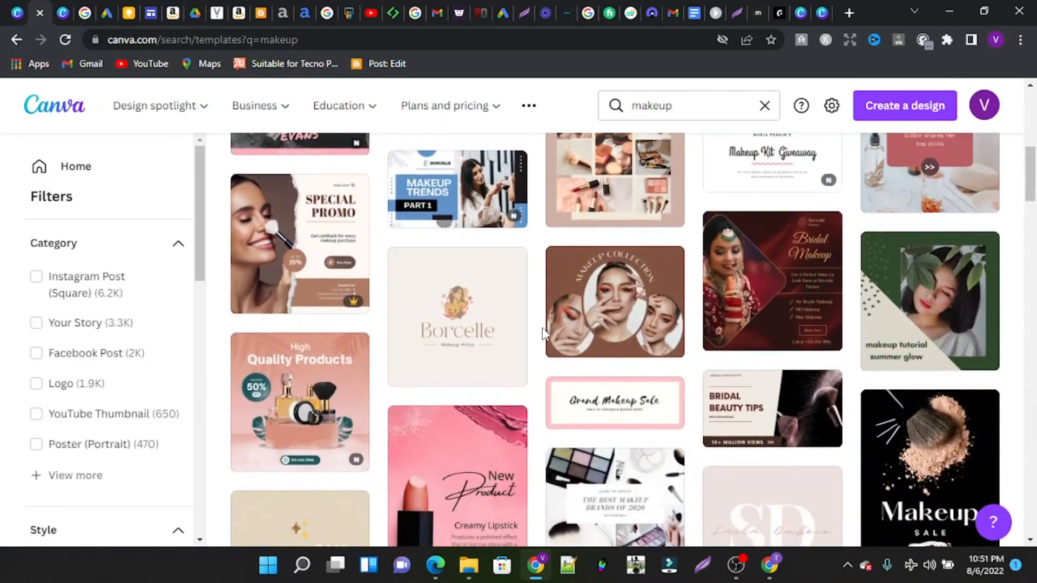
{"action": "scroll", "coordinate": [701, 348], "scroll_direction": "down", "scroll_amount": 3}
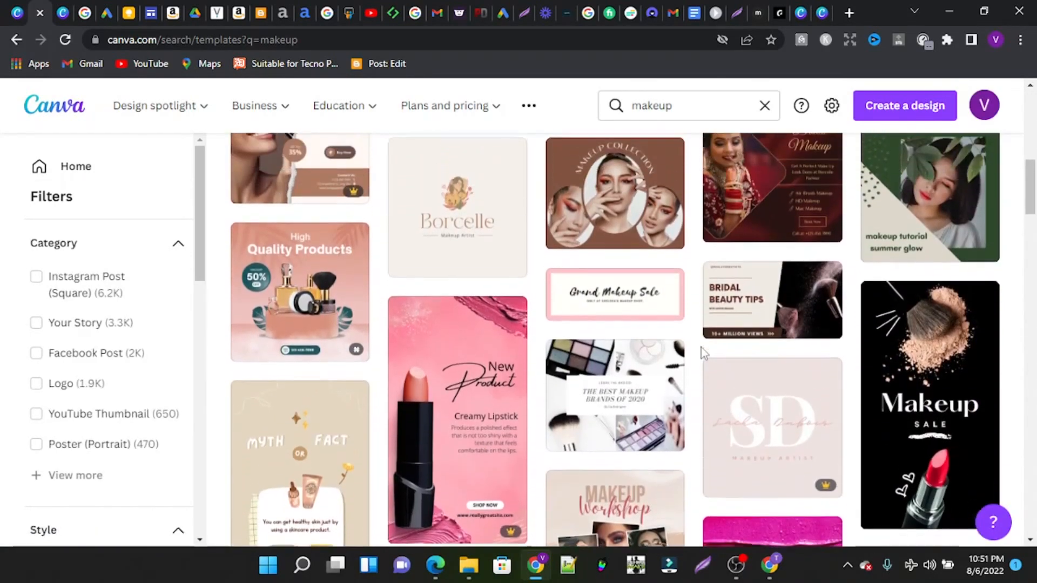
{"action": "scroll", "coordinate": [701, 347], "scroll_direction": "up", "scroll_amount": 1}
{"action": "scroll", "coordinate": [543, 306], "scroll_direction": "up", "scroll_amount": 5}
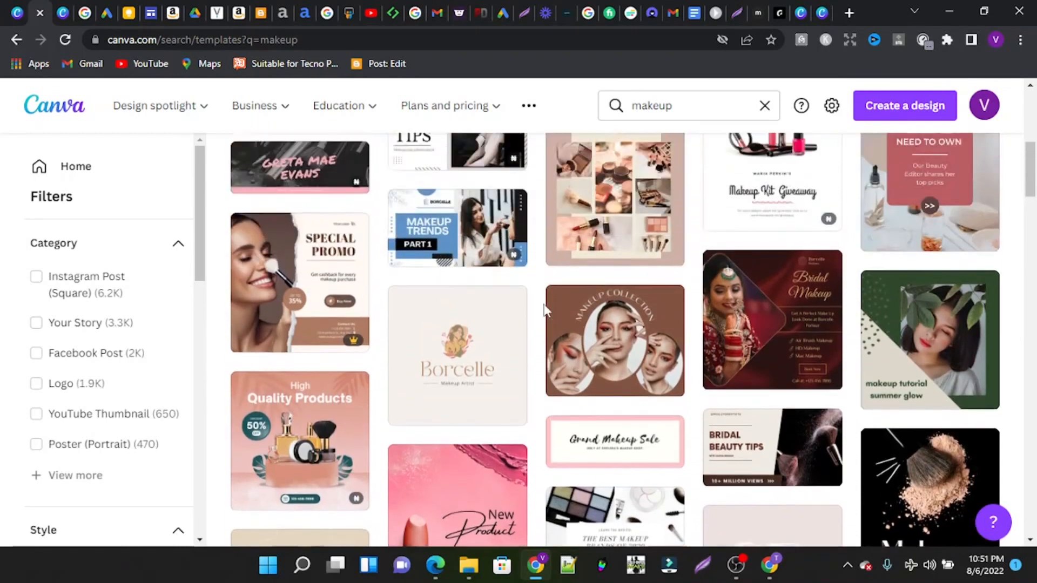
{"action": "scroll", "coordinate": [375, 229], "scroll_direction": "down", "scroll_amount": 2}
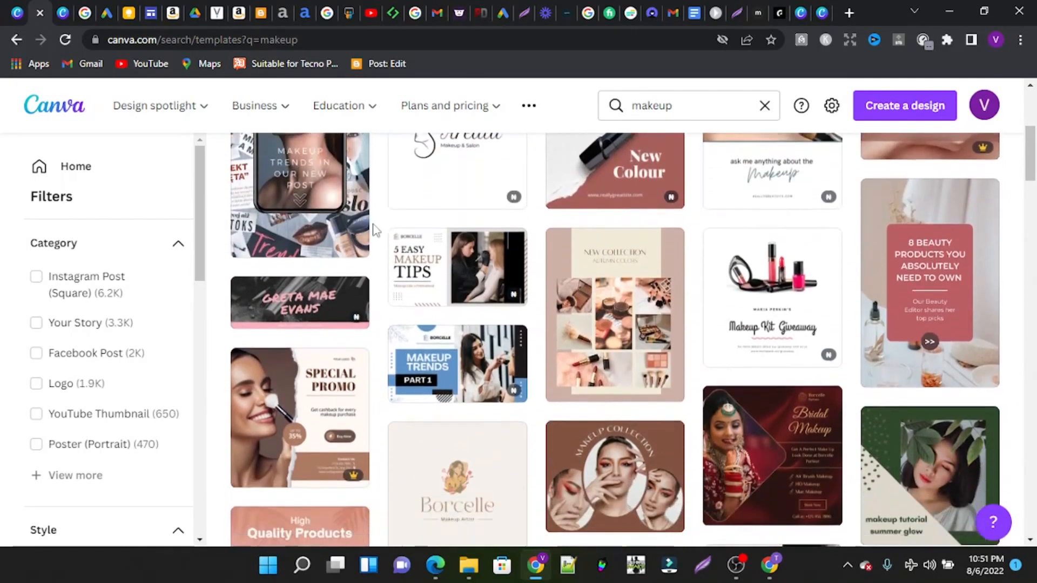
{"action": "scroll", "coordinate": [656, 315], "scroll_direction": "down", "scroll_amount": 2}
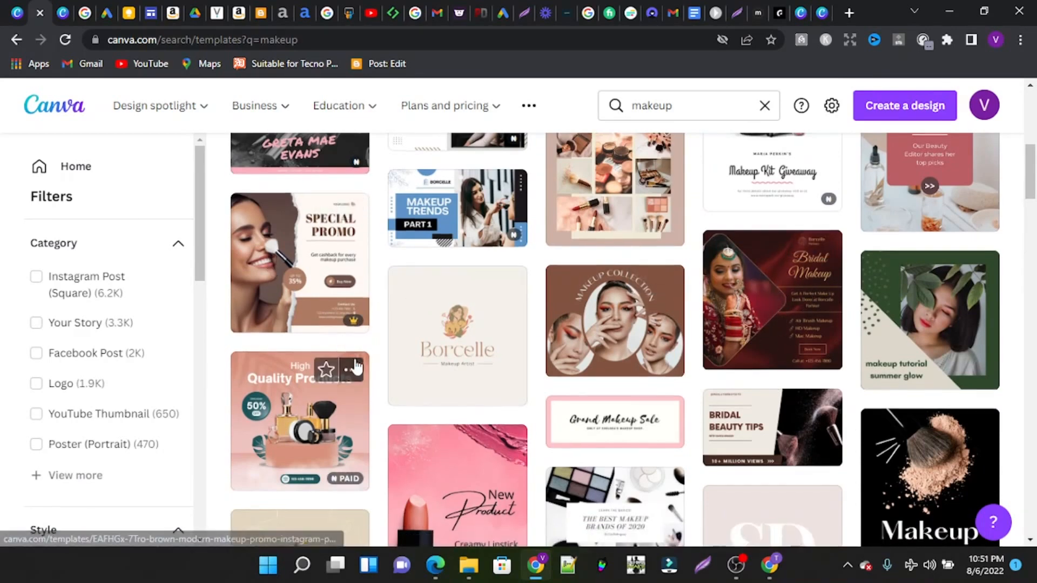
{"action": "scroll", "coordinate": [346, 373], "scroll_direction": "down", "scroll_amount": 2}
{"action": "scroll", "coordinate": [668, 424], "scroll_direction": "down", "scroll_amount": 3}
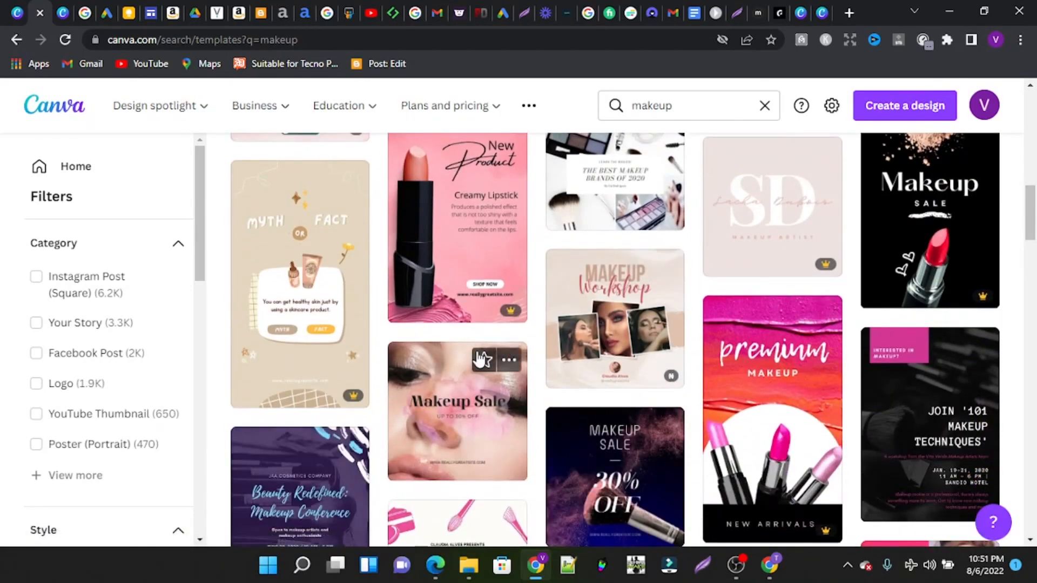
{"action": "mouse_move", "coordinate": [821, 270]}
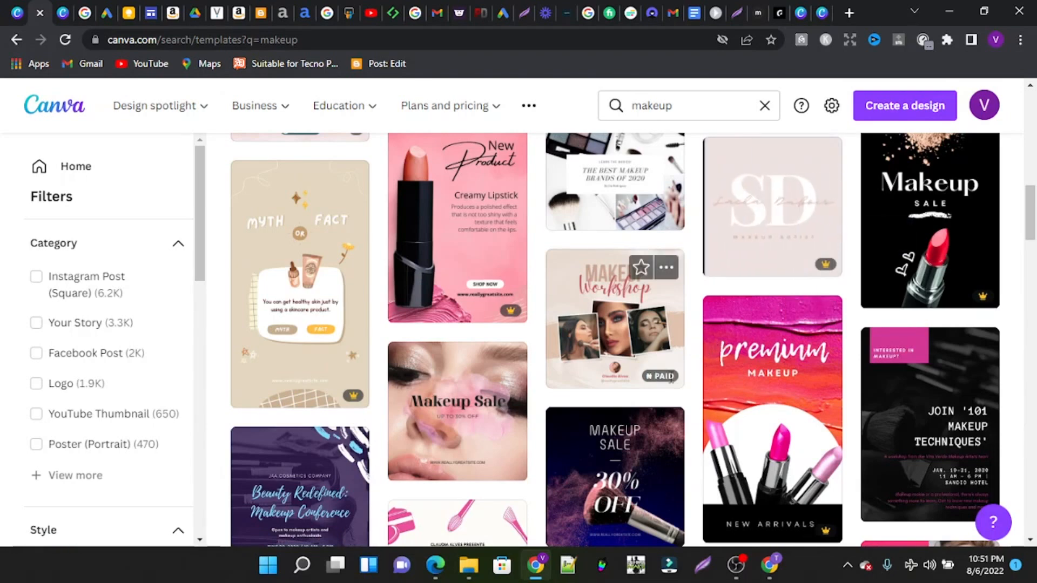
{"action": "mouse_move", "coordinate": [658, 382]}
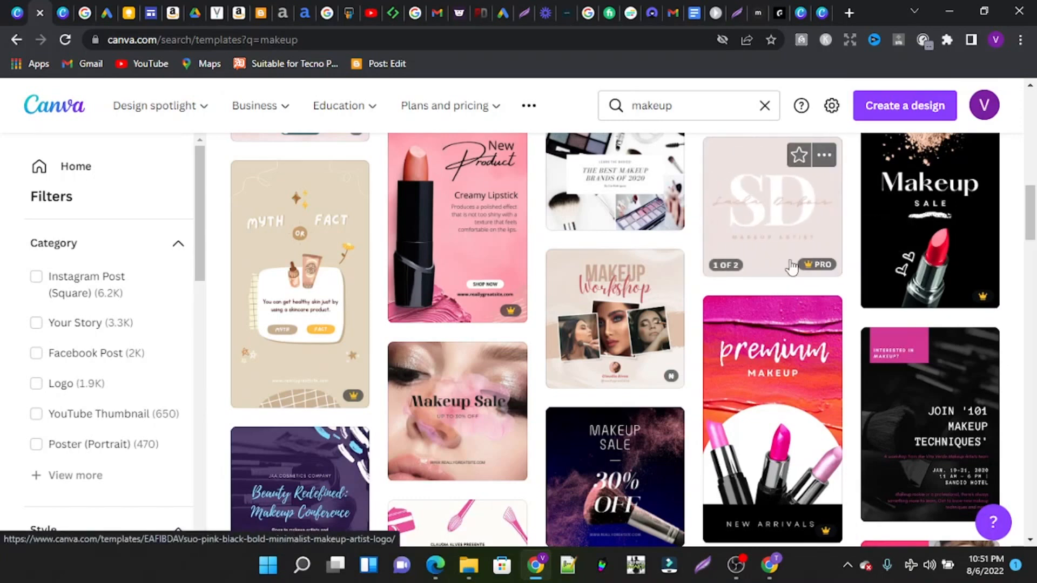
{"action": "scroll", "coordinate": [792, 266], "scroll_direction": "down", "scroll_amount": 3}
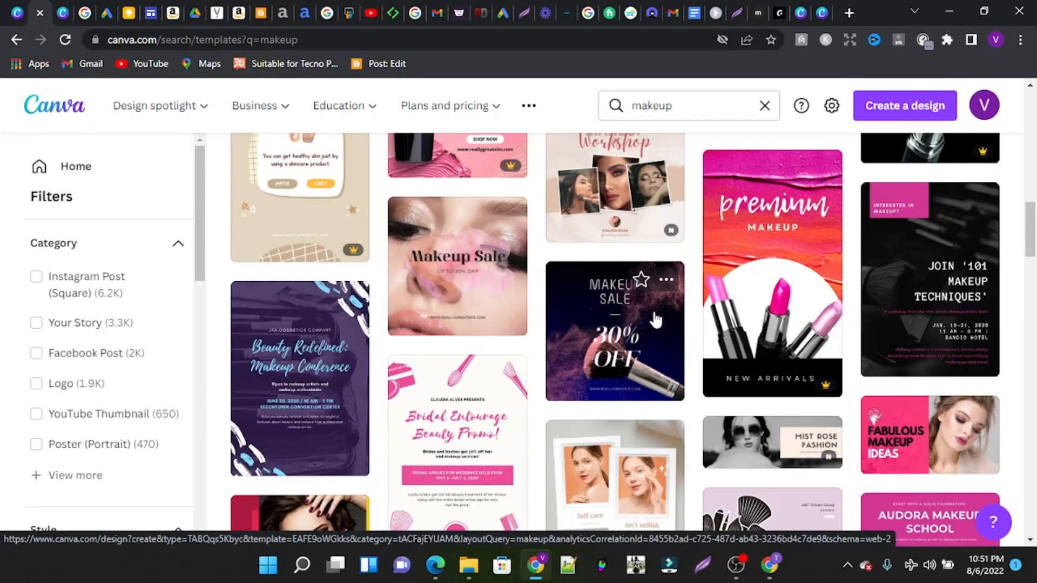
{"action": "scroll", "coordinate": [655, 319], "scroll_direction": "up", "scroll_amount": 7}
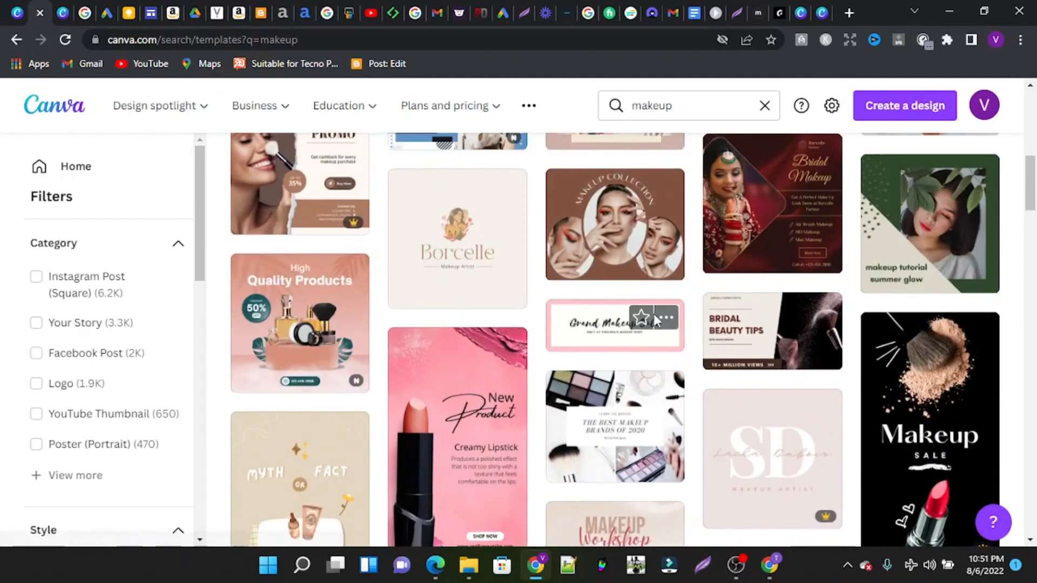
Step: Look over the first makeup template results again, checking which designs contain paid elements
{"action": "scroll", "coordinate": [655, 320], "scroll_direction": "up", "scroll_amount": 10}
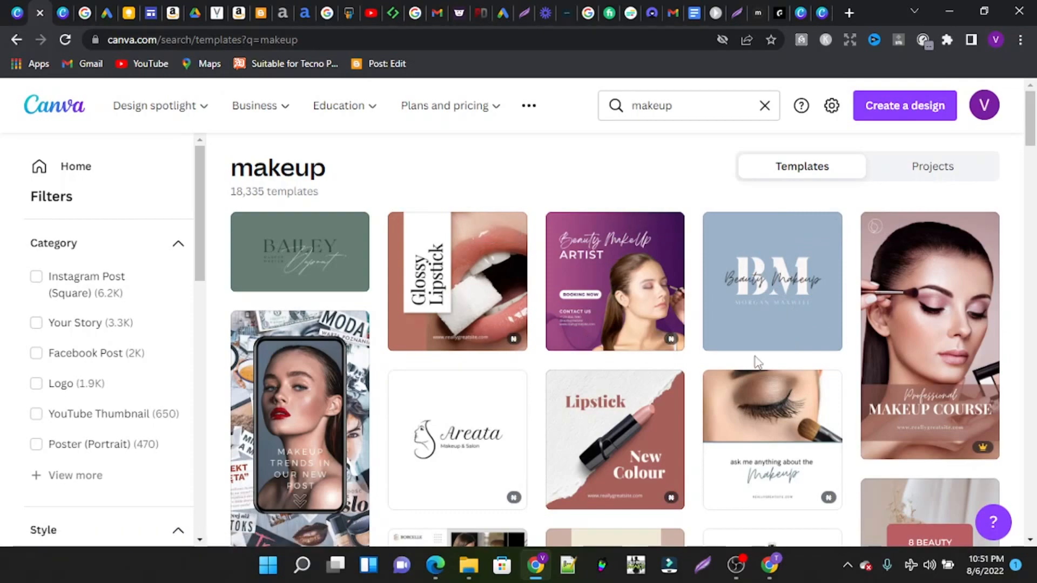
{"action": "scroll", "coordinate": [758, 363], "scroll_direction": "down", "scroll_amount": 4}
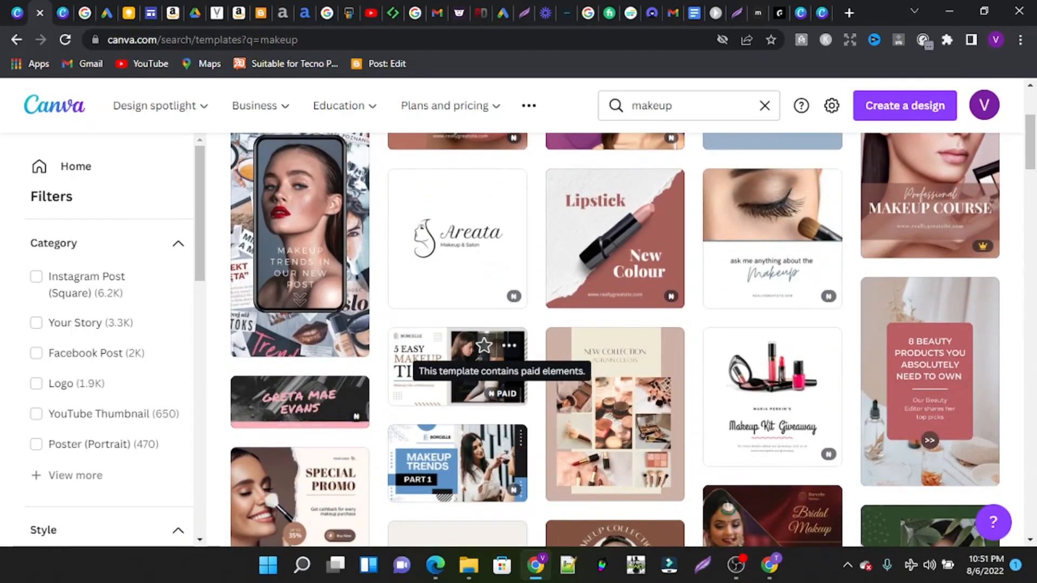
{"action": "scroll", "coordinate": [455, 334], "scroll_direction": "down", "scroll_amount": 3}
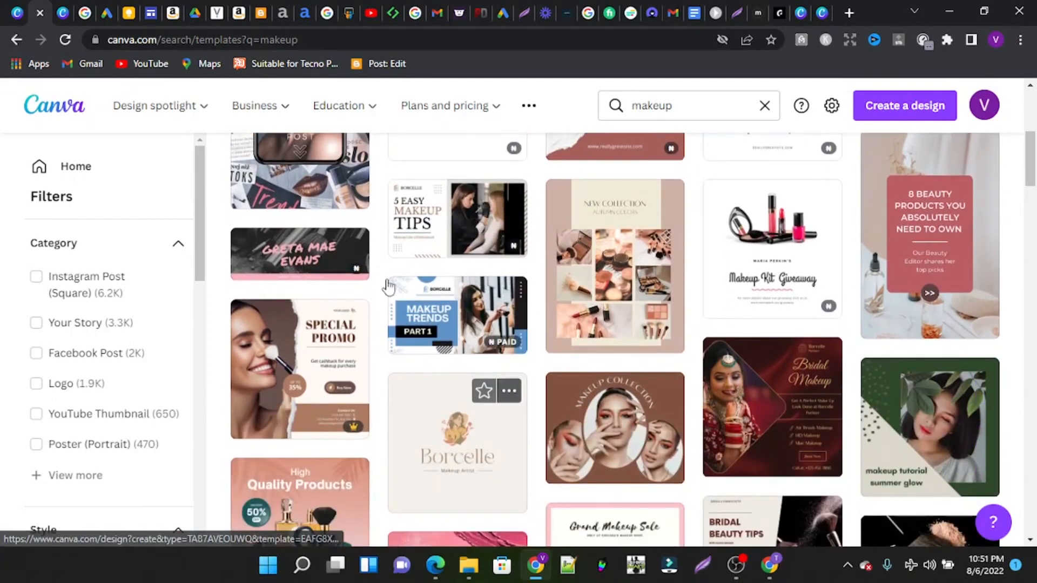
{"action": "scroll", "coordinate": [455, 333], "scroll_direction": "up", "scroll_amount": 7}
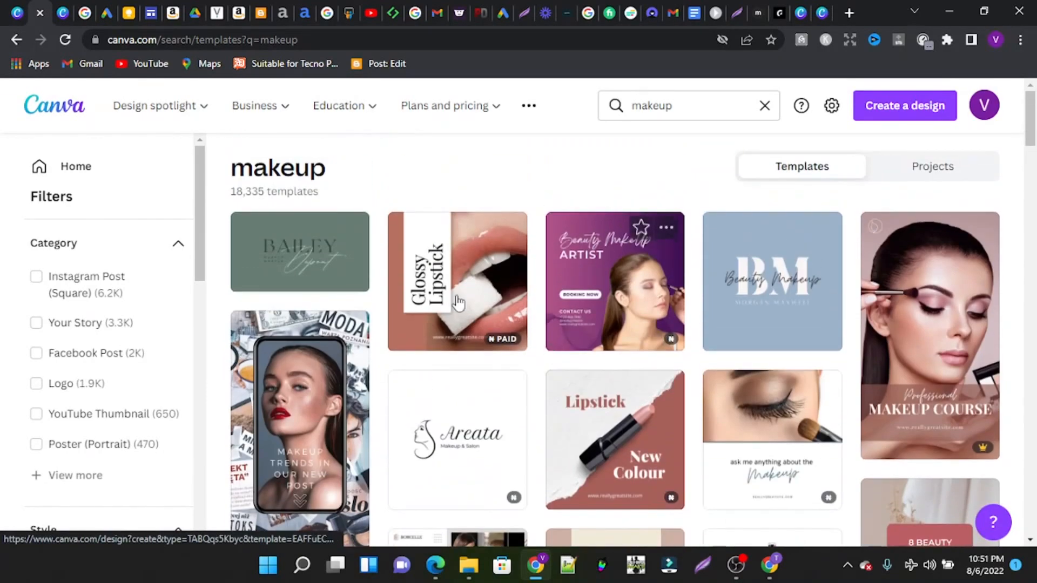
Step: Filter the makeup templates to the Logo category, look through the logo designs, and remove the filter
{"action": "left_click", "coordinate": [73, 385]}
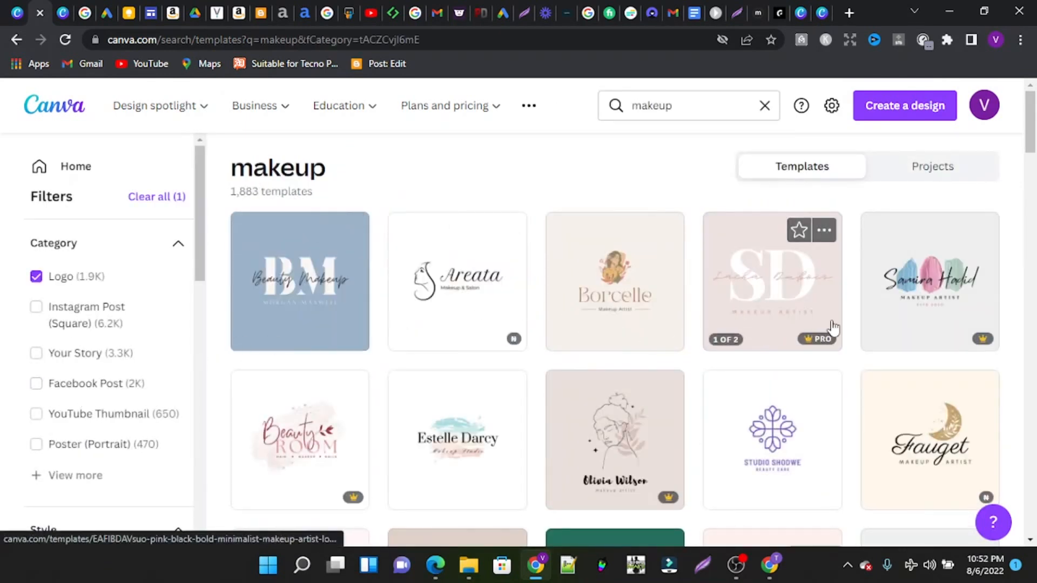
{"action": "scroll", "coordinate": [828, 220], "scroll_direction": "down", "scroll_amount": 3}
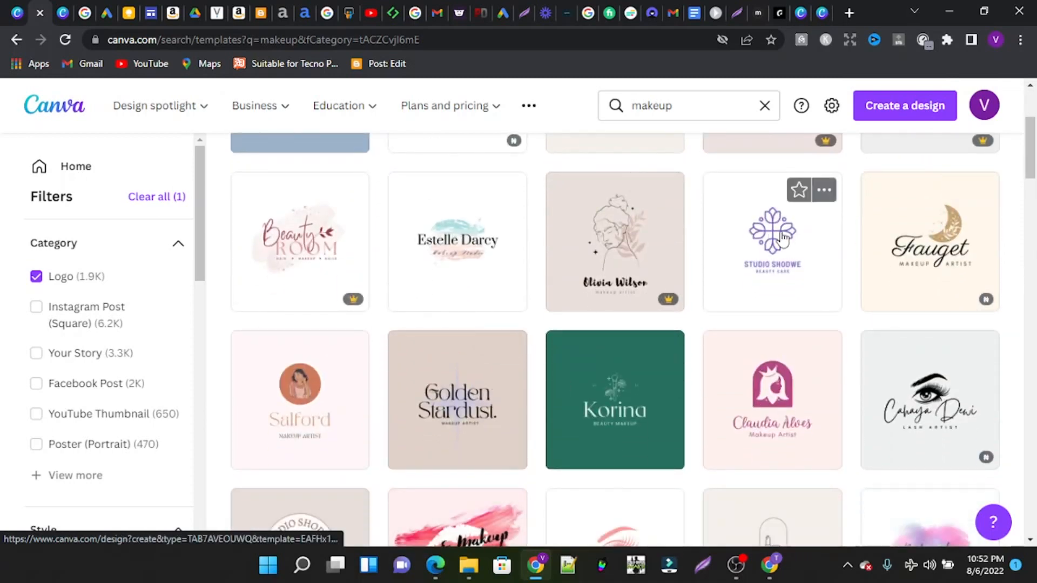
{"action": "scroll", "coordinate": [777, 373], "scroll_direction": "down", "scroll_amount": 3}
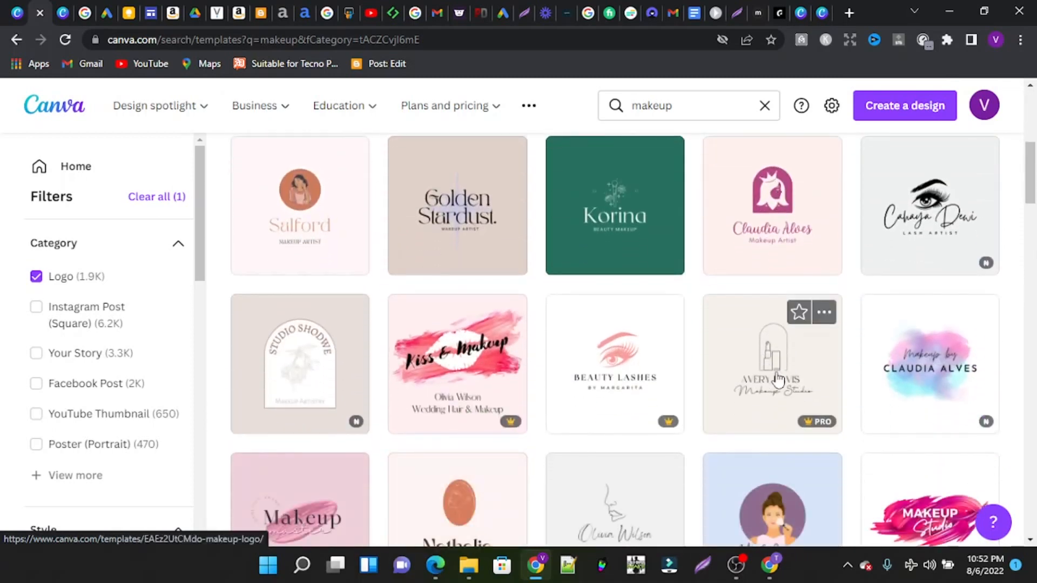
{"action": "scroll", "coordinate": [778, 378], "scroll_direction": "up", "scroll_amount": 7}
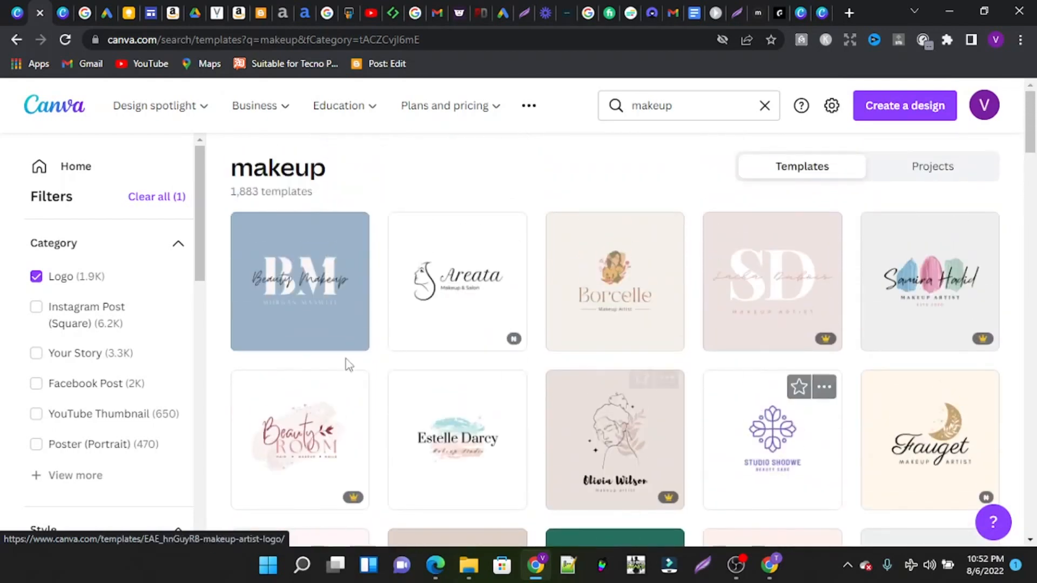
{"action": "left_click", "coordinate": [36, 278]}
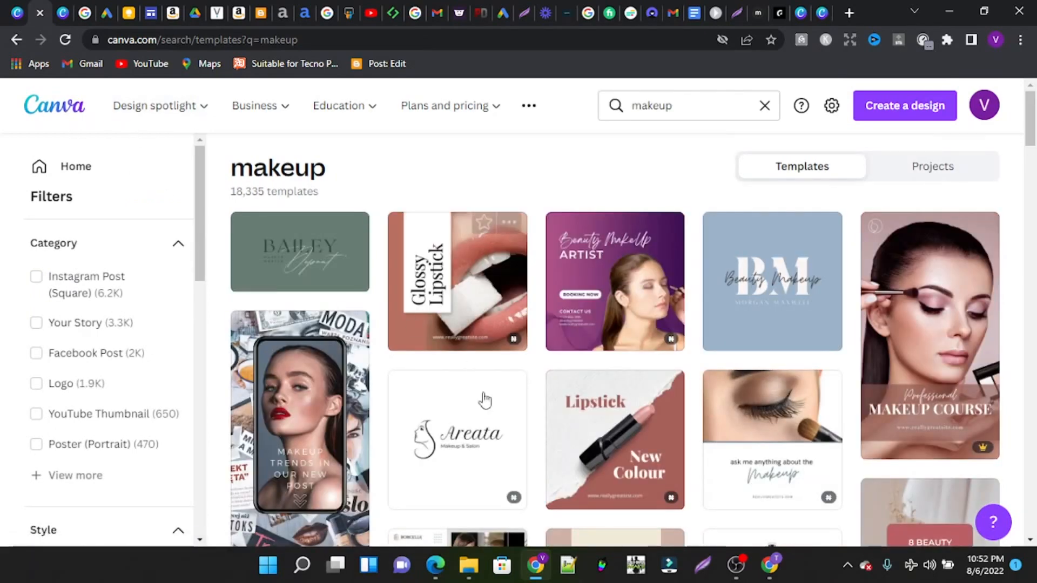
{"action": "mouse_move", "coordinate": [486, 404]}
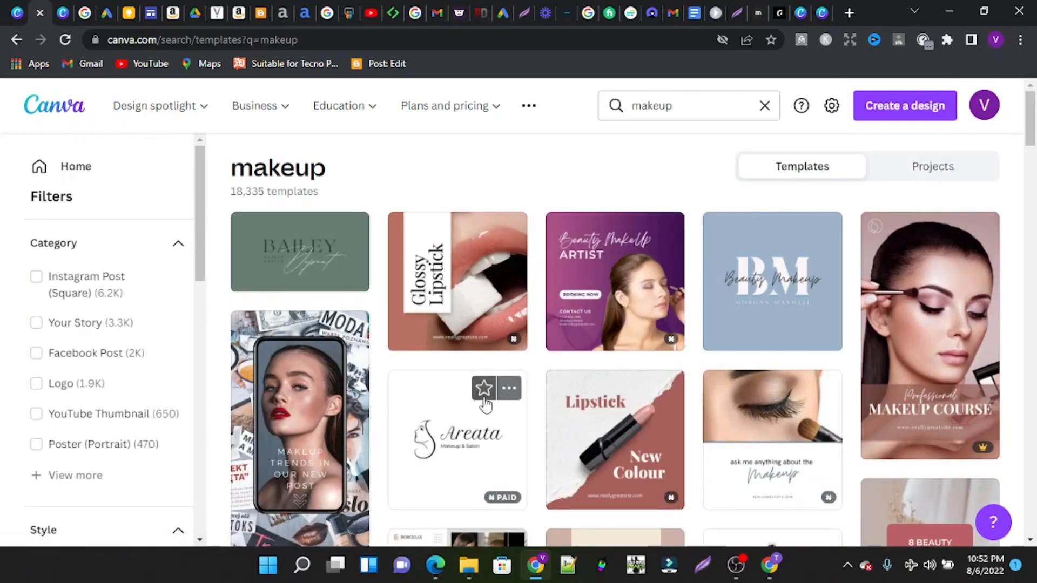
Step: Return to the home page and open the Brown Simple Barbershop Price List Flyer from the recent designs
{"action": "left_click", "coordinate": [77, 168]}
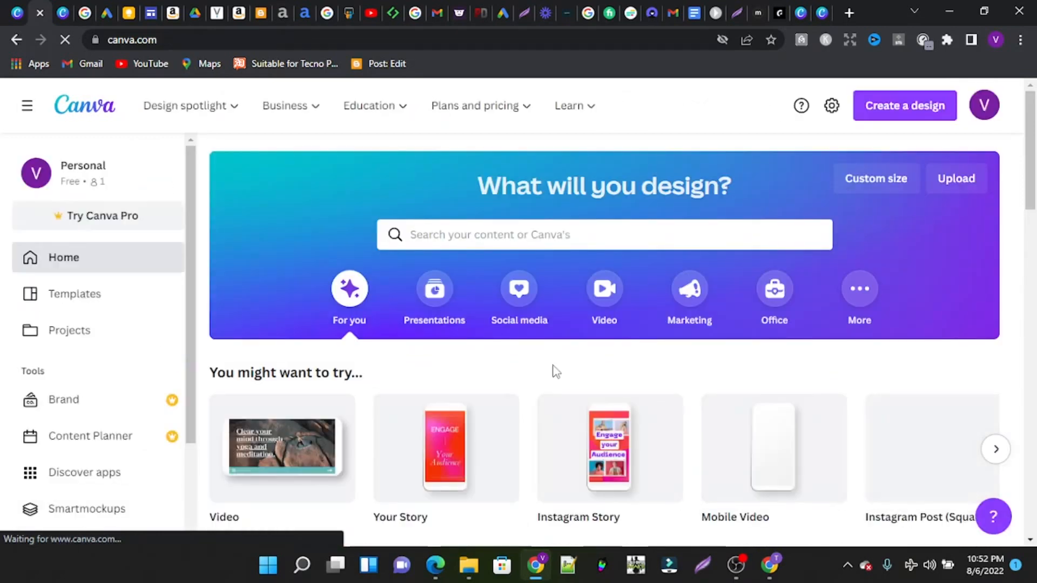
{"action": "scroll", "coordinate": [555, 372], "scroll_direction": "down", "scroll_amount": 8}
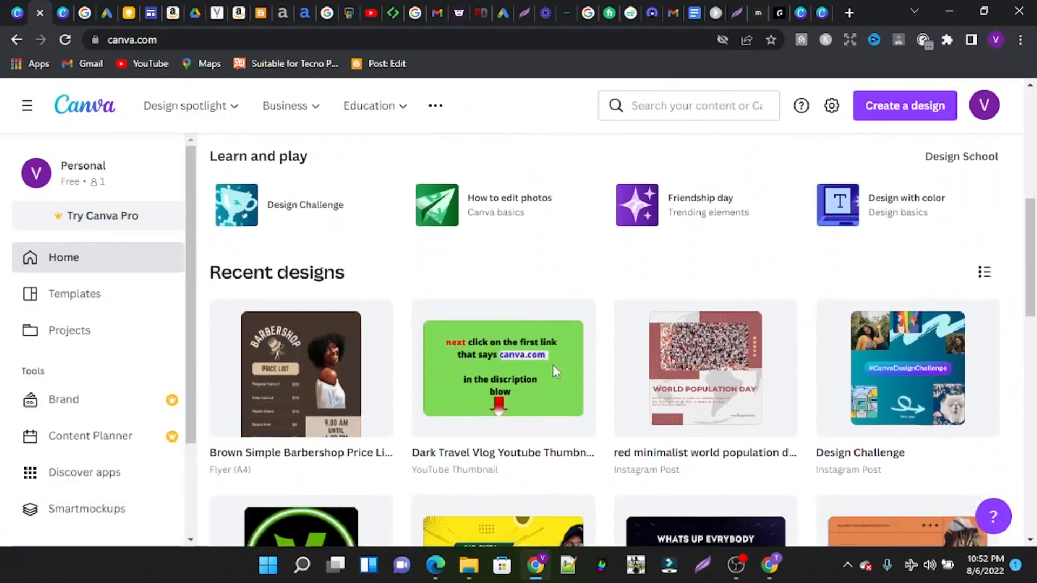
{"action": "scroll", "coordinate": [553, 365], "scroll_direction": "down", "scroll_amount": 5}
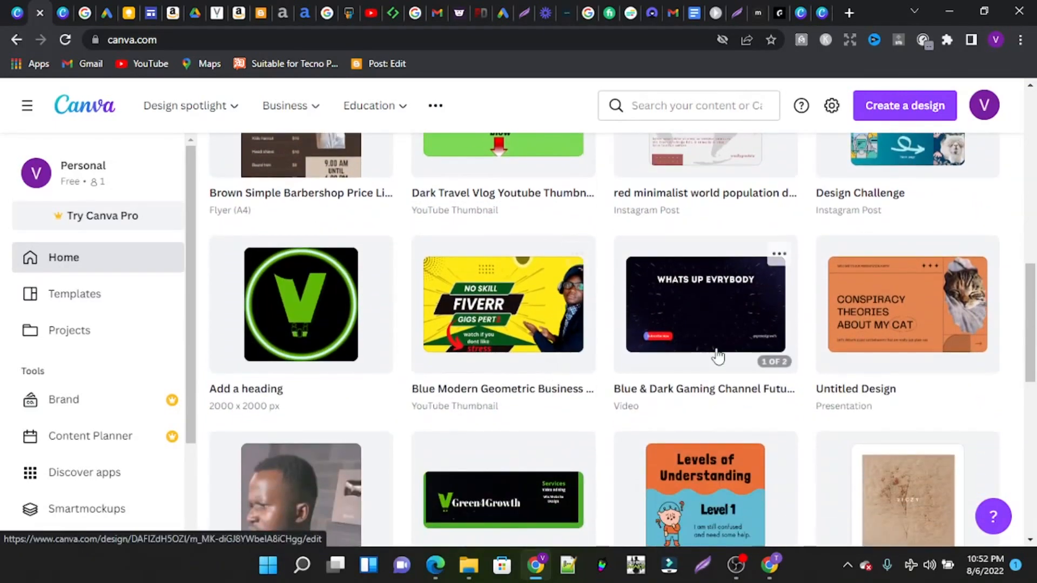
{"action": "scroll", "coordinate": [717, 357], "scroll_direction": "up", "scroll_amount": 4}
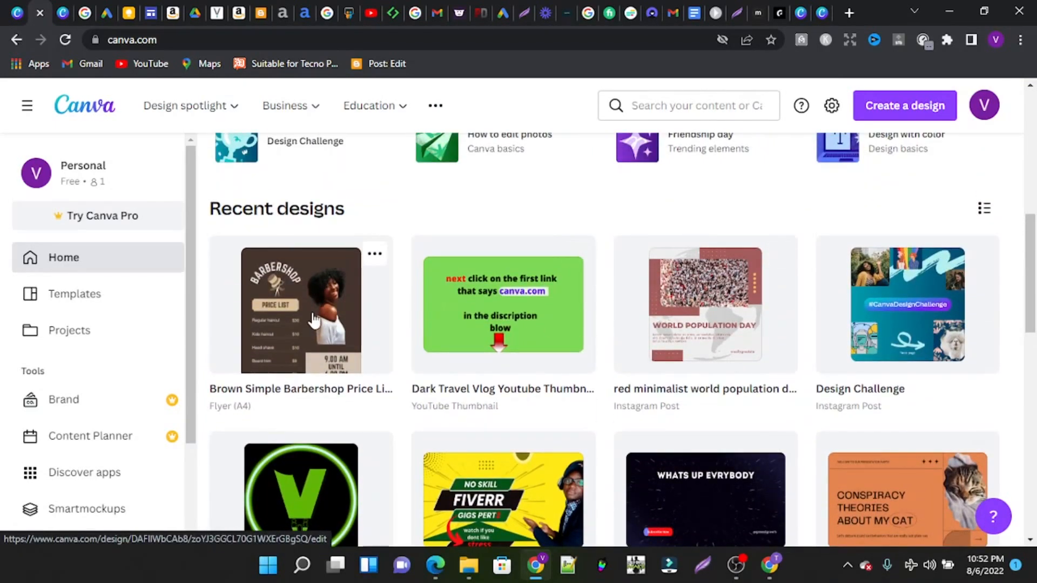
{"action": "left_click", "coordinate": [314, 320]}
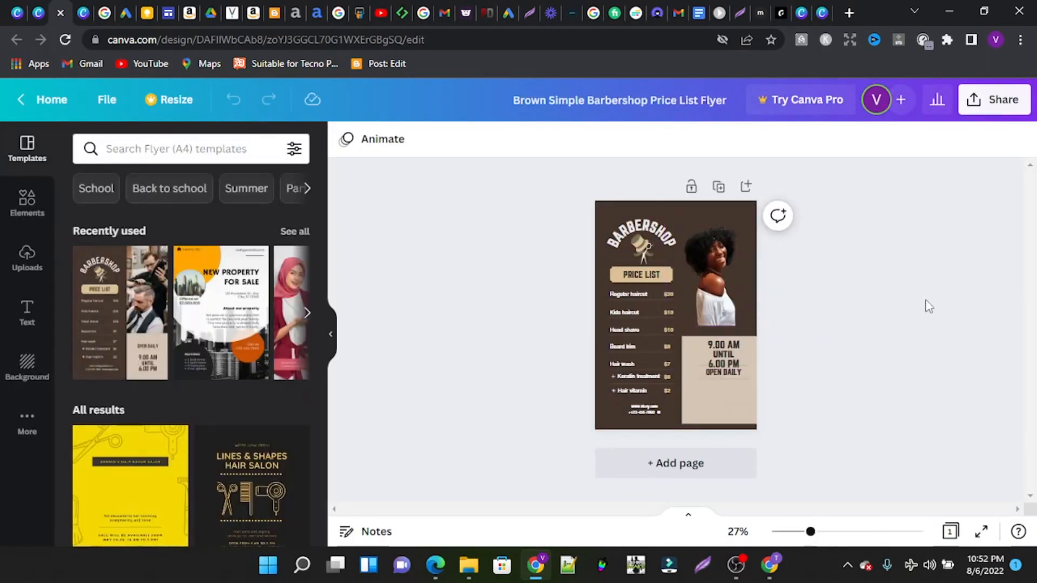
Step: Download the barbershop flyer as a PNG file, view the downloaded image, and close it
{"action": "left_click", "coordinate": [996, 110]}
{"action": "scroll", "coordinate": [896, 296], "scroll_direction": "down", "scroll_amount": 2}
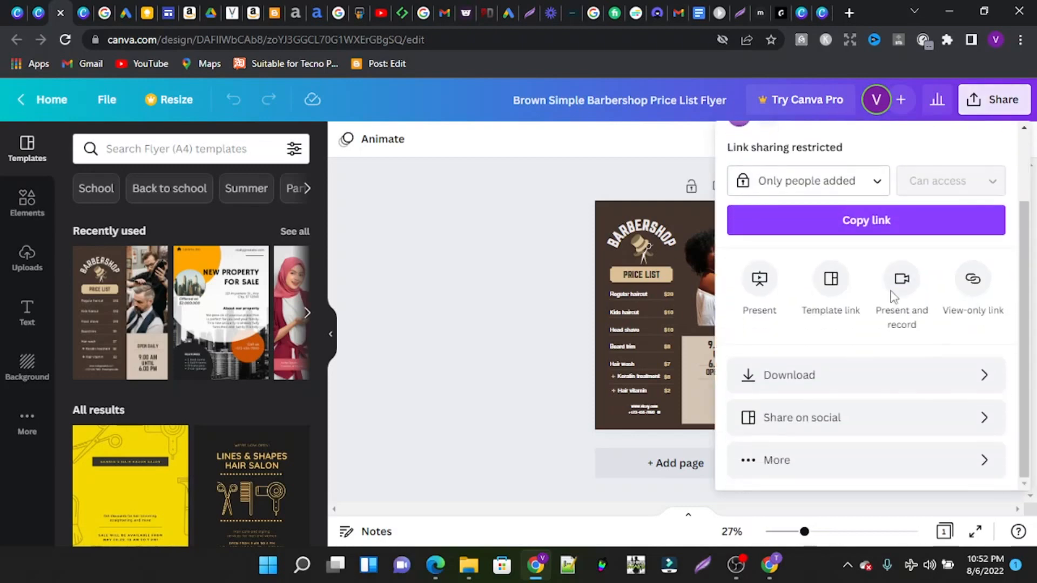
{"action": "scroll", "coordinate": [896, 297], "scroll_direction": "up", "scroll_amount": 2}
{"action": "scroll", "coordinate": [893, 297], "scroll_direction": "down", "scroll_amount": 2}
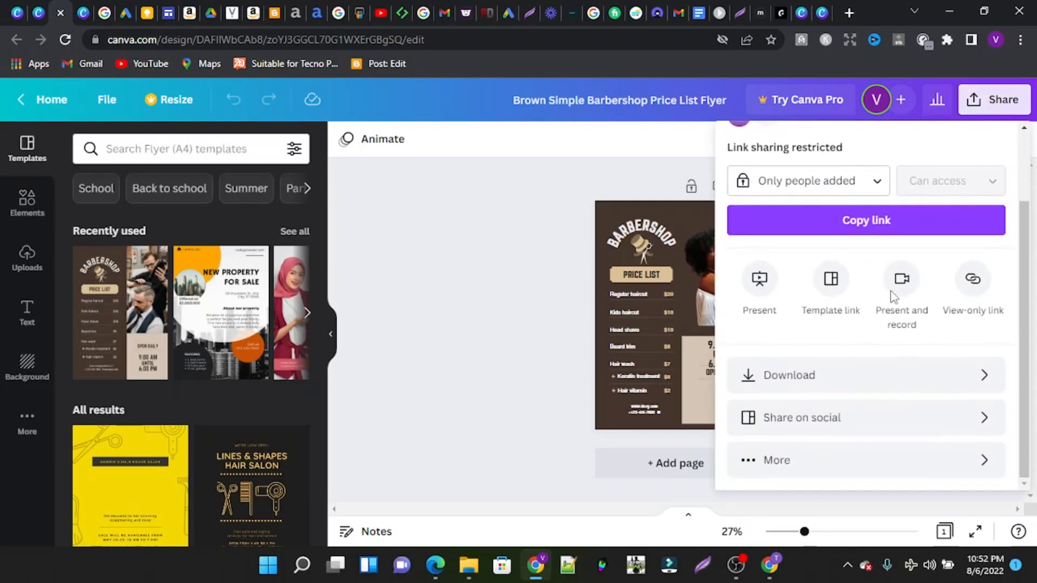
{"action": "left_click", "coordinate": [814, 391]}
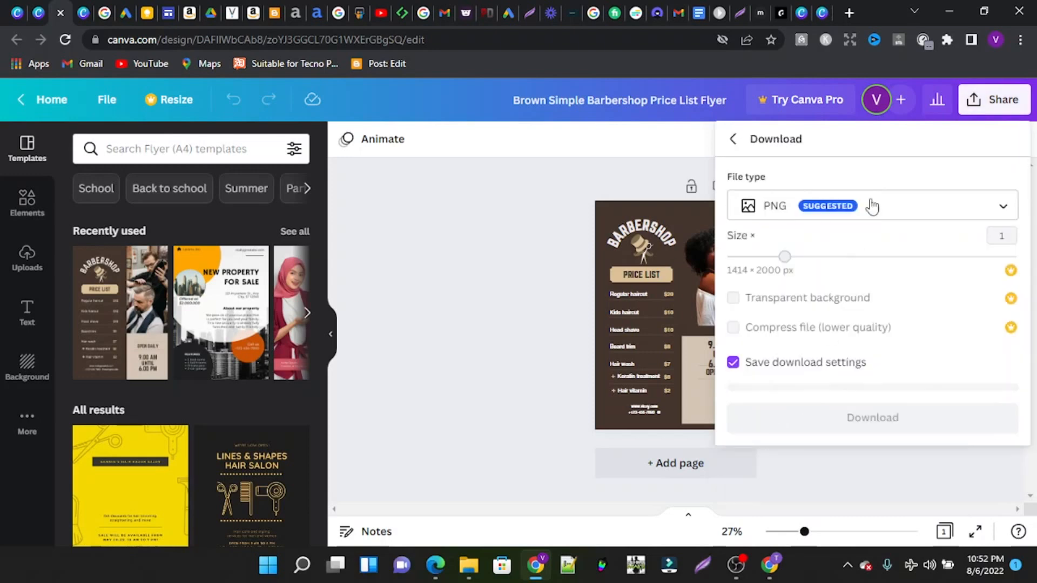
{"action": "left_click", "coordinate": [1004, 207]}
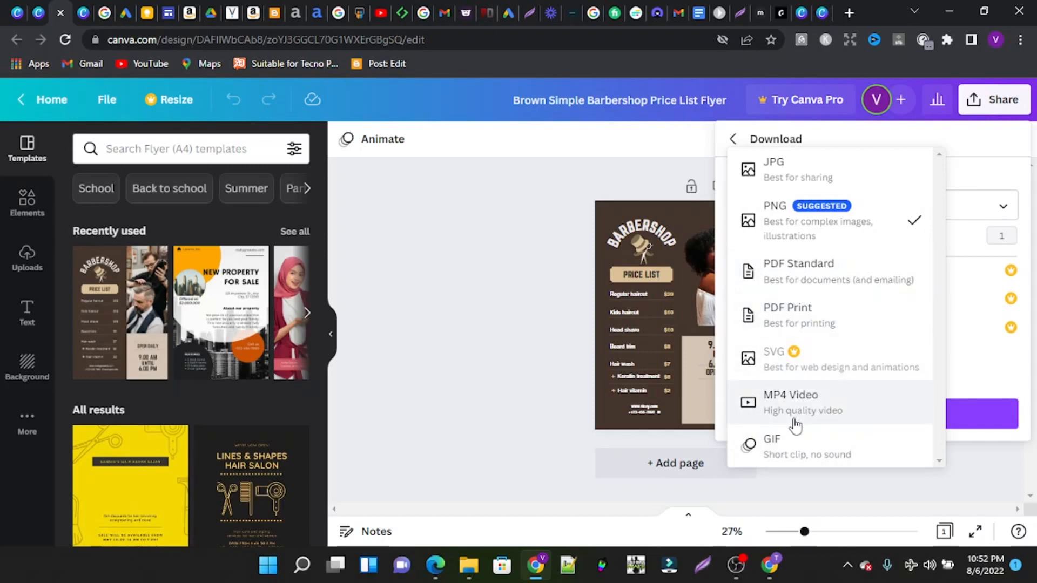
{"action": "left_click", "coordinate": [796, 224]}
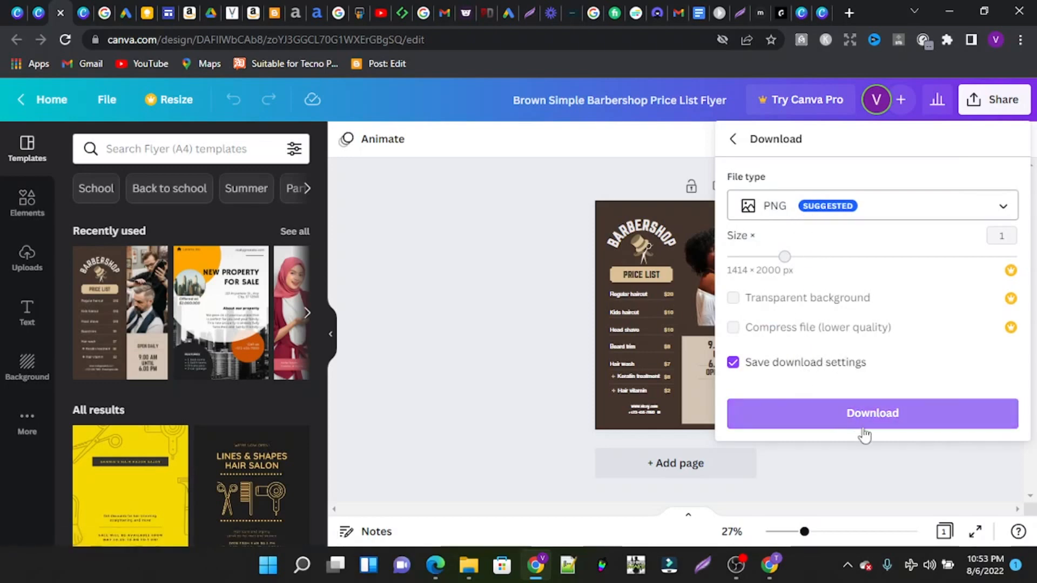
{"action": "left_click", "coordinate": [855, 414]}
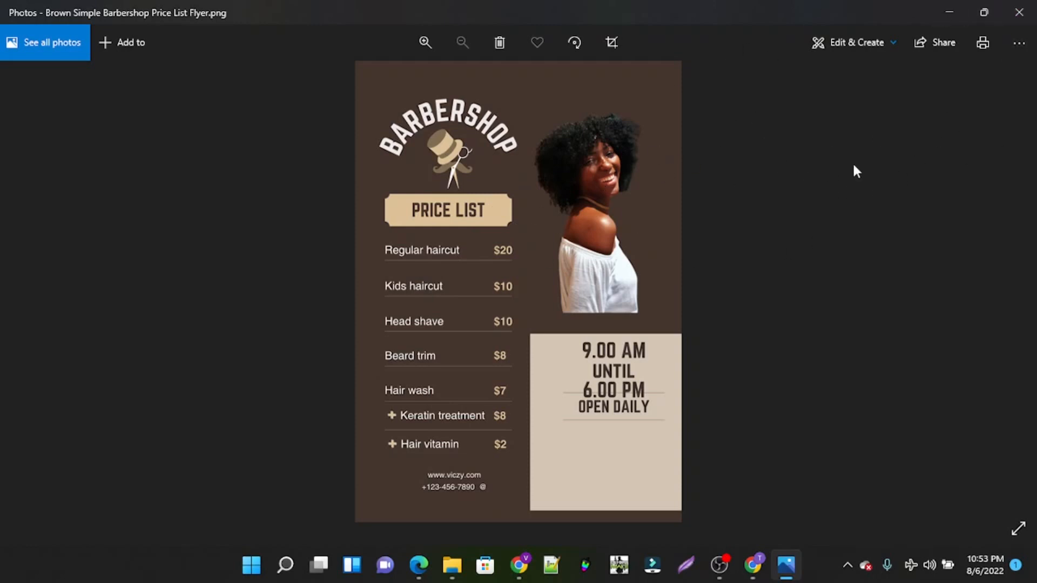
{"action": "key", "text": "alt+F4"}
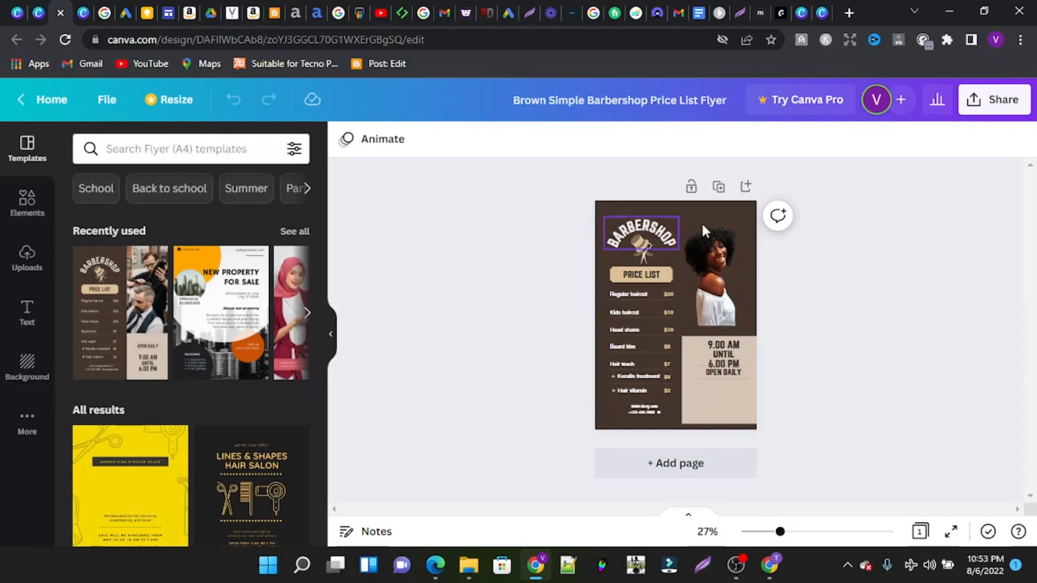
Step: Move the woman's photo slightly down on the barbershop flyer, just above the opening hours panel
{"action": "left_click_drag", "start_coordinate": [708, 271], "coordinate": [708, 281]}
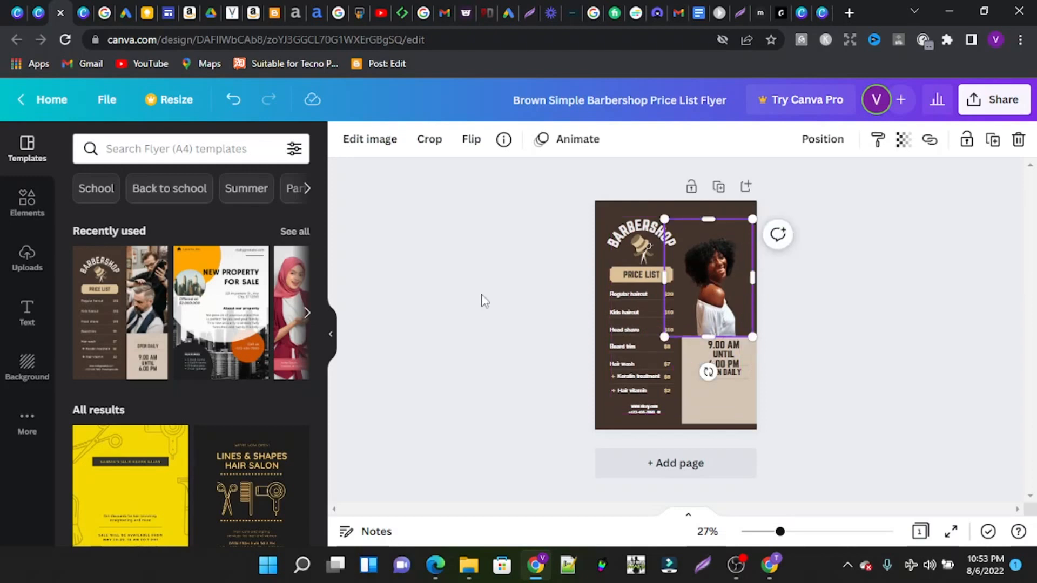
{"action": "scroll", "coordinate": [189, 335], "scroll_direction": "down", "scroll_amount": 3}
{"action": "scroll", "coordinate": [187, 329], "scroll_direction": "up", "scroll_amount": 3}
Step: Leave the flyer for the home page and look through the suggested formats and recent designs
{"action": "left_click", "coordinate": [28, 108]}
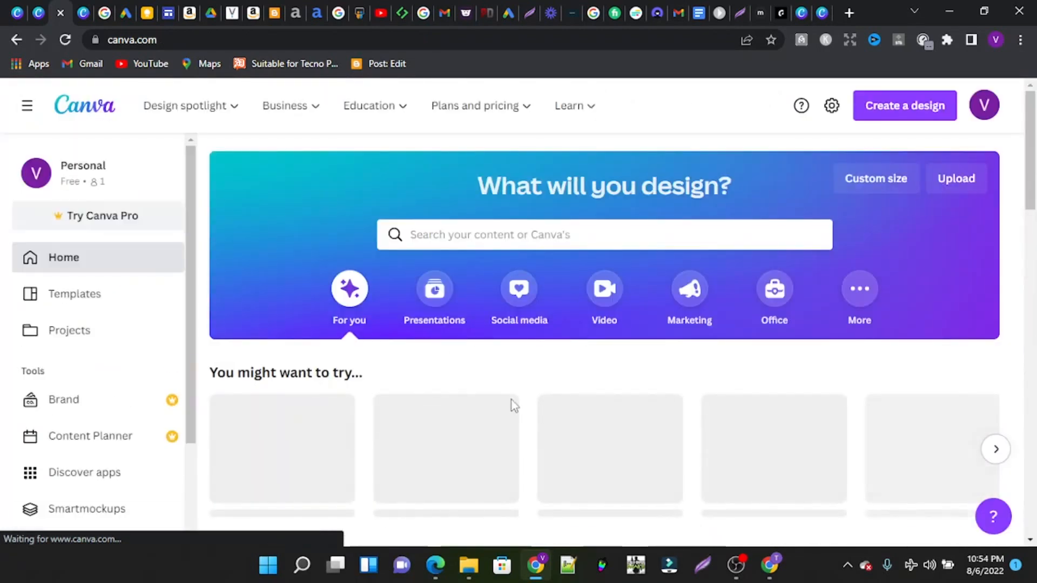
{"action": "scroll", "coordinate": [510, 400], "scroll_direction": "down", "scroll_amount": 4}
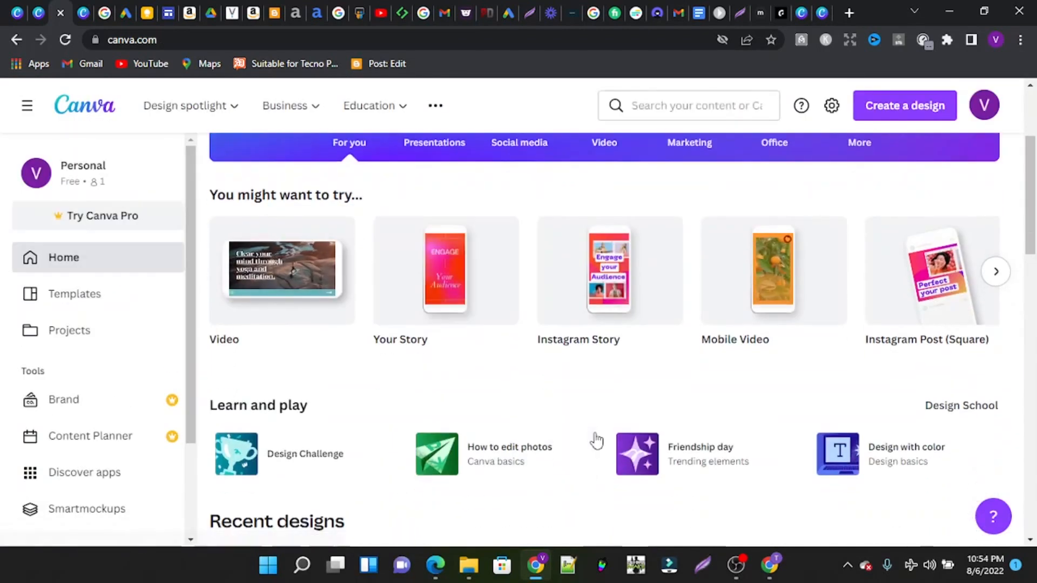
{"action": "scroll", "coordinate": [597, 435], "scroll_direction": "down", "scroll_amount": 3}
{"action": "scroll", "coordinate": [597, 432], "scroll_direction": "down", "scroll_amount": 4}
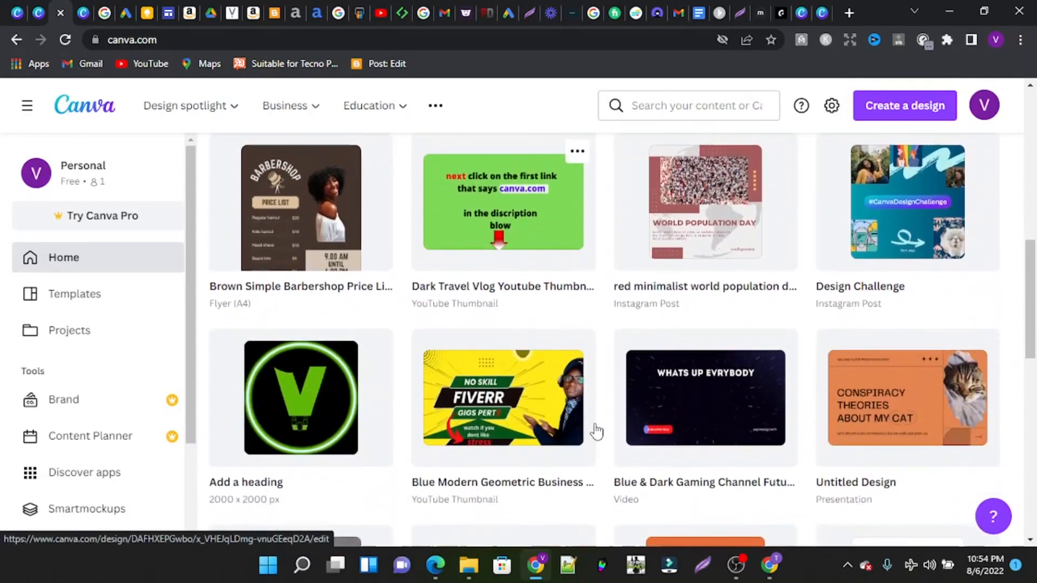
{"action": "scroll", "coordinate": [596, 432], "scroll_direction": "up", "scroll_amount": 3}
{"action": "scroll", "coordinate": [596, 433], "scroll_direction": "up", "scroll_amount": 5}
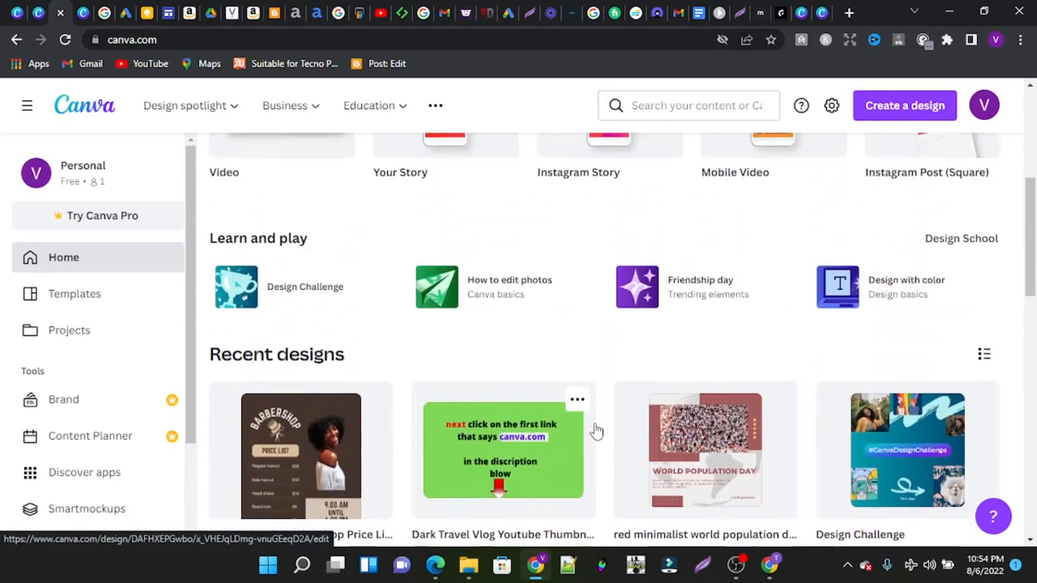
{"action": "scroll", "coordinate": [595, 427], "scroll_direction": "up", "scroll_amount": 3}
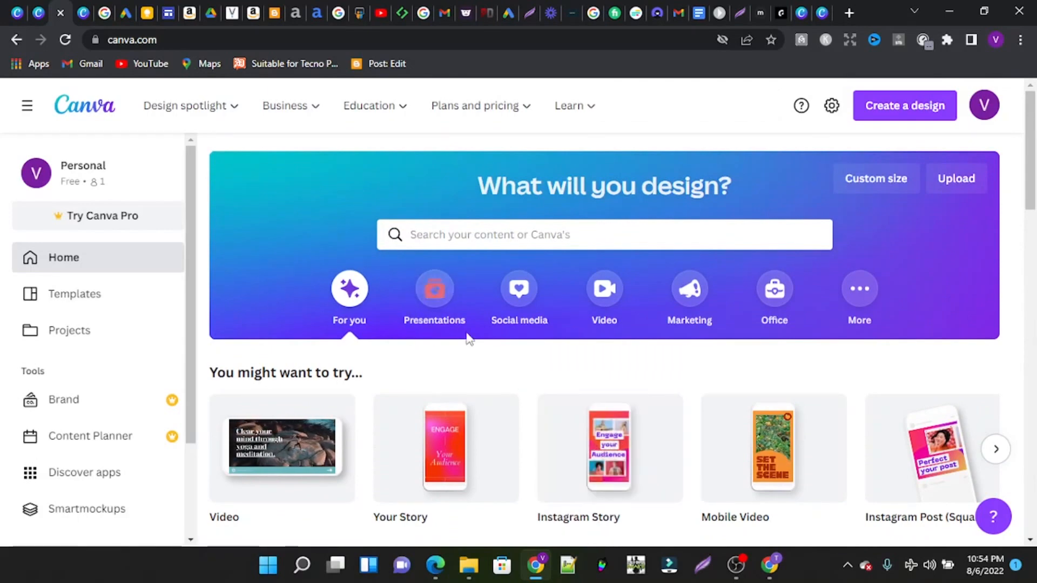
Step: Show the Video design types and create a blank Mobile Video design
{"action": "left_click", "coordinate": [608, 305]}
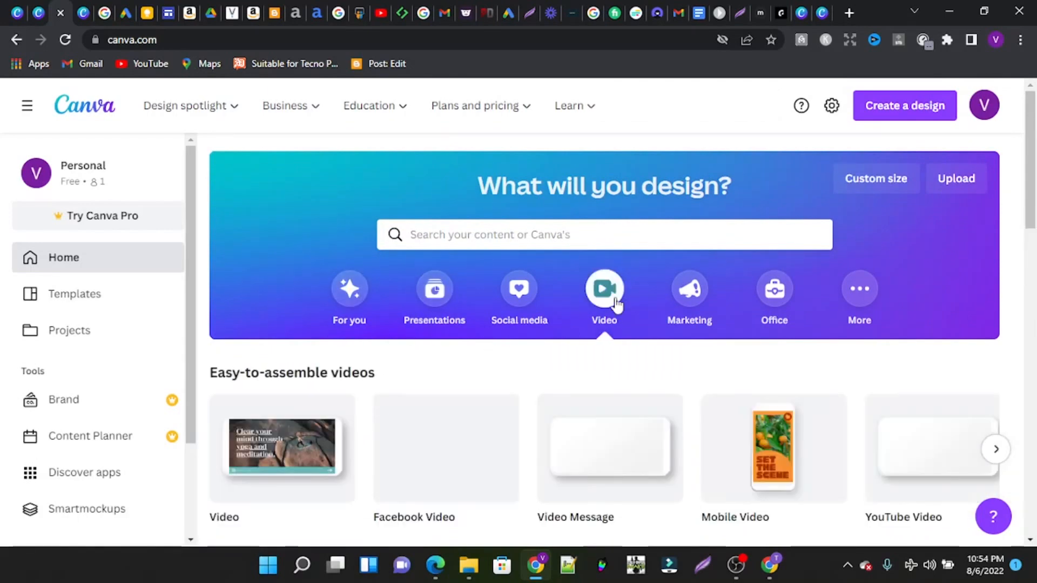
{"action": "mouse_move", "coordinate": [569, 454]}
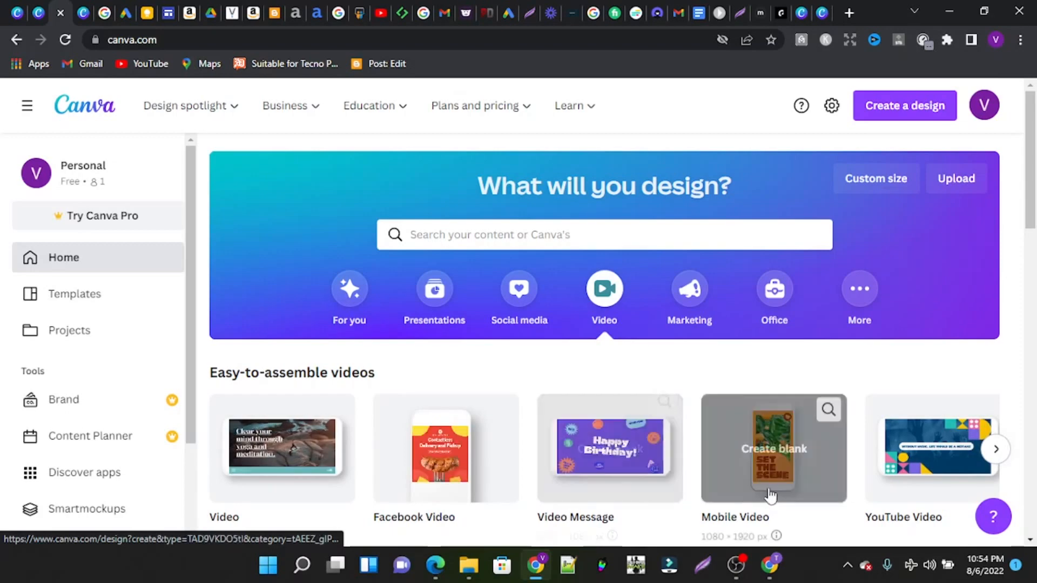
{"action": "scroll", "coordinate": [770, 486], "scroll_direction": "down", "scroll_amount": 2}
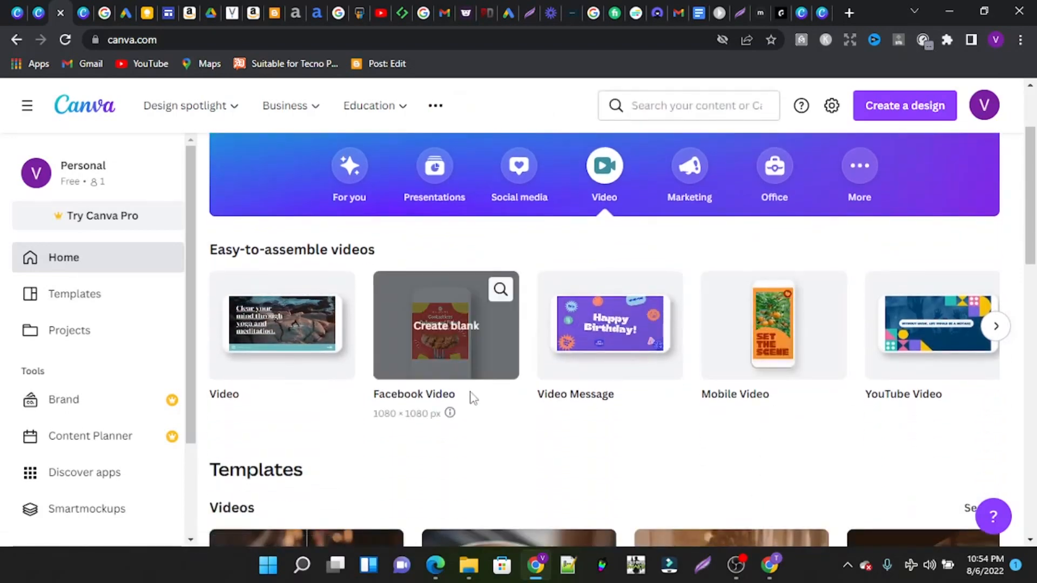
{"action": "left_click", "coordinate": [776, 340]}
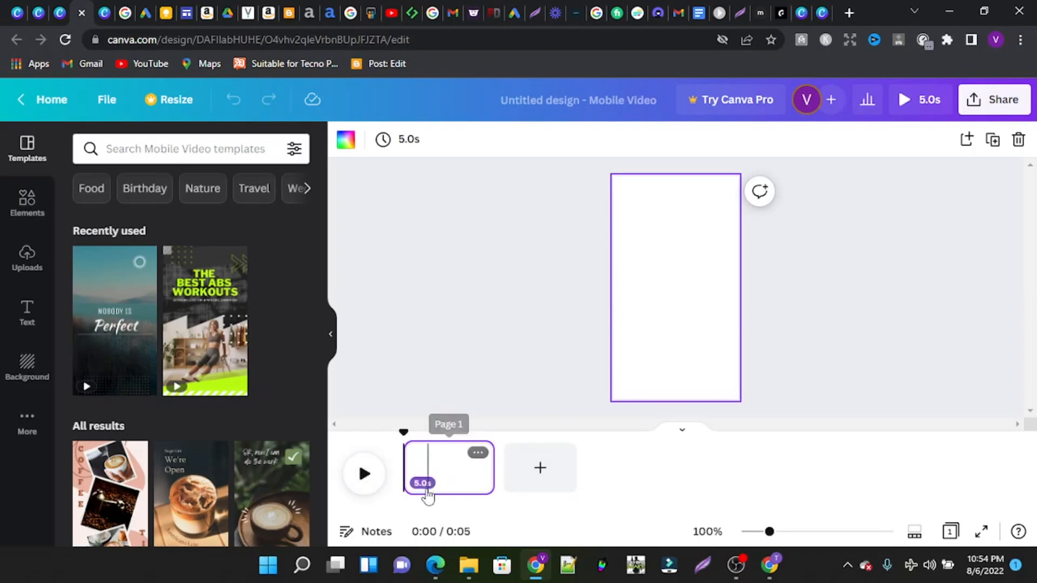
Step: Apply the "The Best Abs Workouts" page of the Green Modern Home Workout Instagram Reels template to the blank video page
{"action": "left_click", "coordinate": [365, 478]}
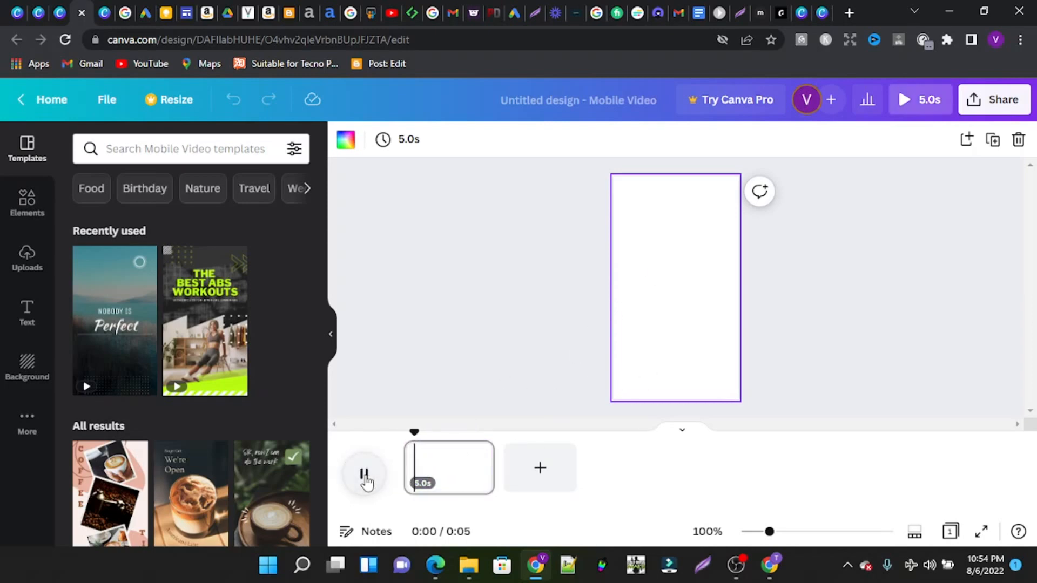
{"action": "left_click", "coordinate": [365, 476]}
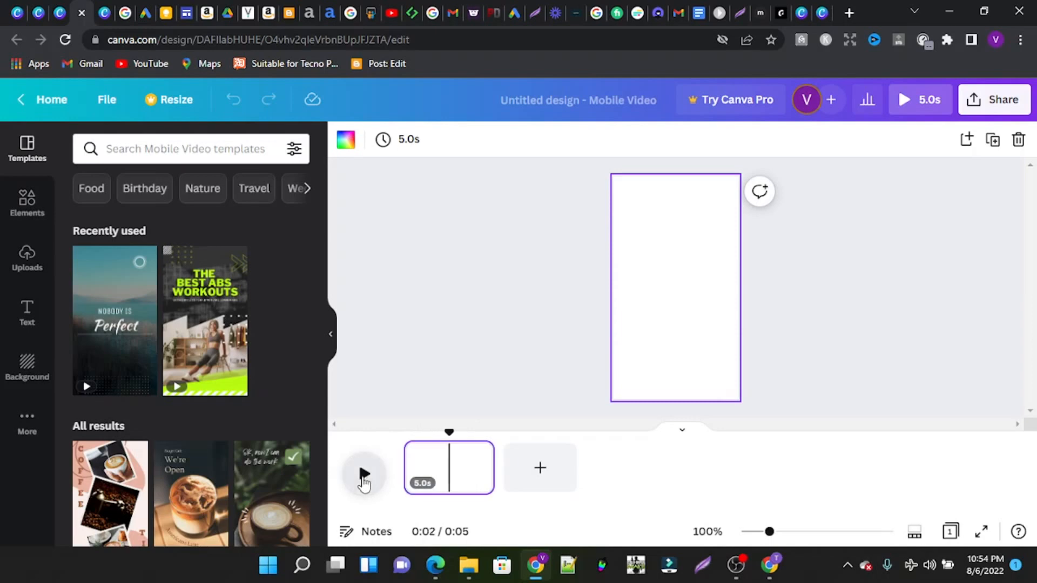
{"action": "scroll", "coordinate": [195, 410], "scroll_direction": "down", "scroll_amount": 1}
{"action": "scroll", "coordinate": [195, 412], "scroll_direction": "down", "scroll_amount": 4}
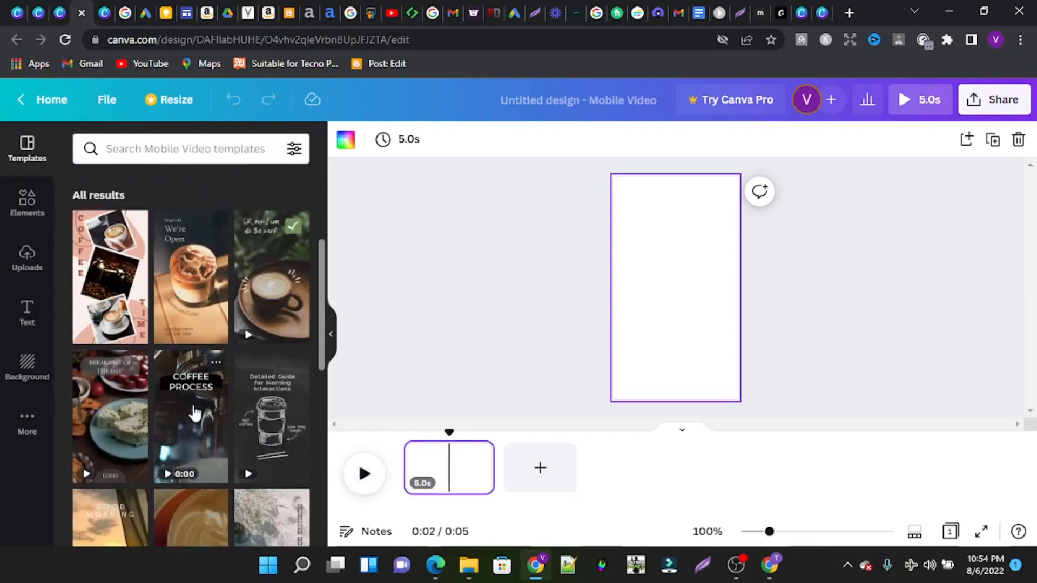
{"action": "scroll", "coordinate": [193, 407], "scroll_direction": "up", "scroll_amount": 5}
{"action": "left_click", "coordinate": [182, 340]}
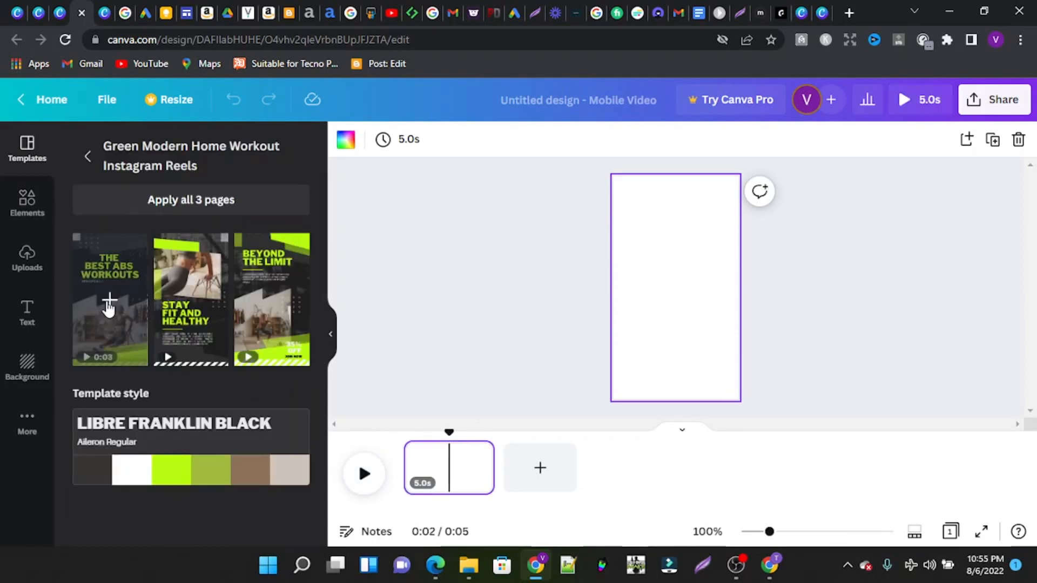
{"action": "left_click", "coordinate": [109, 305]}
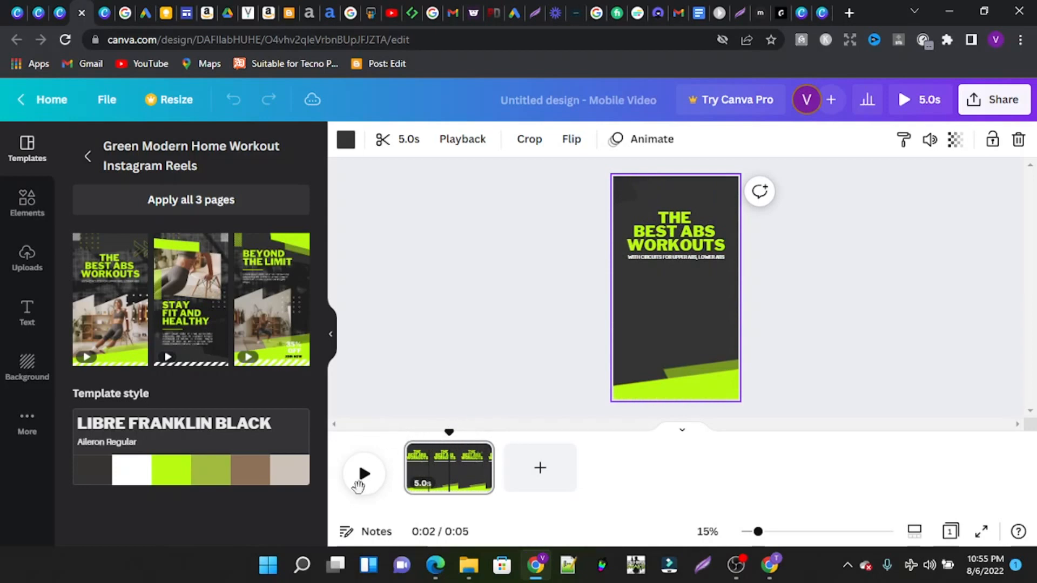
Step: Preview the workout page's animation from the beginning of the timeline and pause it partway through
{"action": "left_click", "coordinate": [432, 443]}
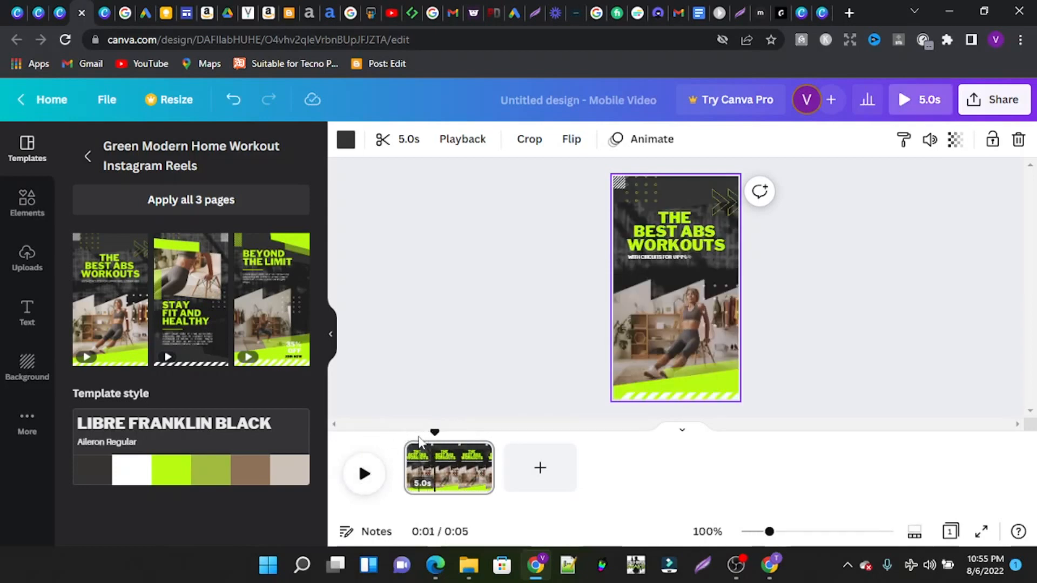
{"action": "left_click", "coordinate": [407, 435]}
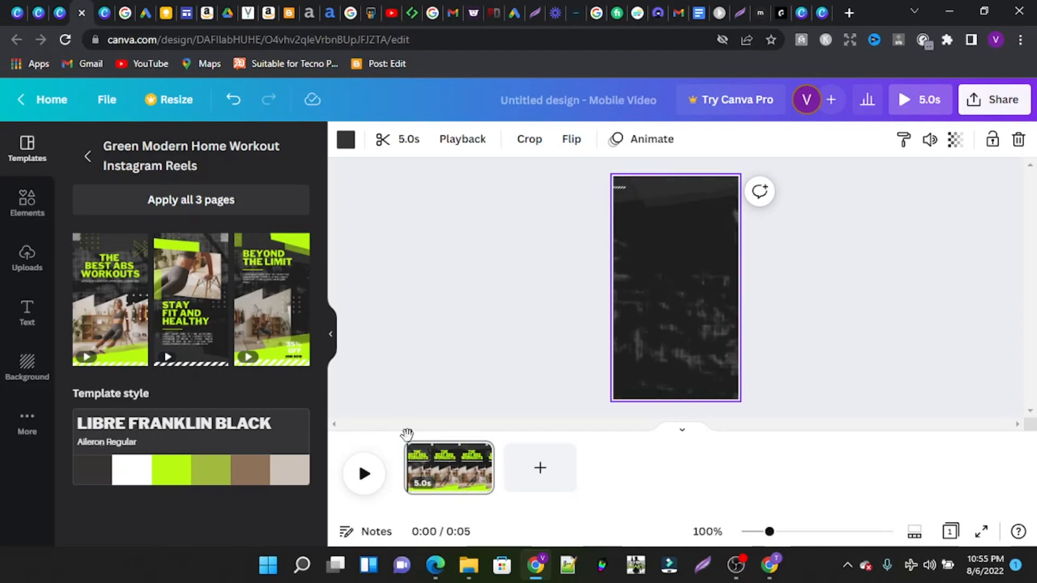
{"action": "left_click", "coordinate": [362, 474]}
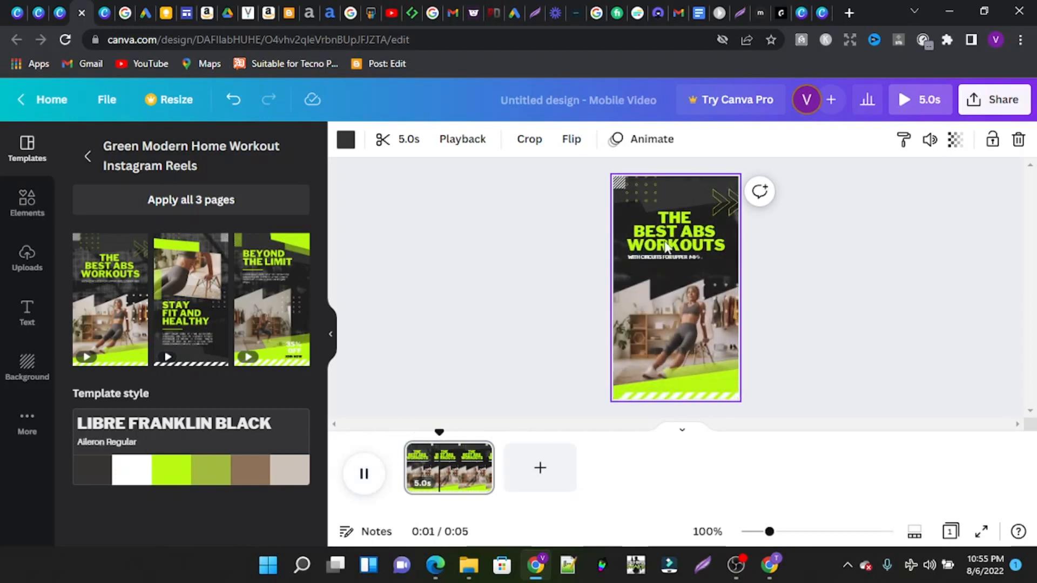
{"action": "key", "text": "space"}
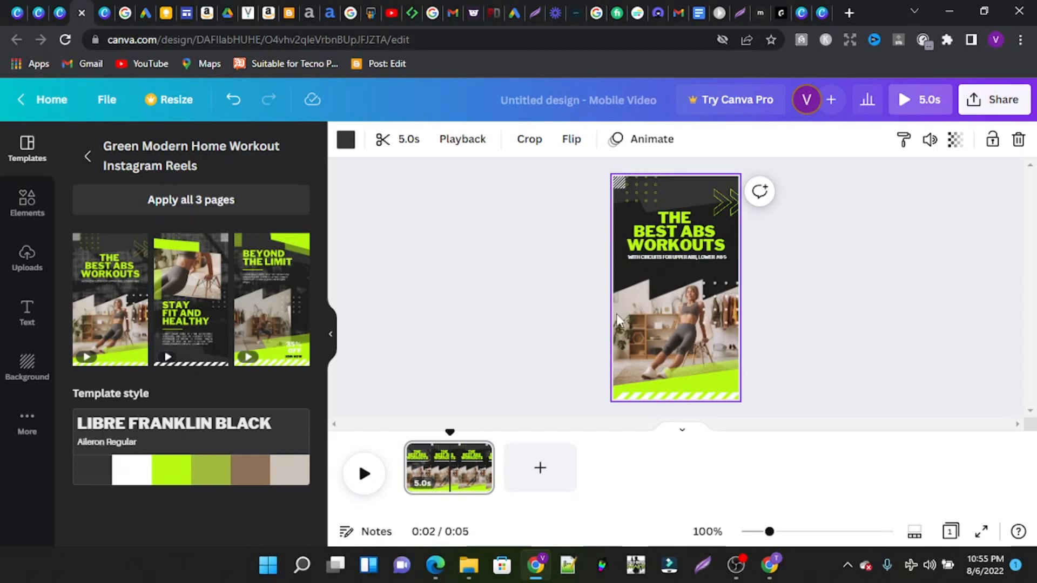
Step: Replace the workout page's headline with "VICZYS WORK OUT" and play the video from the start
{"action": "double_click", "coordinate": [669, 245]}
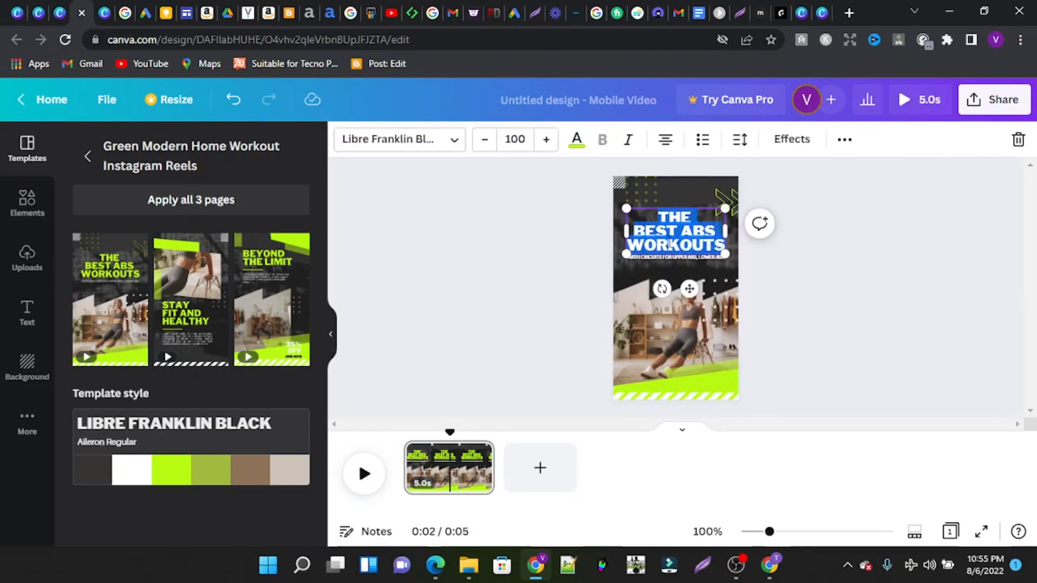
{"action": "type", "text": "VICZYS WORK"}
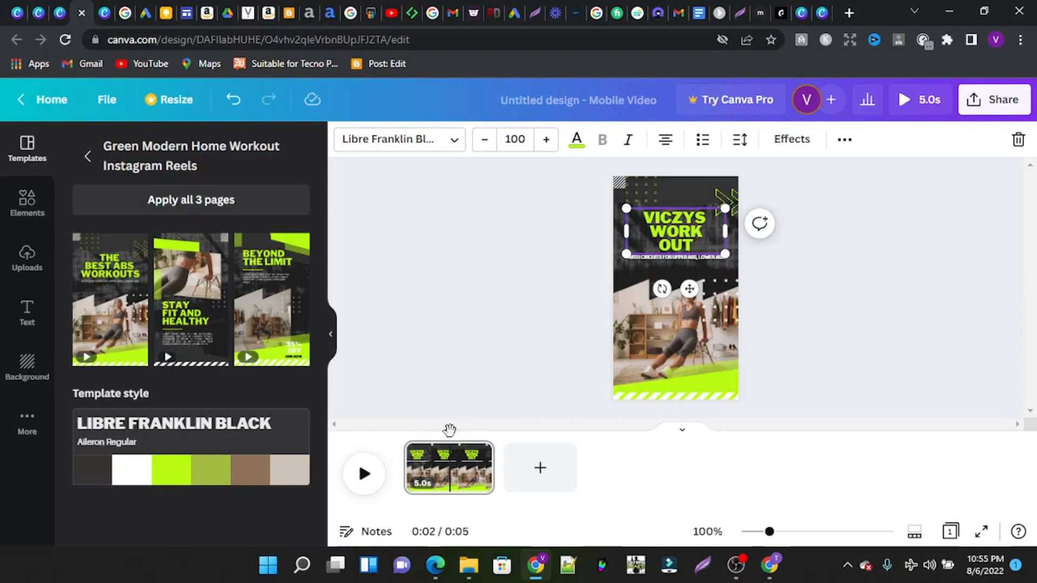
{"action": "left_click_drag", "start_coordinate": [450, 430], "coordinate": [405, 431]}
{"action": "left_click", "coordinate": [364, 473]}
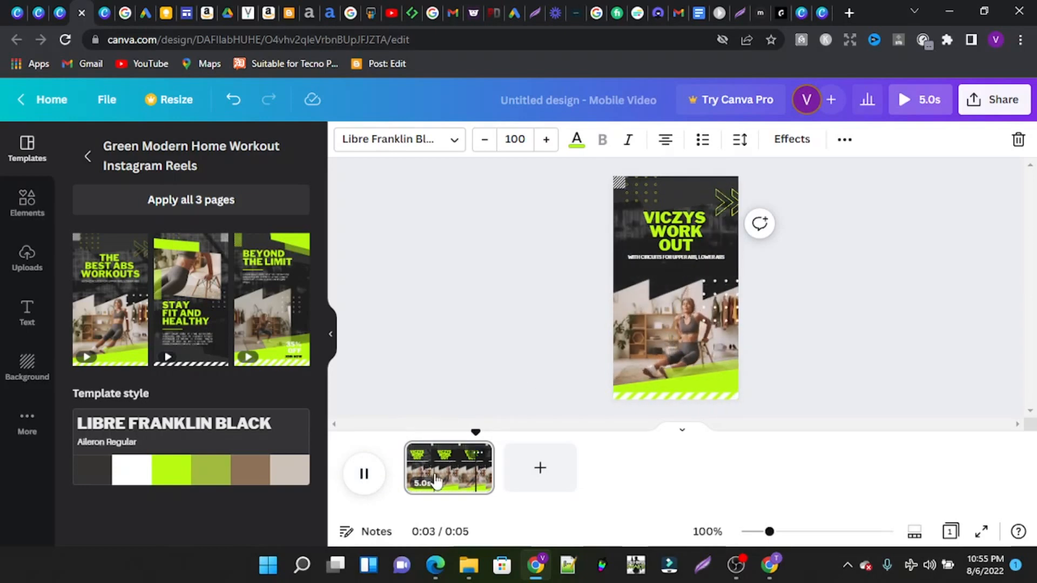
Step: Delete the woman's exercise clip and the white dotted graphic from the workout page
{"action": "left_click", "coordinate": [661, 300]}
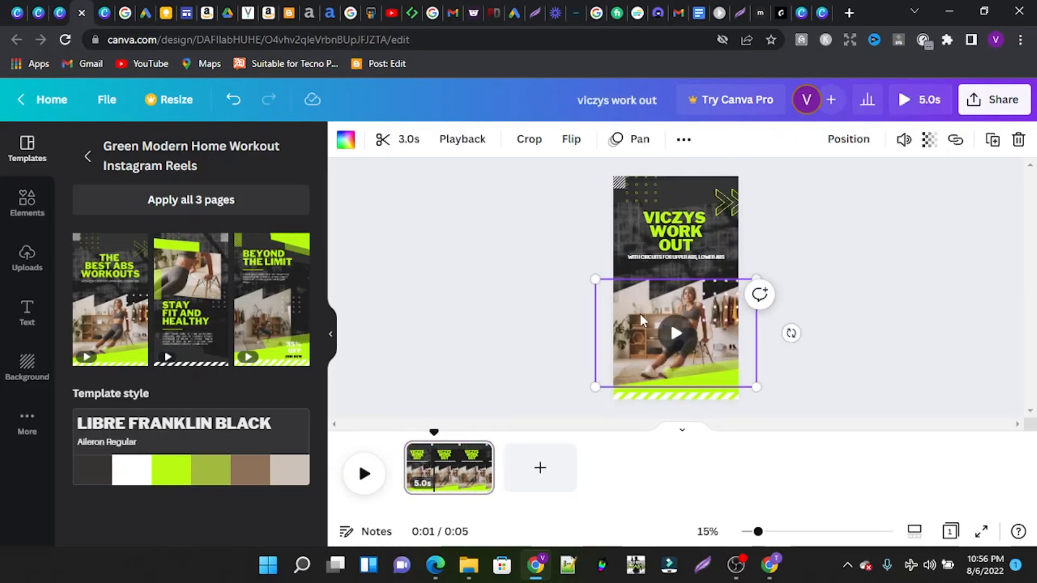
{"action": "mouse_move", "coordinate": [640, 316]}
{"action": "left_mouse_down"}
{"action": "mouse_move", "coordinate": [636, 357]}
{"action": "mouse_move", "coordinate": [634, 316]}
{"action": "left_mouse_up"}
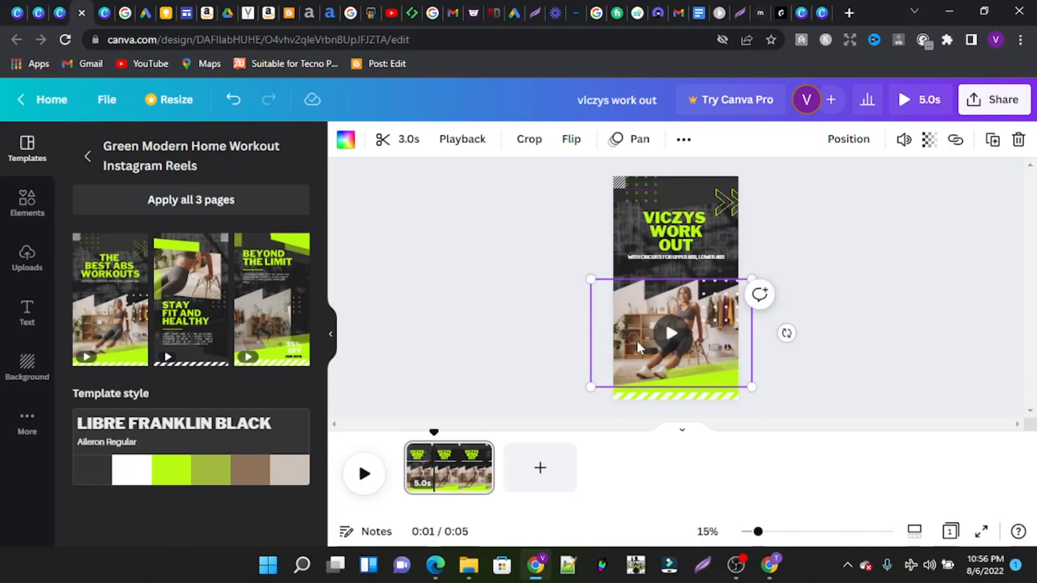
{"action": "right_click", "coordinate": [637, 341]}
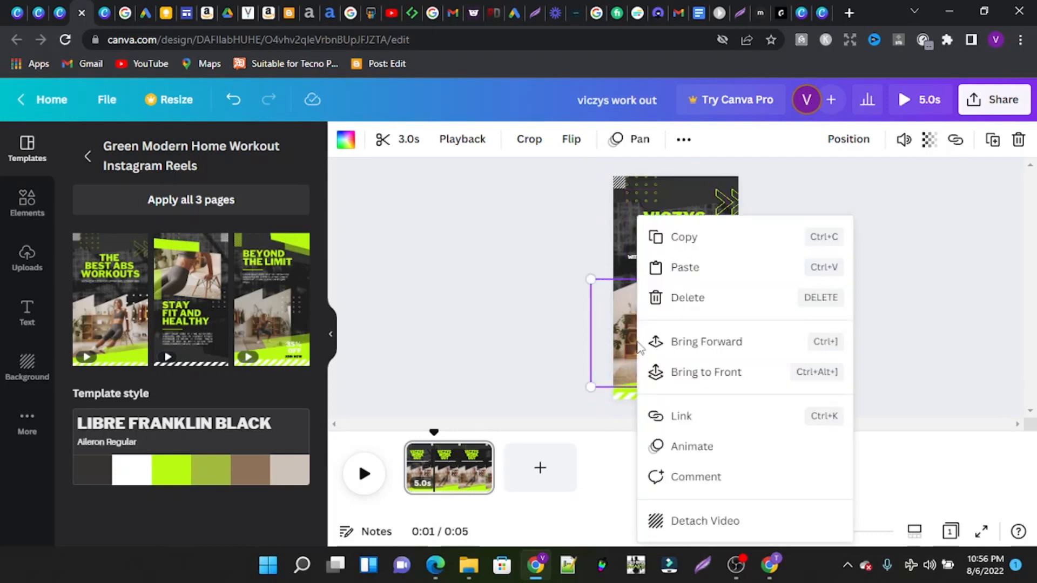
{"action": "left_click", "coordinate": [687, 299]}
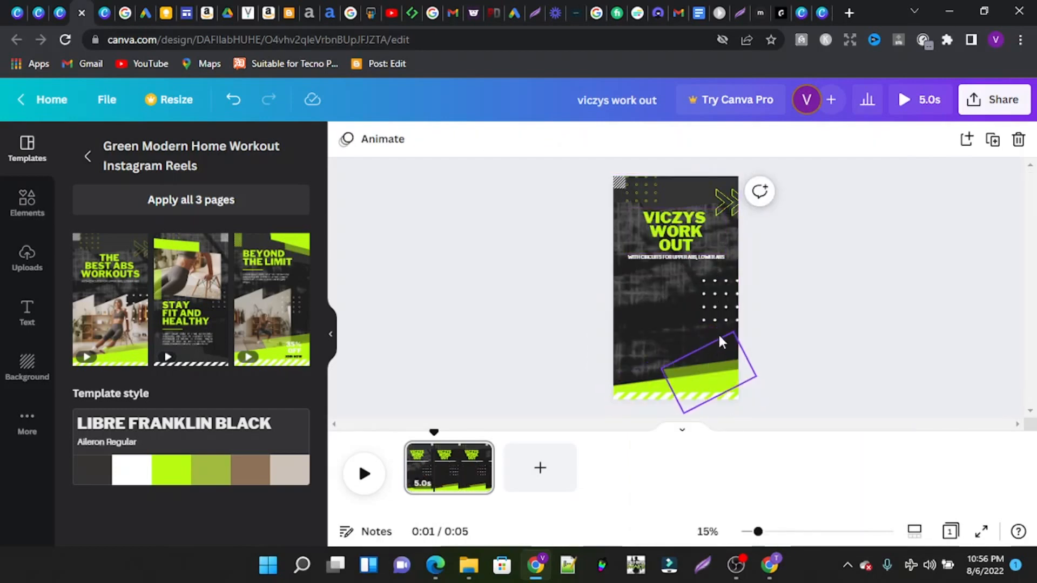
{"action": "right_click", "coordinate": [715, 291]}
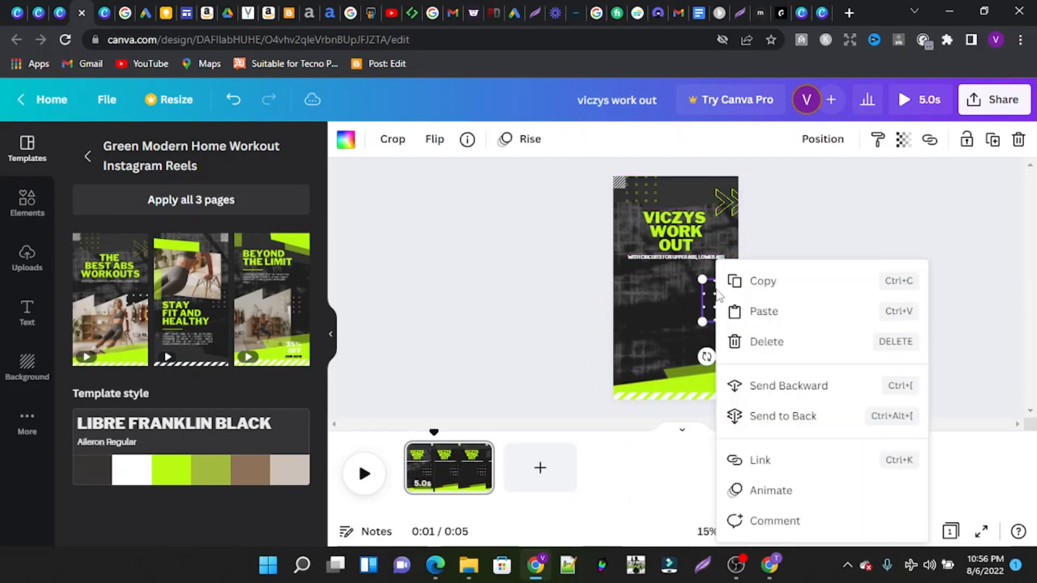
{"action": "left_click", "coordinate": [737, 341]}
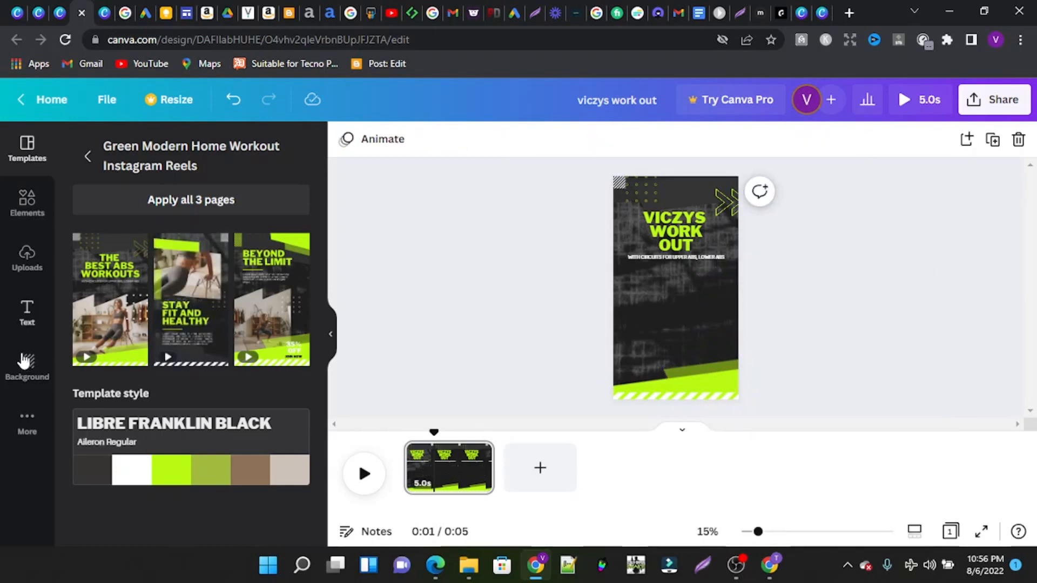
Step: Look through the available design elements and search them for "youtube" using the recent search
{"action": "left_click", "coordinate": [24, 214]}
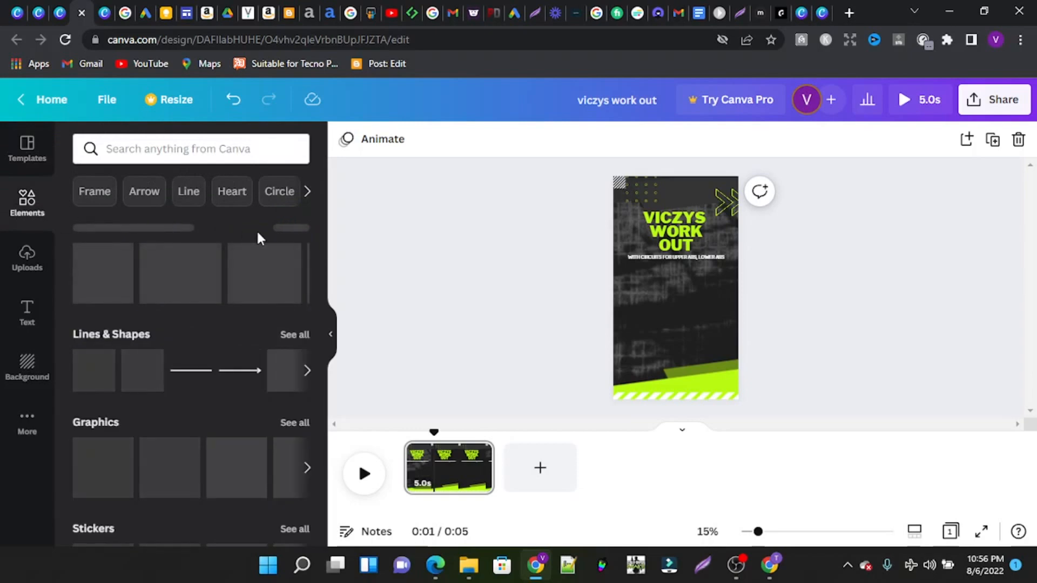
{"action": "scroll", "coordinate": [204, 390], "scroll_direction": "down", "scroll_amount": 5}
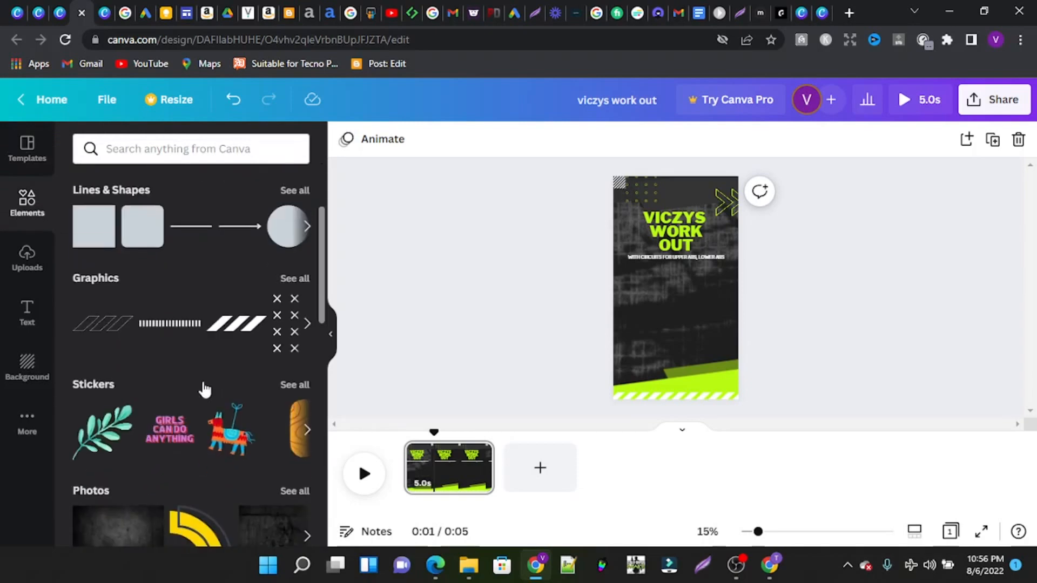
{"action": "scroll", "coordinate": [203, 385], "scroll_direction": "down", "scroll_amount": 3}
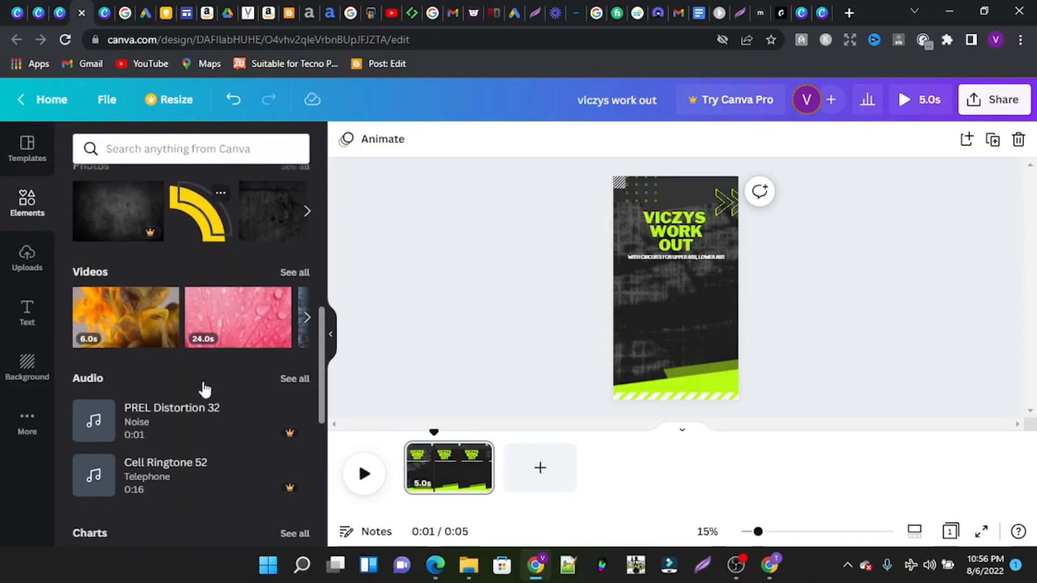
{"action": "scroll", "coordinate": [203, 384], "scroll_direction": "up", "scroll_amount": 7}
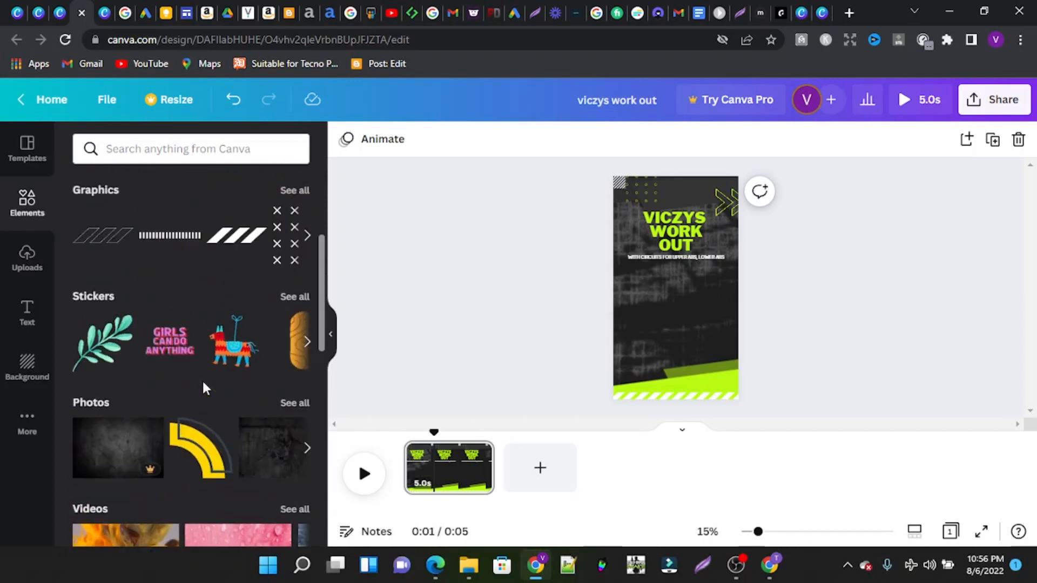
{"action": "left_click", "coordinate": [180, 148]}
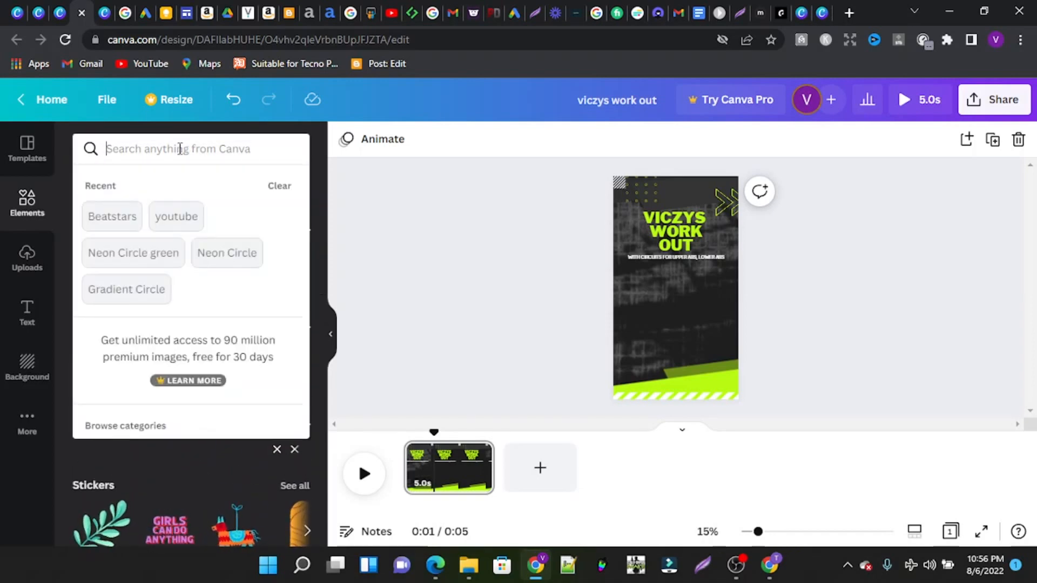
{"action": "left_click", "coordinate": [170, 224]}
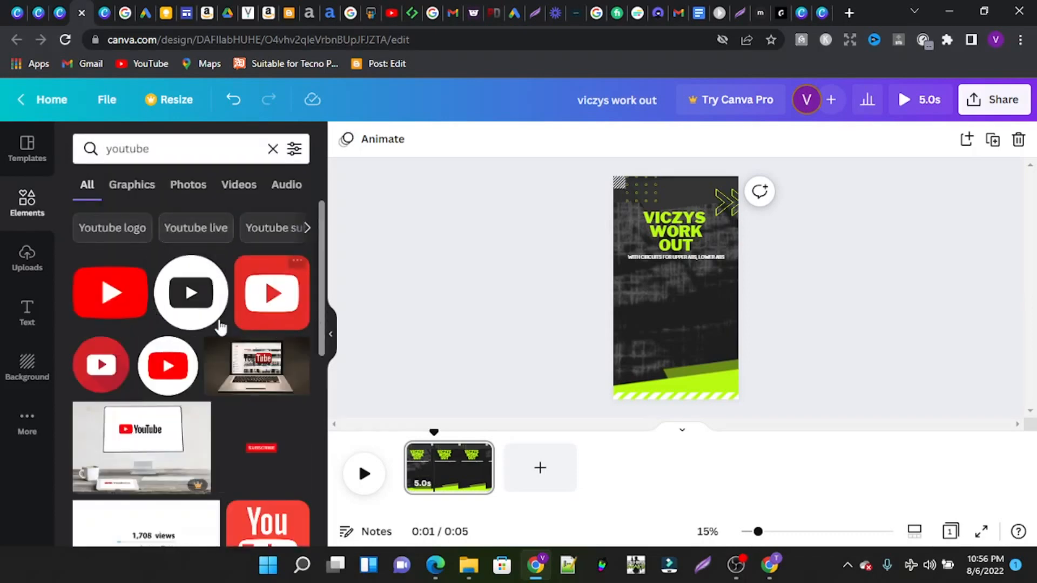
Step: Add the red rectangular YouTube logo to the lower-right corner of the workout page and preview the video
{"action": "left_click", "coordinate": [110, 292]}
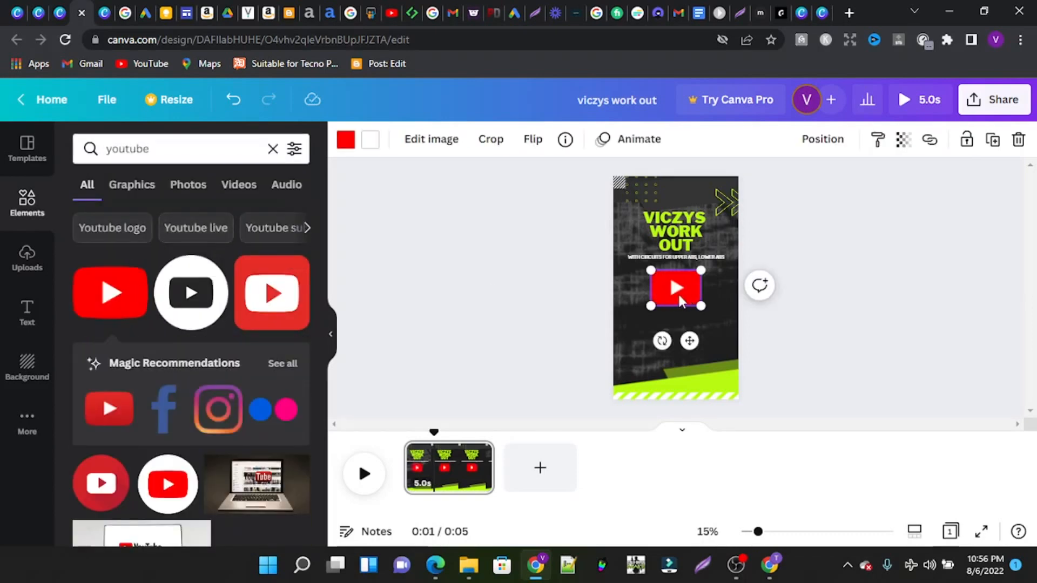
{"action": "left_click_drag", "start_coordinate": [679, 293], "coordinate": [709, 390]}
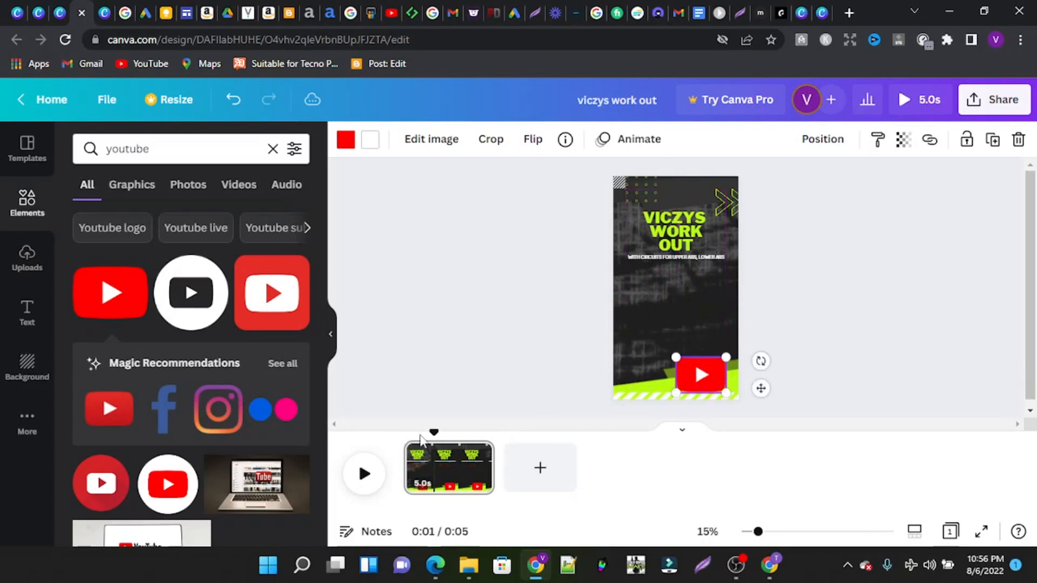
{"action": "left_click", "coordinate": [364, 474]}
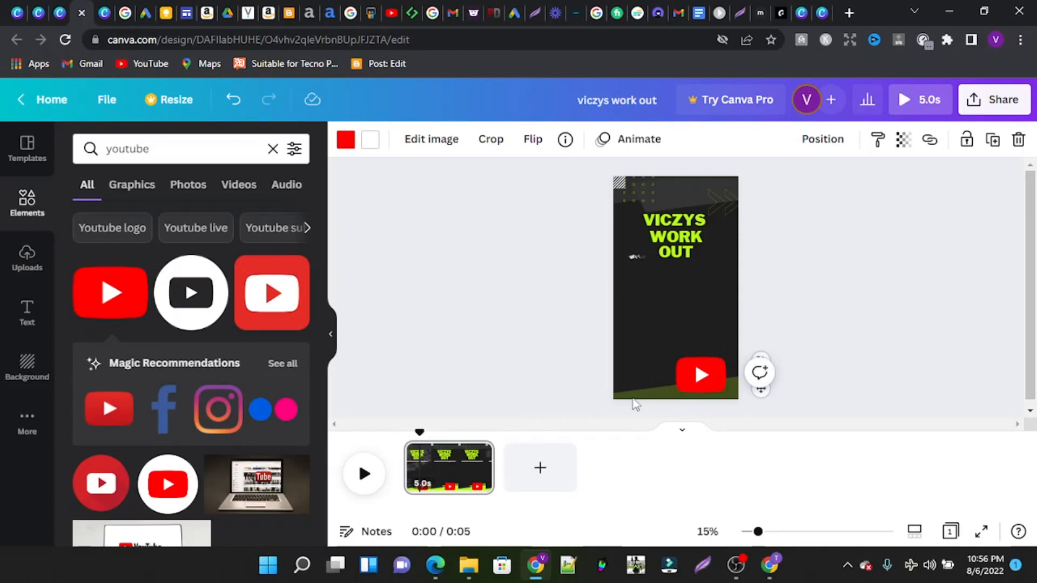
{"action": "left_click", "coordinate": [365, 476]}
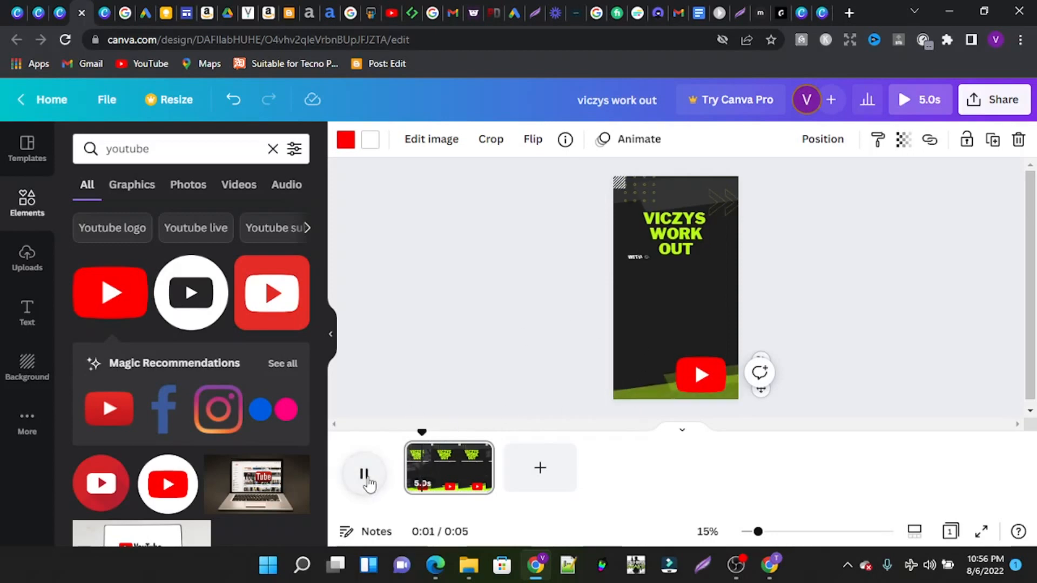